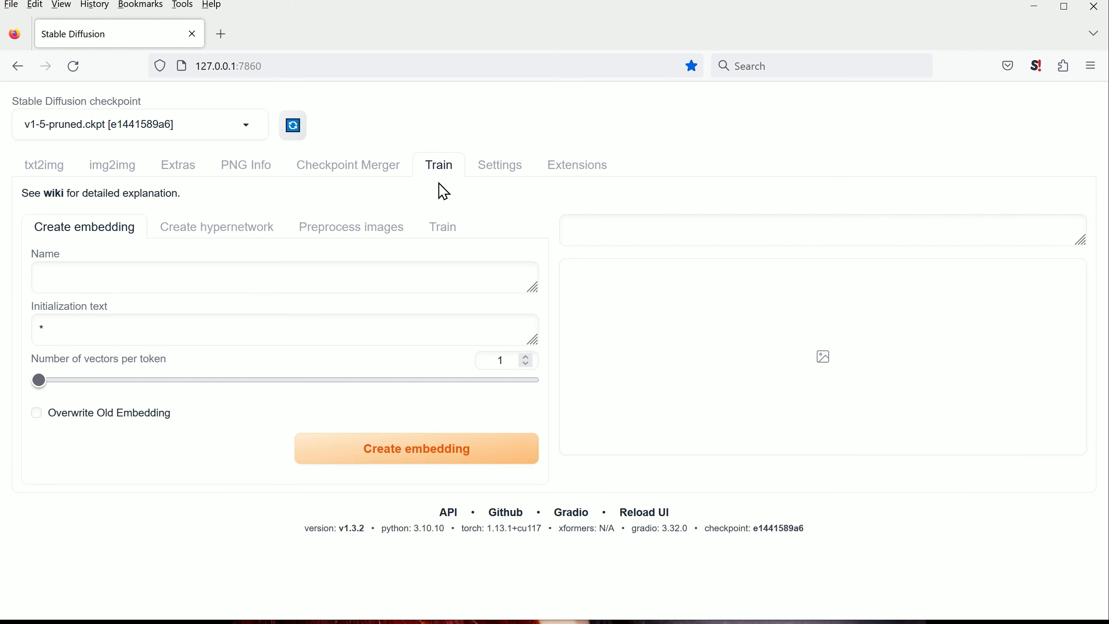
# Step: In File Explorer, browse the model's photo folder and select the portraits let_s_go_kk, packers and i_heard_what_you_said as training images
pyautogui.click(70, 282)
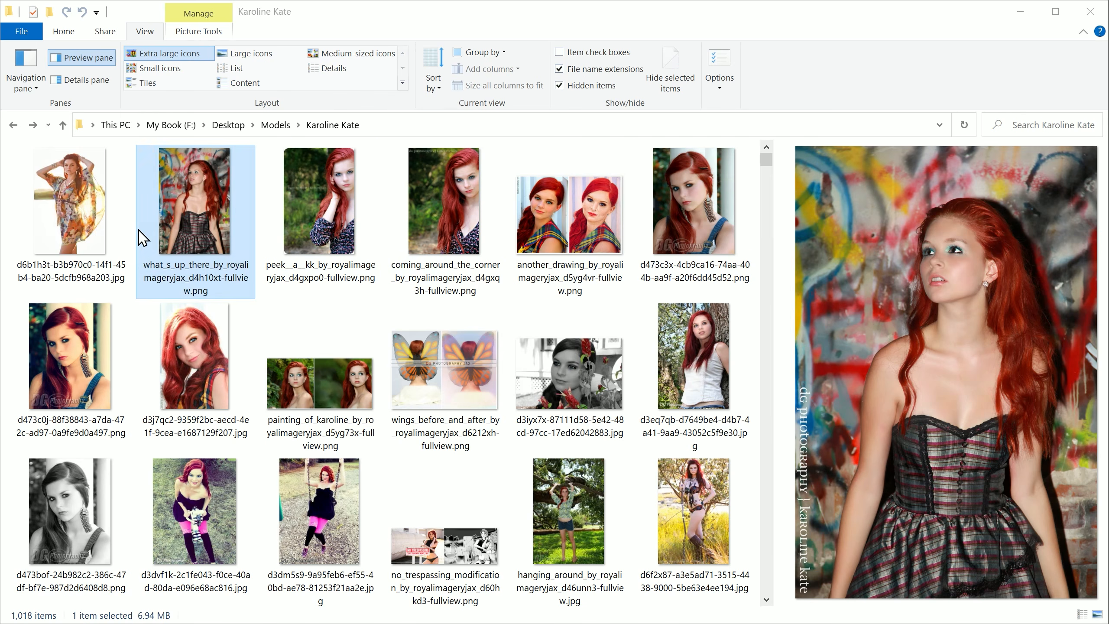
pyautogui.click(318, 216)
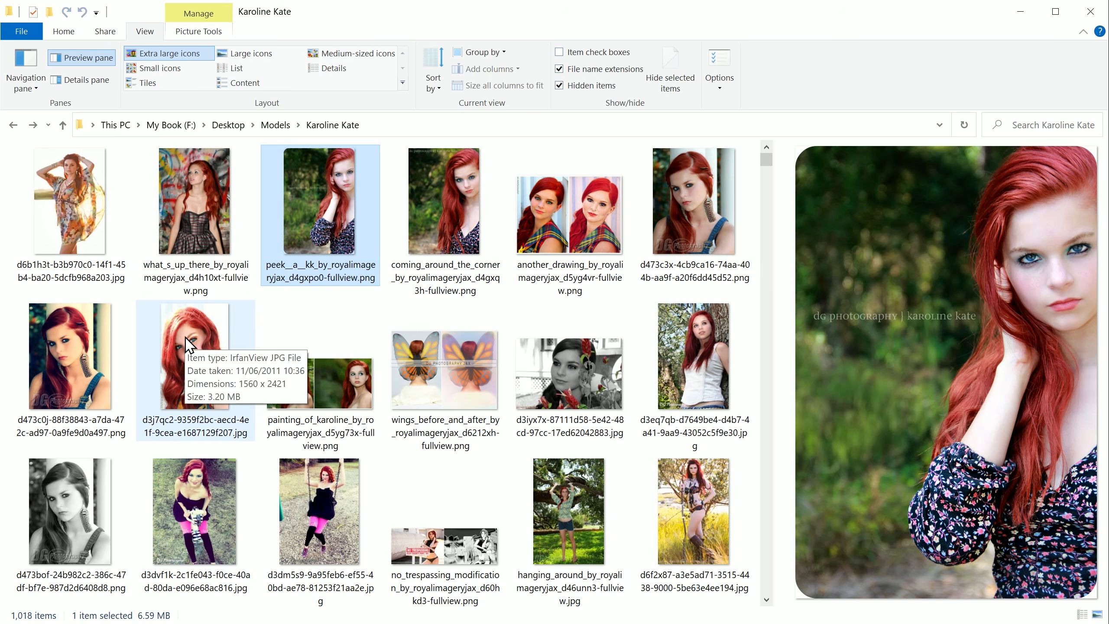
pyautogui.scroll(-1, 450, 375)
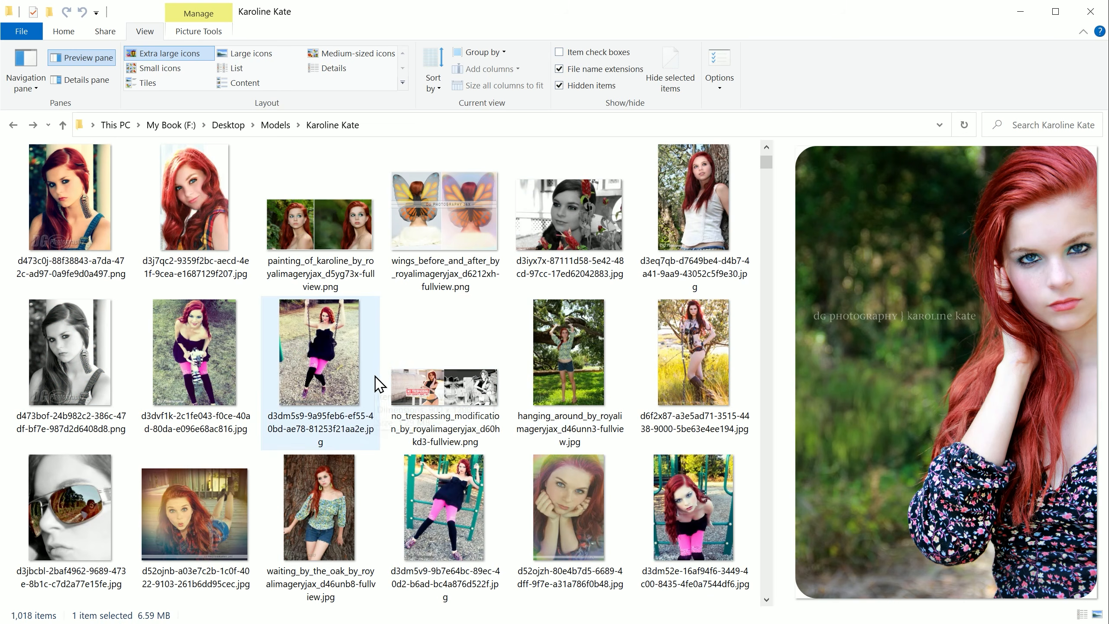
pyautogui.scroll(-2, 445, 411)
pyautogui.scroll(-2, 197, 567)
pyautogui.click(194, 223)
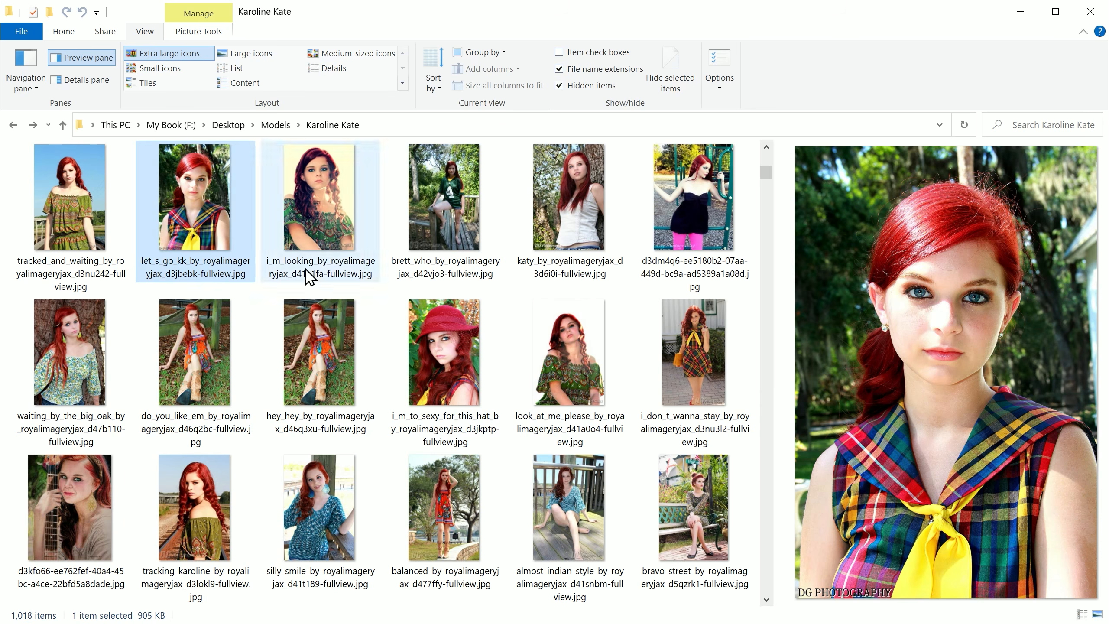
pyautogui.scroll(-2, 668, 453)
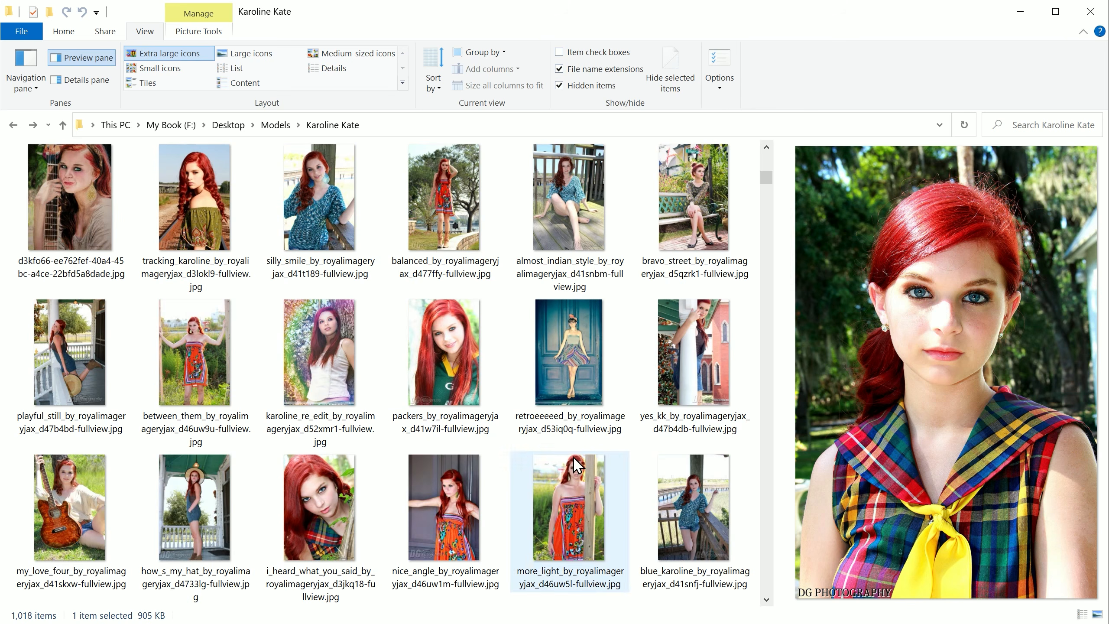
pyautogui.keyDown('ctrl'); pyautogui.click(443, 358); pyautogui.keyUp('ctrl')
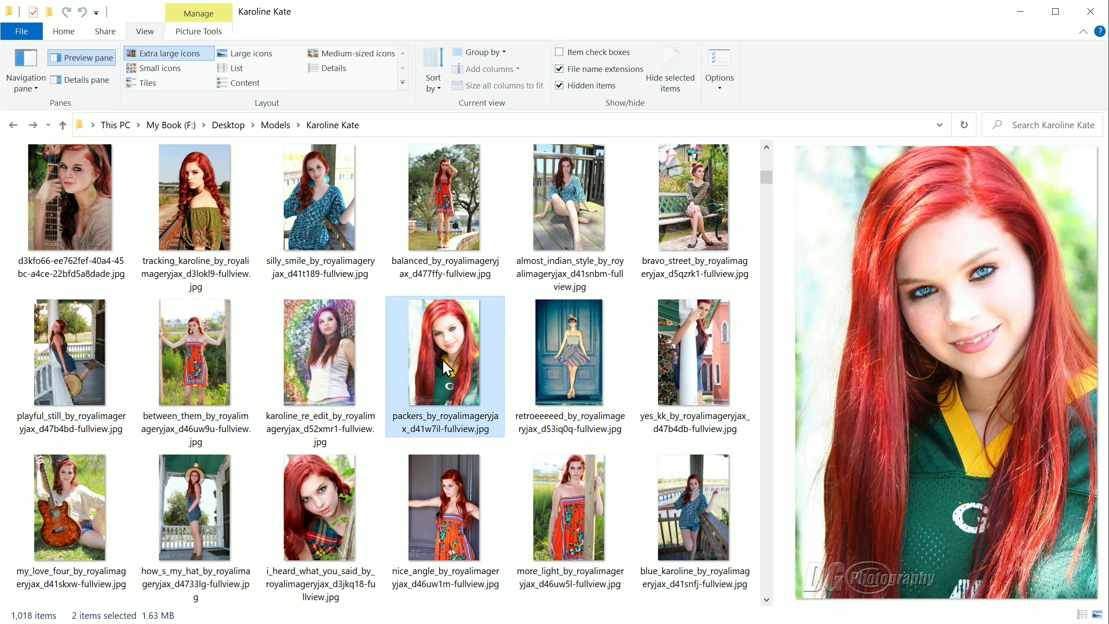
pyautogui.keyDown('ctrl'); pyautogui.click(317, 510); pyautogui.keyUp('ctrl')
# Step: Add the portraits is_it_me, smirksss and you_can_t_look_away to the current photo selection
pyautogui.scroll(-2, 317, 509)
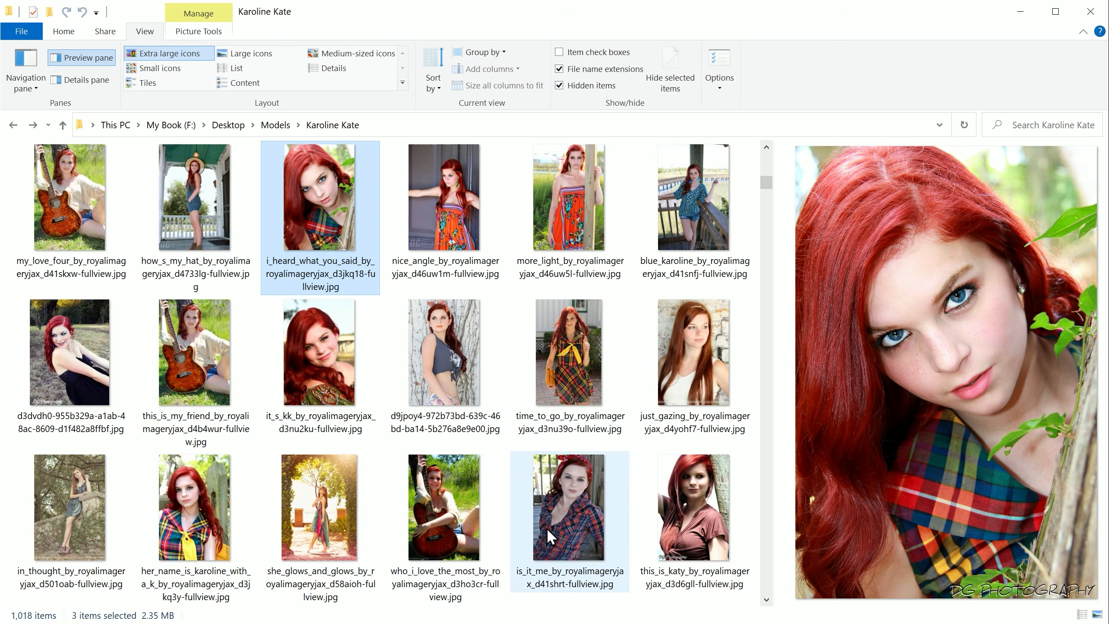
pyautogui.keyDown('ctrl'); pyautogui.click(574, 525); pyautogui.keyUp('ctrl')
pyautogui.scroll(-2, 476, 487)
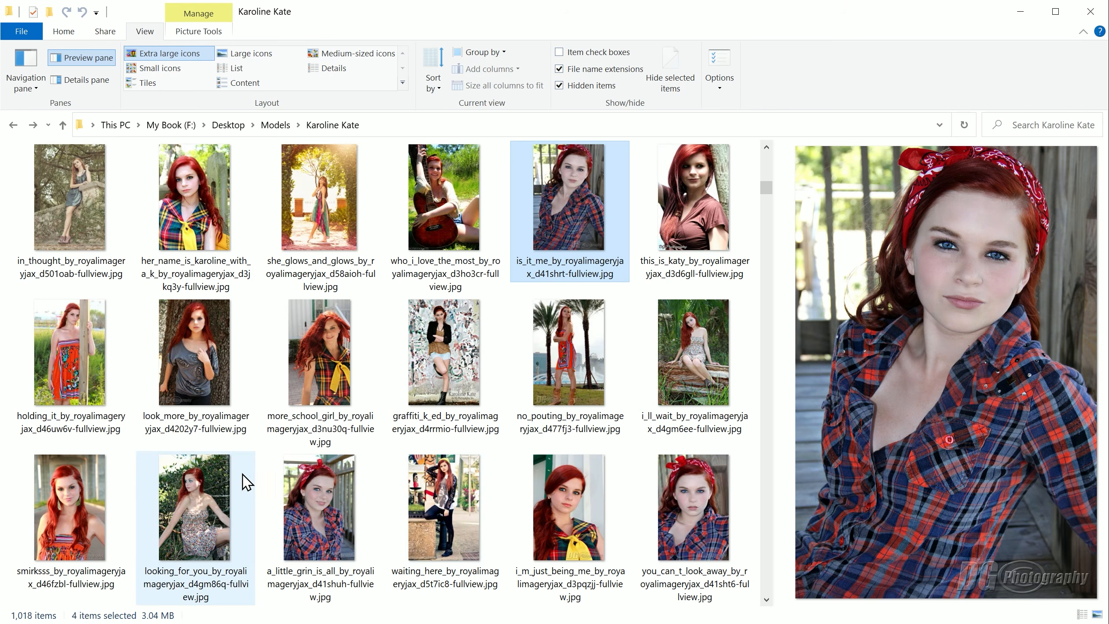
pyautogui.keyDown('ctrl'); pyautogui.click(81, 522); pyautogui.keyUp('ctrl')
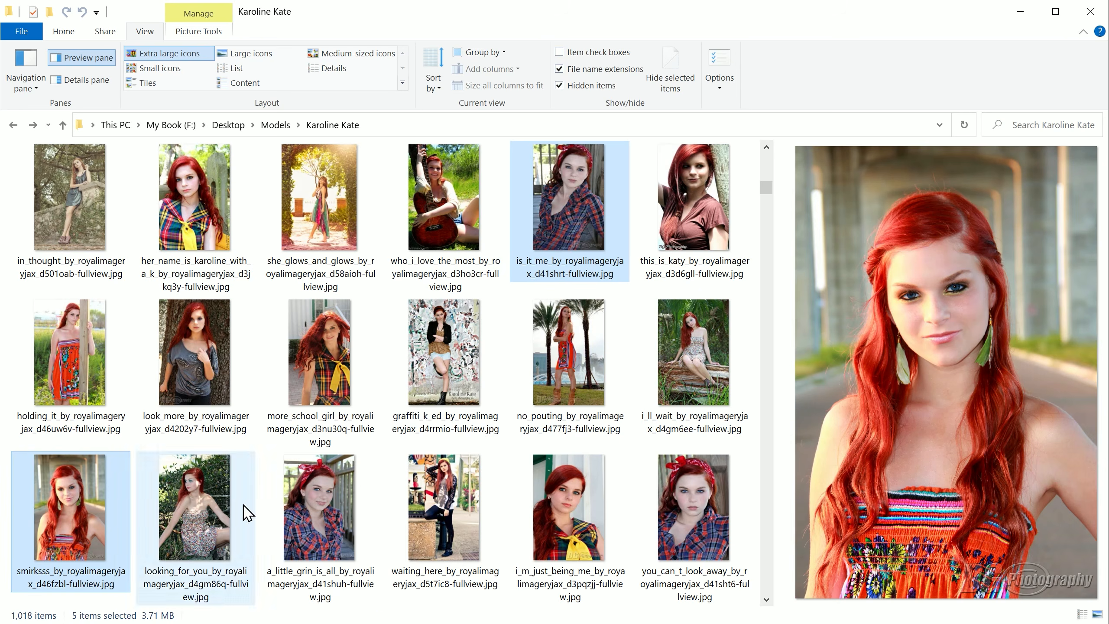
pyautogui.keyDown('ctrl'); pyautogui.click(699, 511); pyautogui.keyUp('ctrl')
# Step: Add the resting_easy portrait (d50szeo) to the selected photos
pyautogui.scroll(-2, 603, 487)
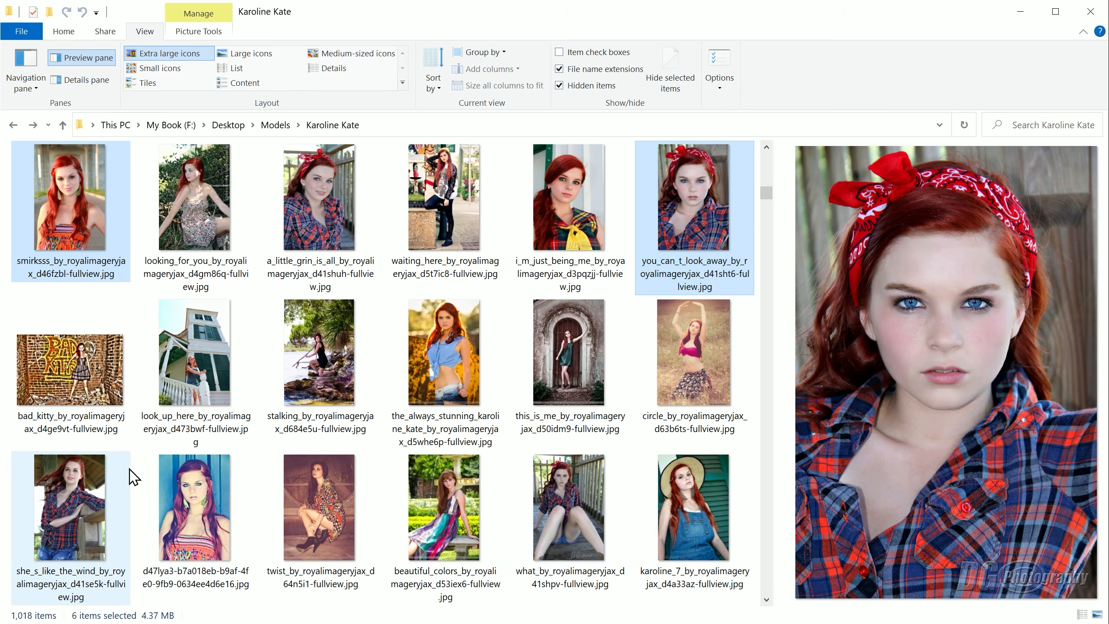
pyautogui.scroll(-2, 131, 476)
pyautogui.keyDown('ctrl'); pyautogui.click(321, 377); pyautogui.keyUp('ctrl')
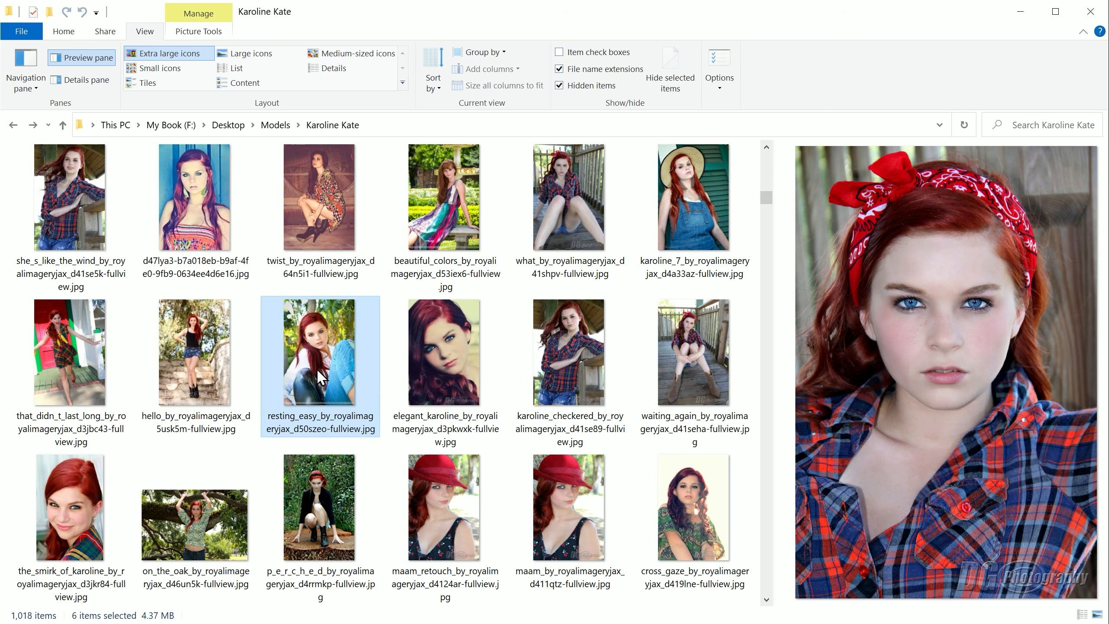
# Step: Look through the photos further down the folder and add the it_s_kk portrait in the light blouse (d41sl0g) to the selection
pyautogui.scroll(-2, 589, 478)
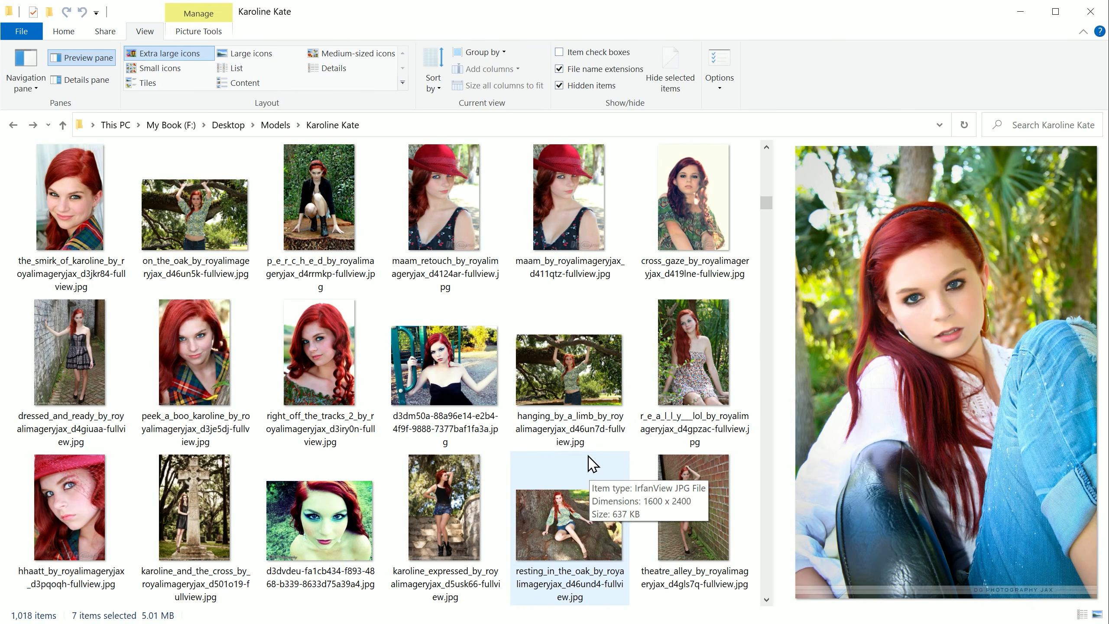
pyautogui.scroll(-1, 563, 465)
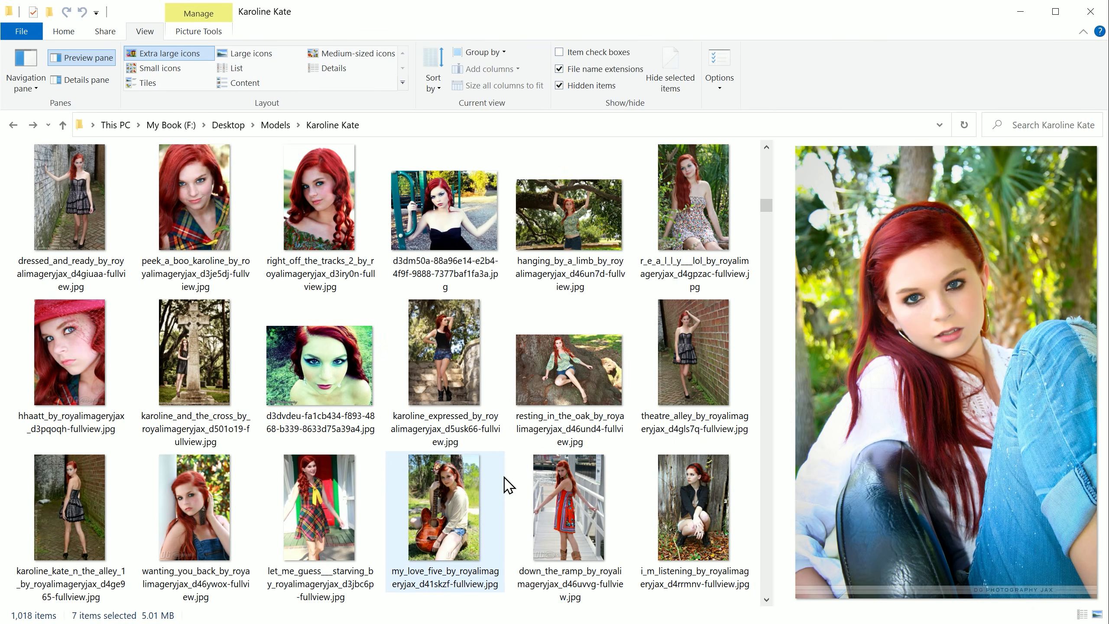
pyautogui.scroll(-2, 512, 493)
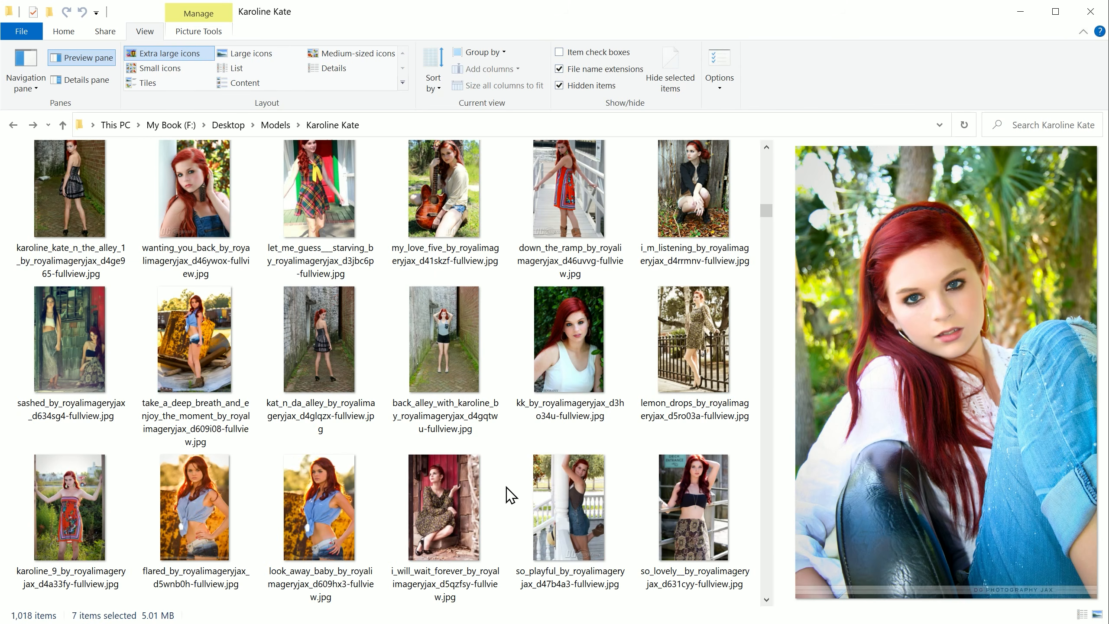
pyautogui.scroll(-2, 511, 495)
pyautogui.scroll(-2, 511, 495)
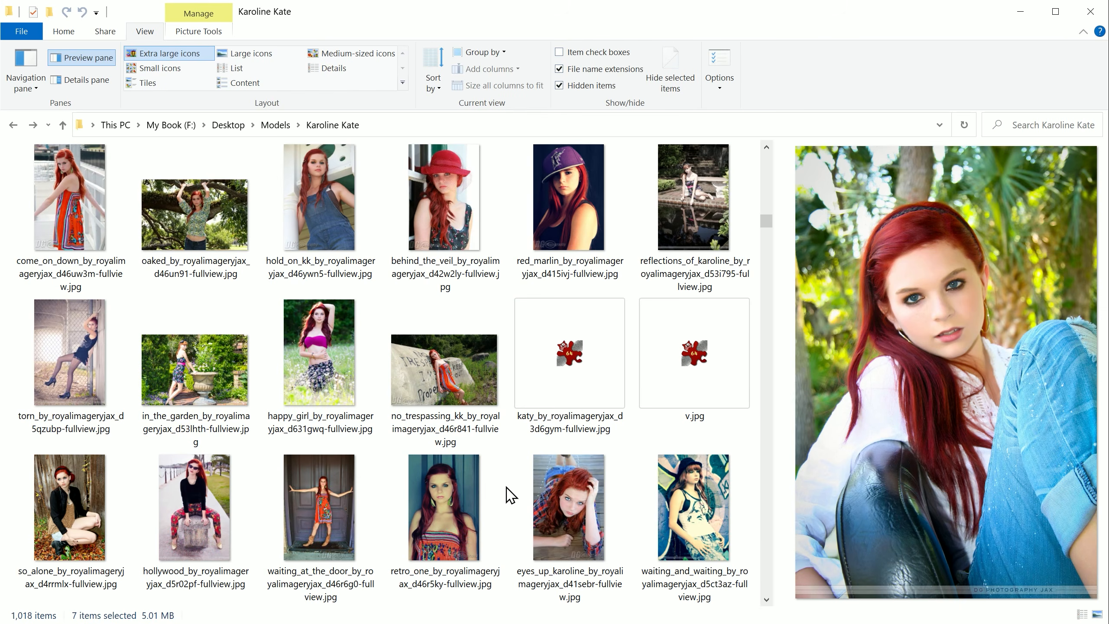
pyautogui.scroll(-2, 511, 495)
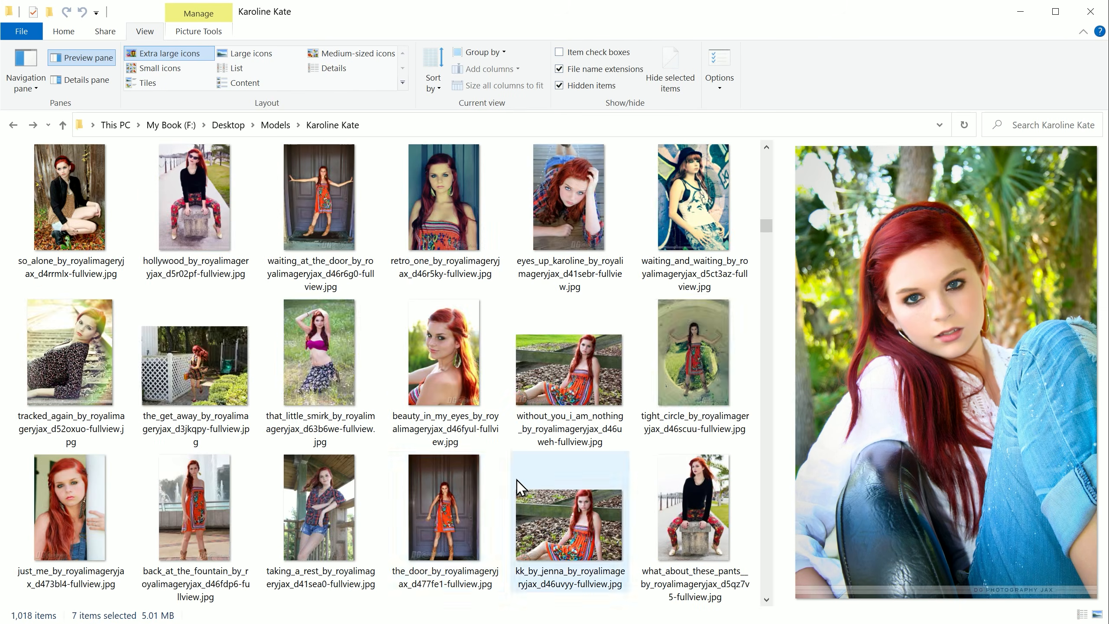
pyautogui.scroll(-2, 520, 481)
pyautogui.scroll(-2, 442, 497)
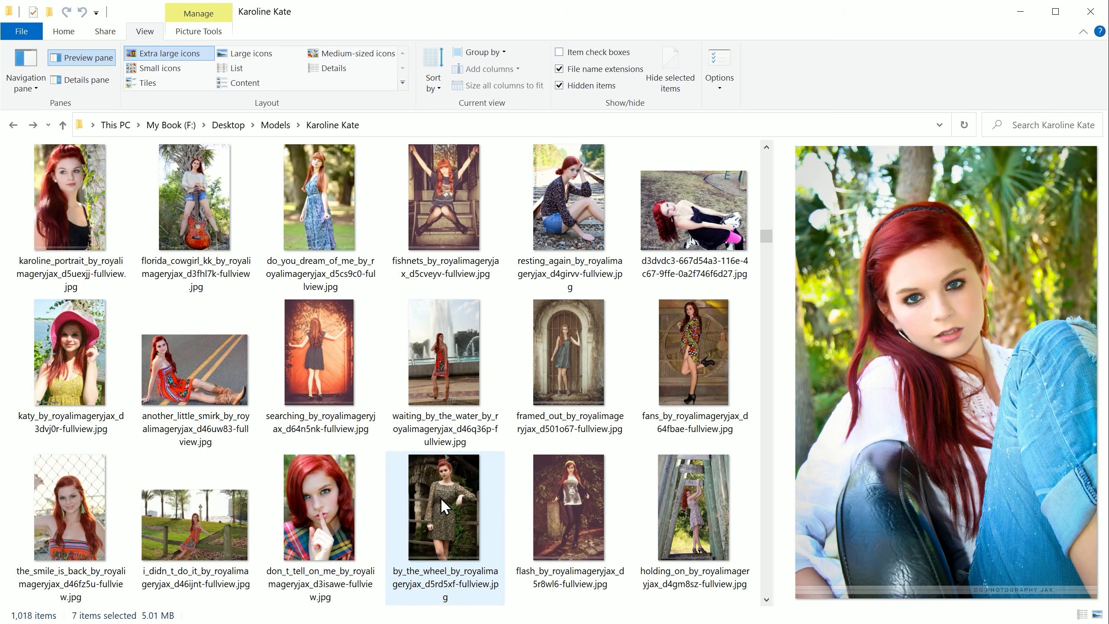
pyautogui.scroll(-2, 440, 498)
pyautogui.scroll(-2, 441, 499)
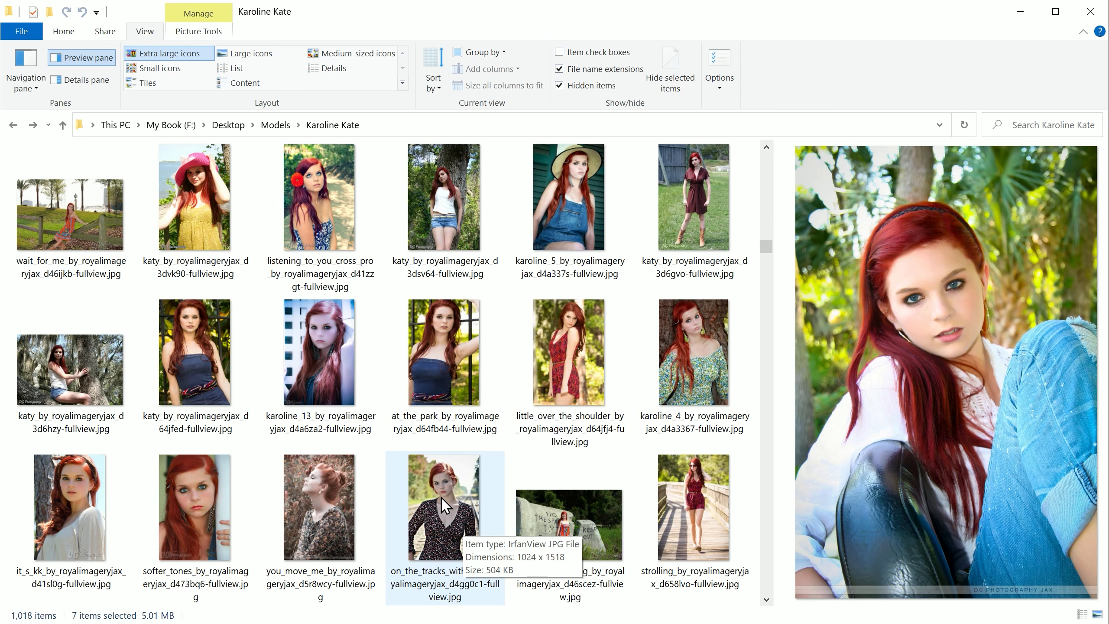
pyautogui.scroll(-2, 524, 463)
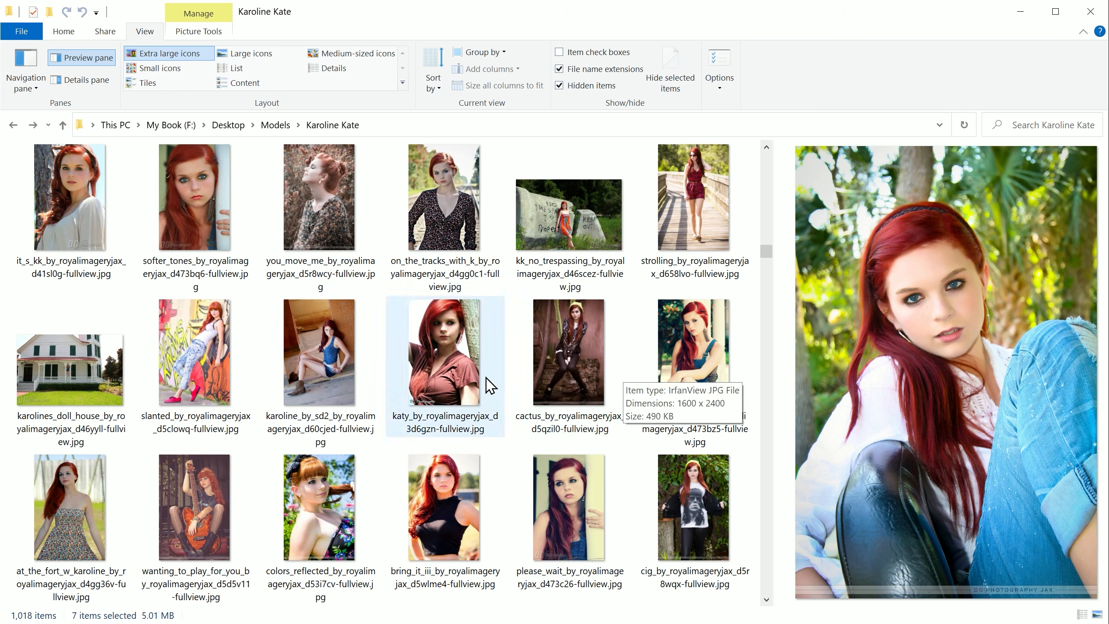
pyautogui.keyDown('ctrl'); pyautogui.click(67, 204); pyautogui.keyUp('ctrl')
# Step: Add the non-edited close-up portrait (d3j8b86) and the that_s_a_smile photo to the selection
pyautogui.scroll(-2, 385, 398)
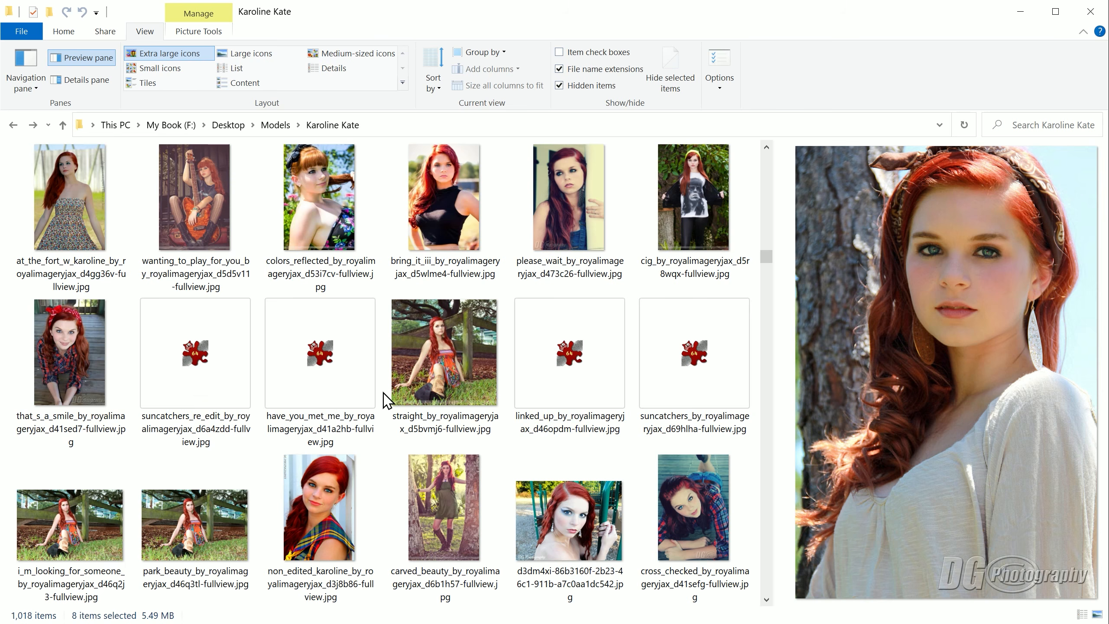
pyautogui.keyDown('ctrl'); pyautogui.click(322, 503); pyautogui.keyUp('ctrl')
pyautogui.scroll(-2, 565, 457)
pyautogui.scroll(2, 148, 421)
pyautogui.keyDown('ctrl'); pyautogui.click(63, 372); pyautogui.keyUp('ctrl')
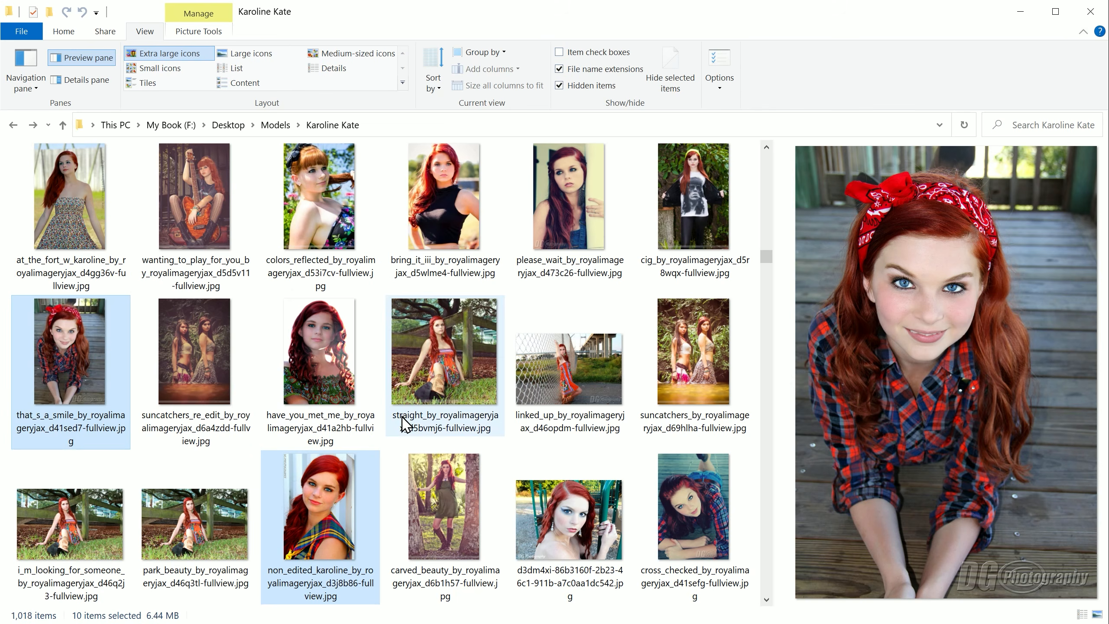
# Step: Add the close-up portrait in the black dotted top (d5usk7c) to the selected photos
pyautogui.scroll(-4, 436, 427)
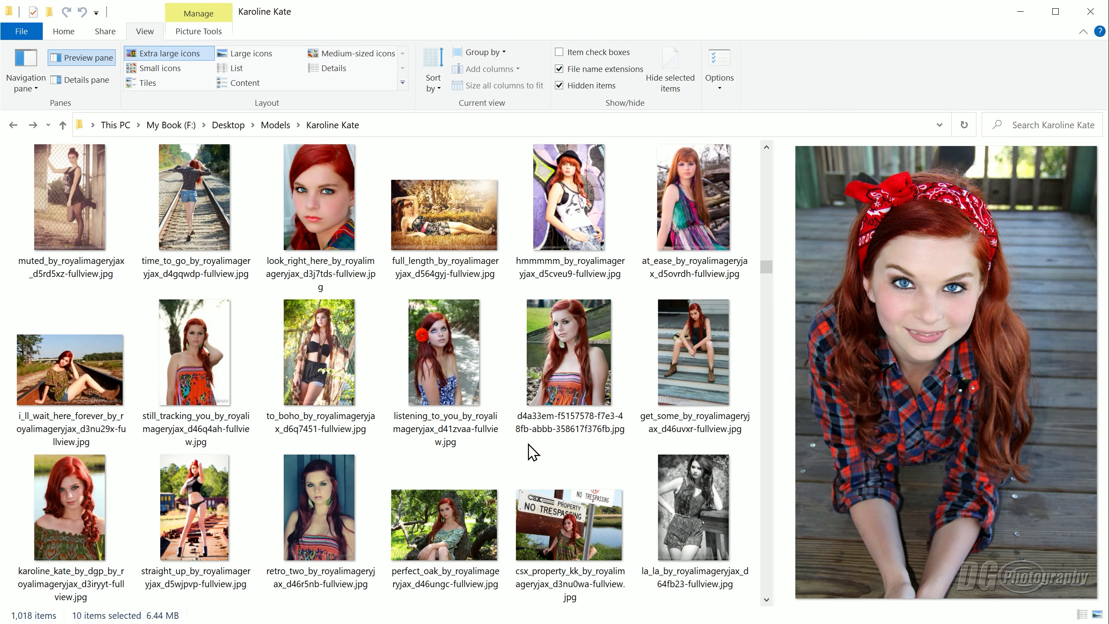
pyautogui.scroll(-6, 638, 441)
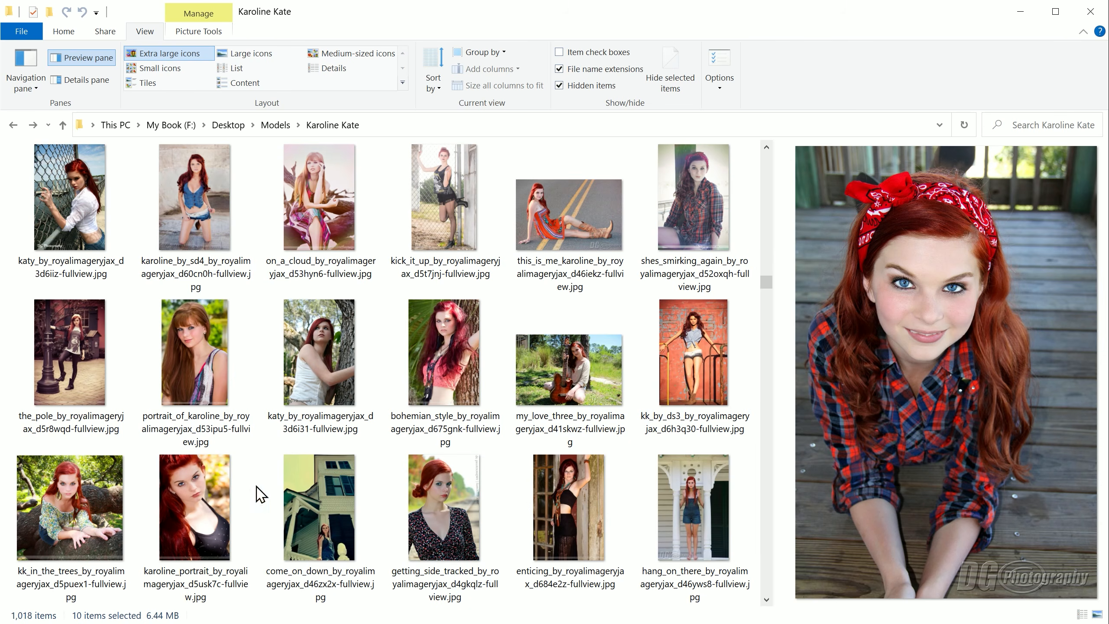
pyautogui.keyDown('ctrl'); pyautogui.click(205, 484); pyautogui.keyUp('ctrl')
# Step: Add the i_m_ready portrait to the selected photos and check the photos that follow it
pyautogui.scroll(-4, 531, 476)
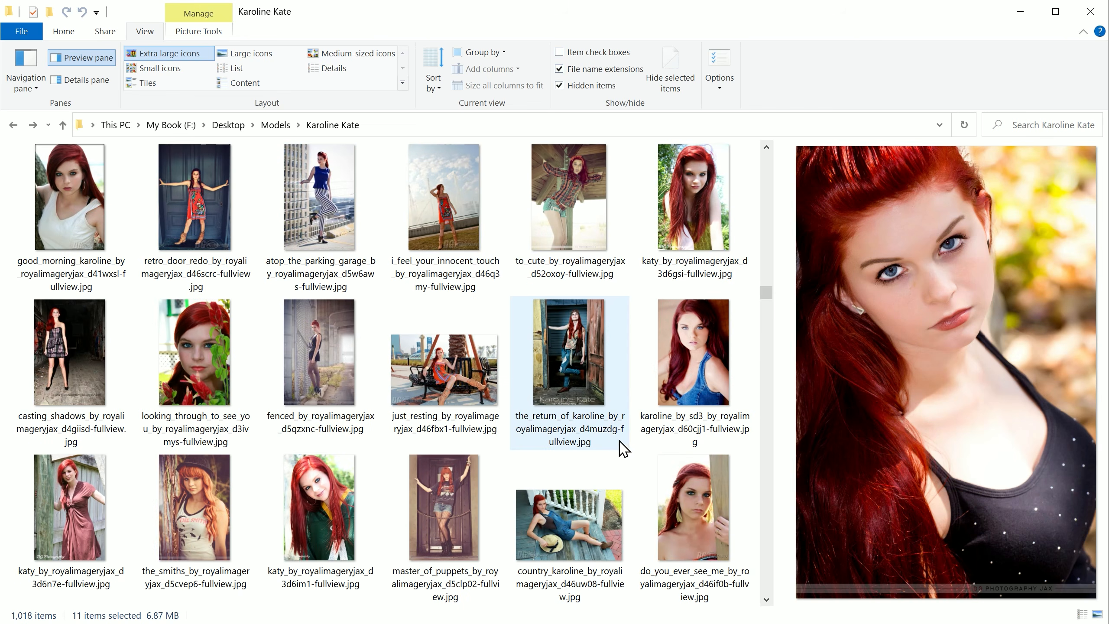
pyautogui.scroll(-2, 569, 442)
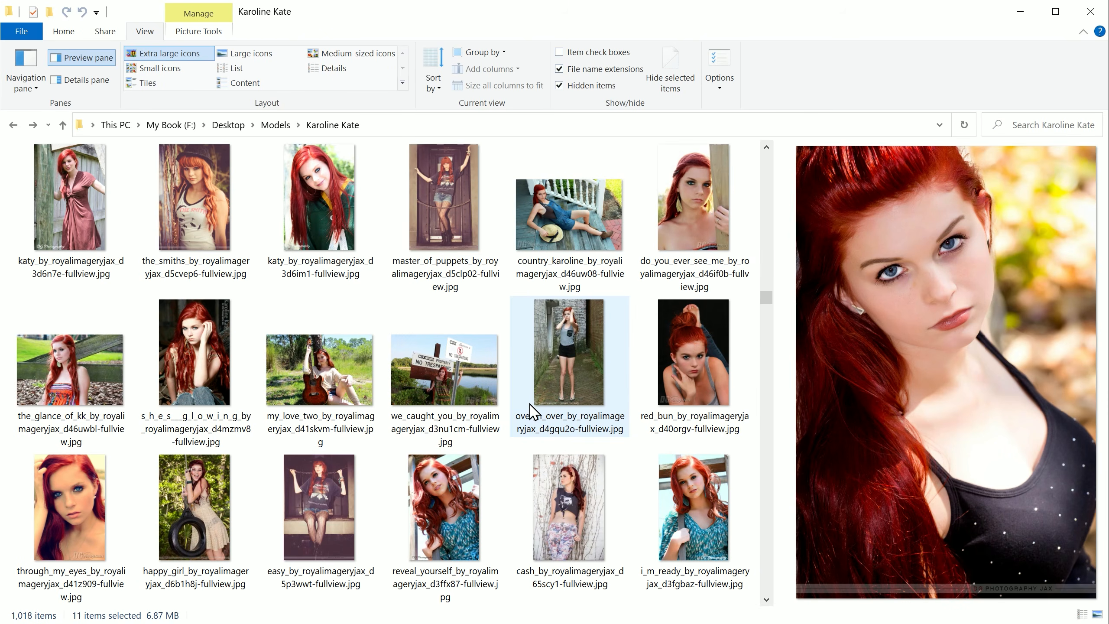
pyautogui.scroll(-2, 528, 413)
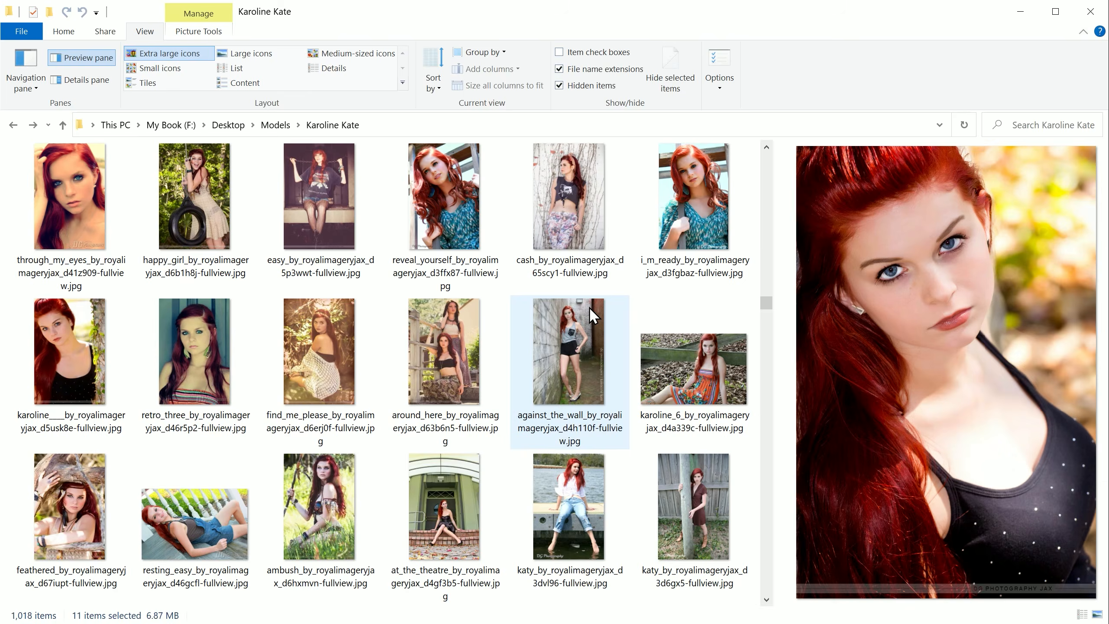
pyautogui.keyDown('ctrl'); pyautogui.click(687, 231); pyautogui.keyUp('ctrl')
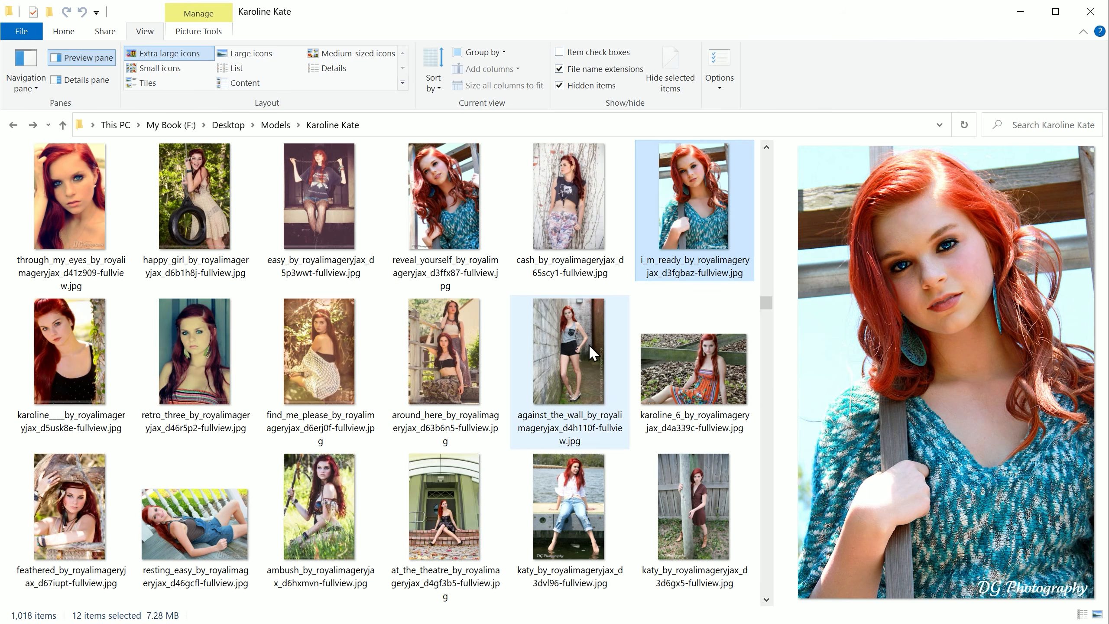
pyautogui.scroll(-2, 408, 377)
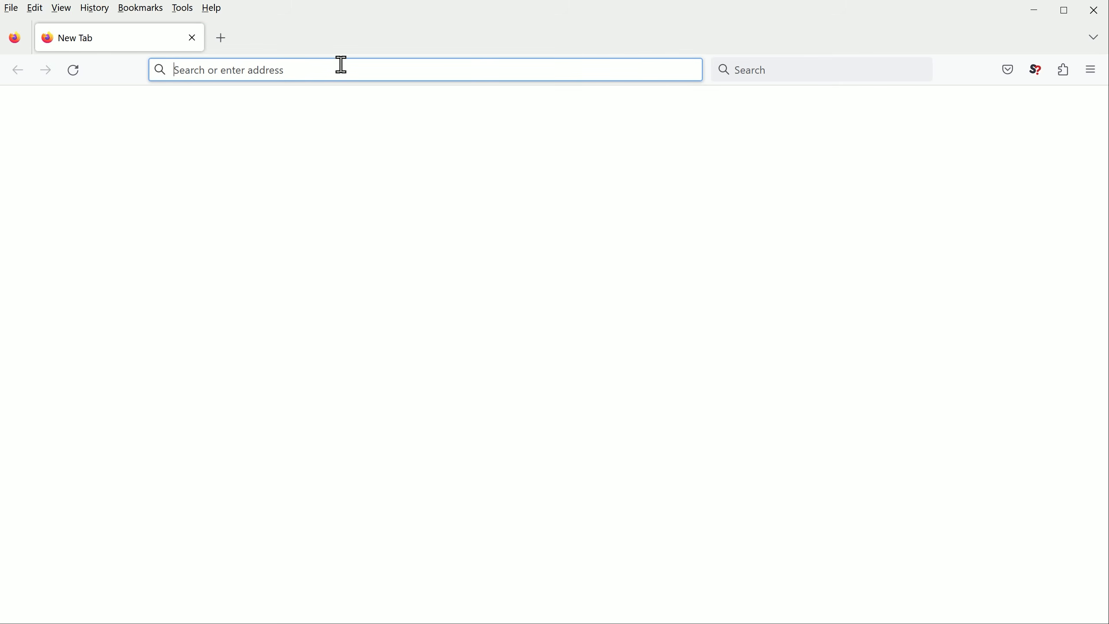
pyautogui.write('https://www.birme.net/?target_width=512&target_height=512')
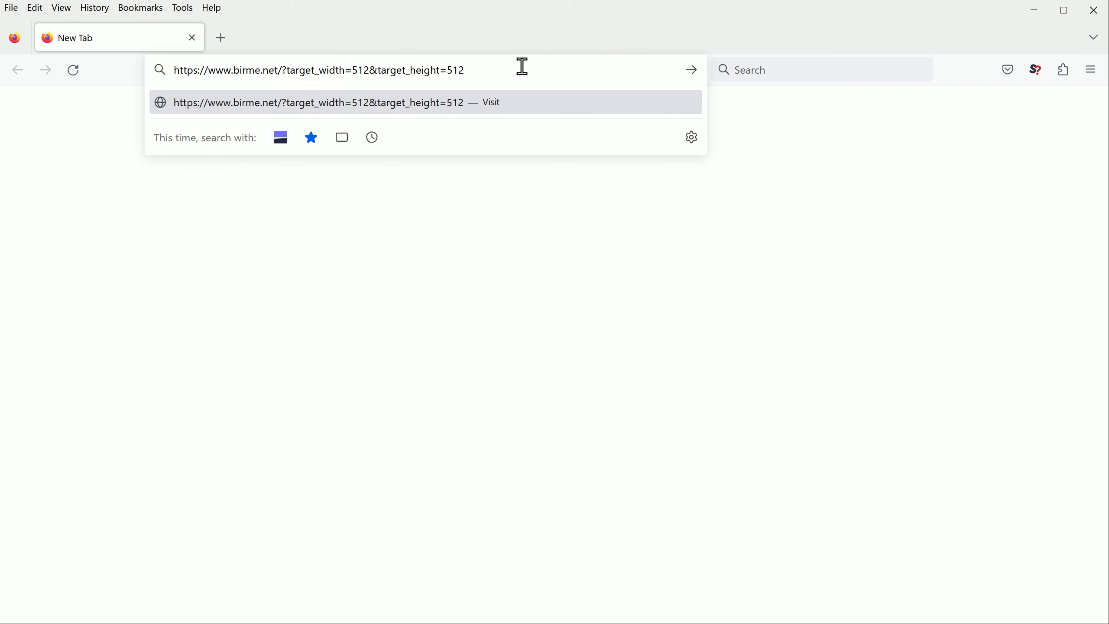
pyautogui.press('Return')
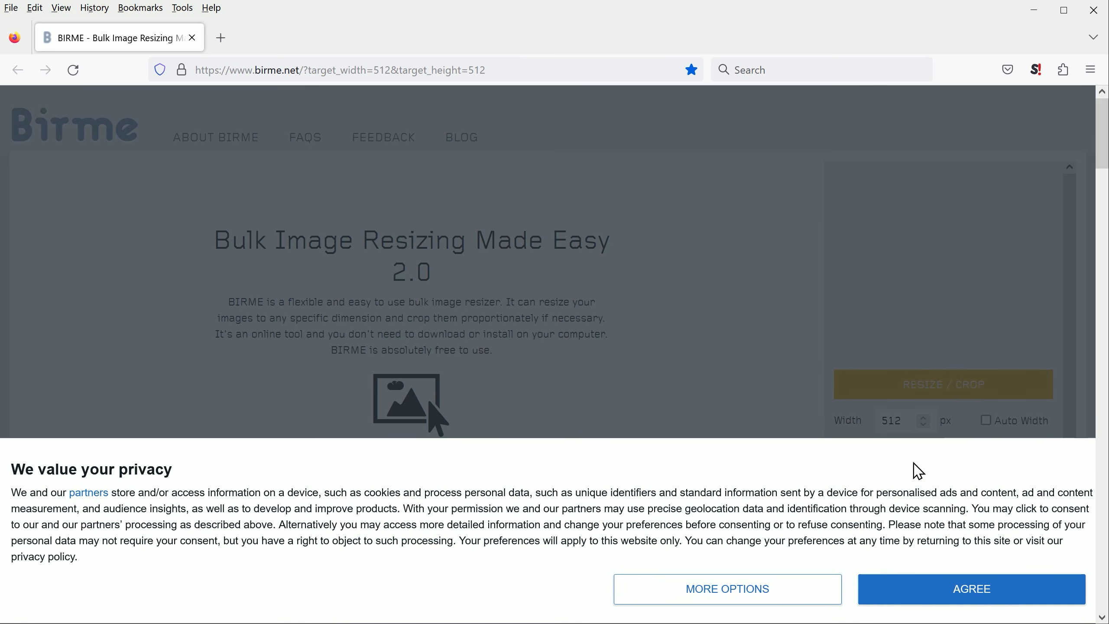
pyautogui.click(916, 601)
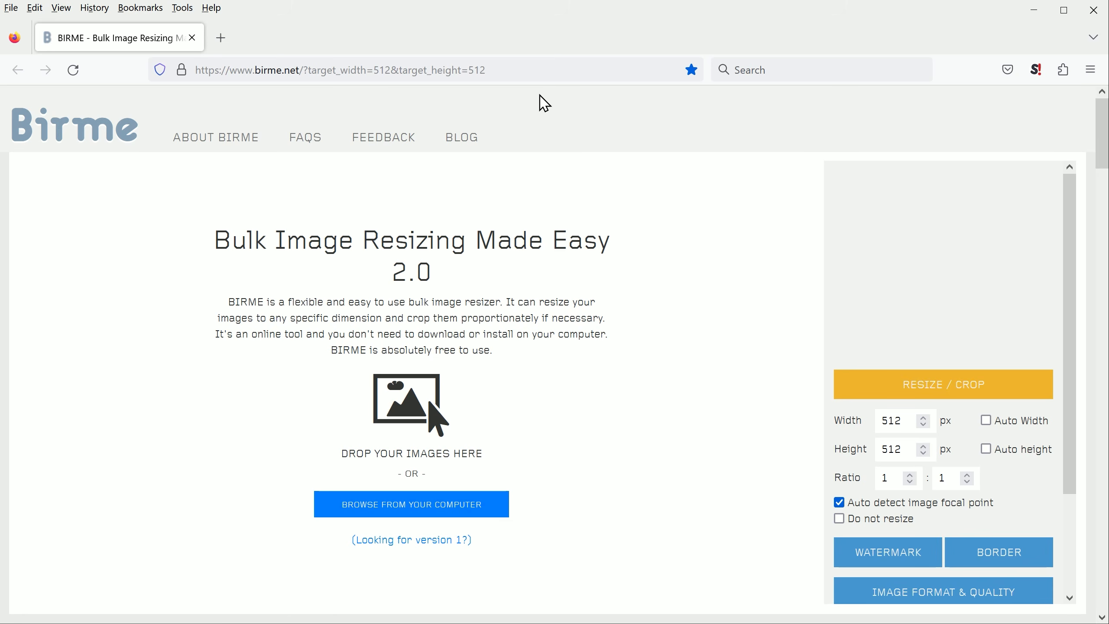
# Step: Load all the photos from the kkatee images folder in Downloads into the bulk resizer
pyautogui.click(427, 507)
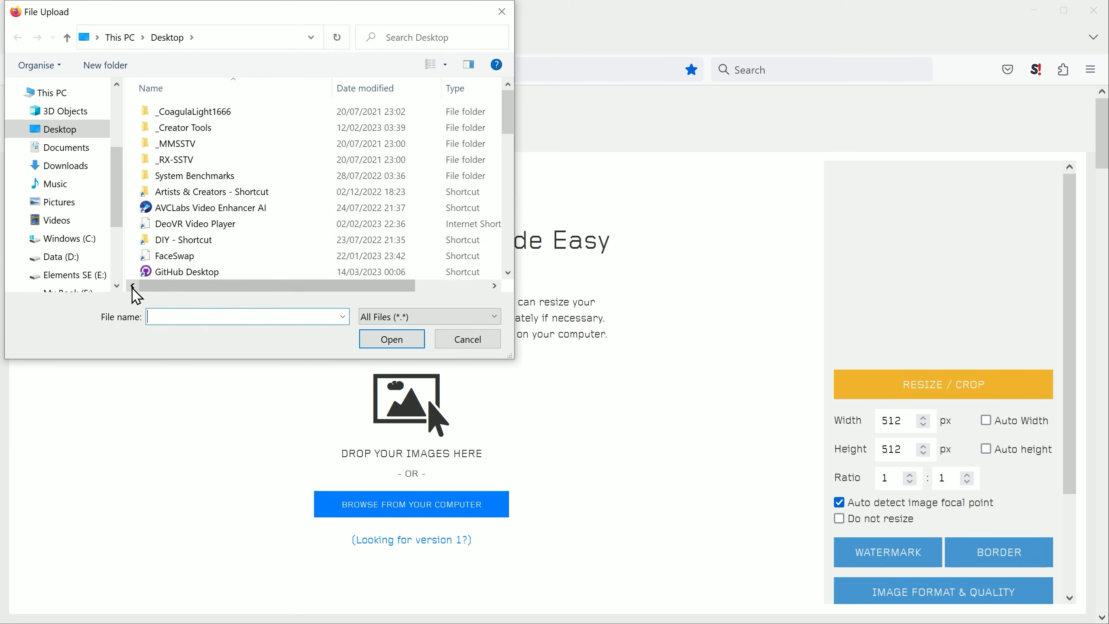
pyautogui.click(72, 168)
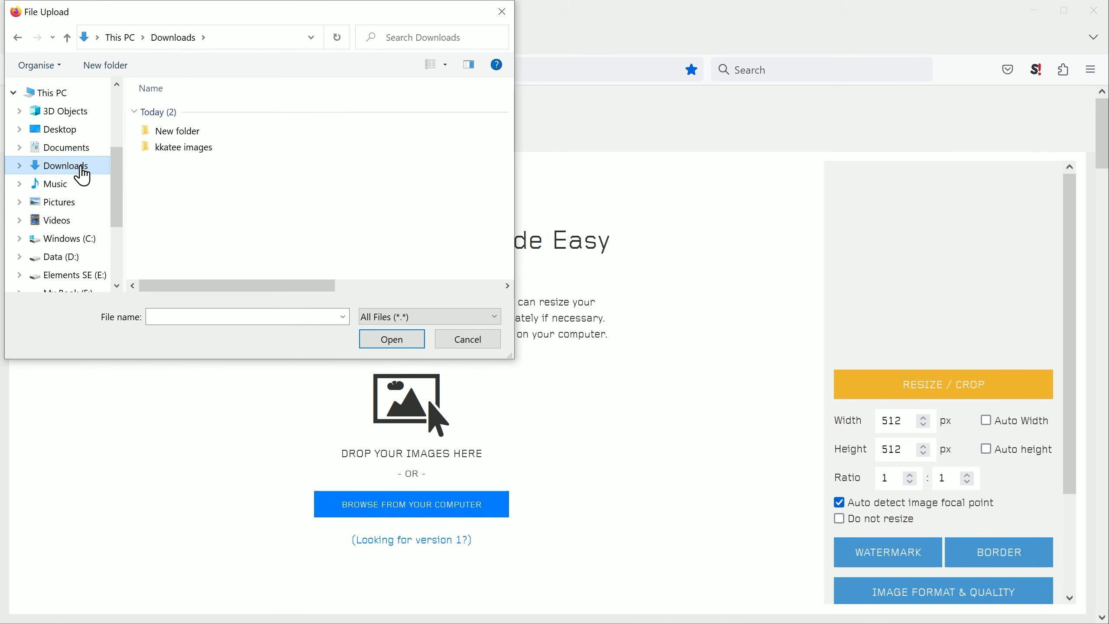
pyautogui.doubleClick(169, 152)
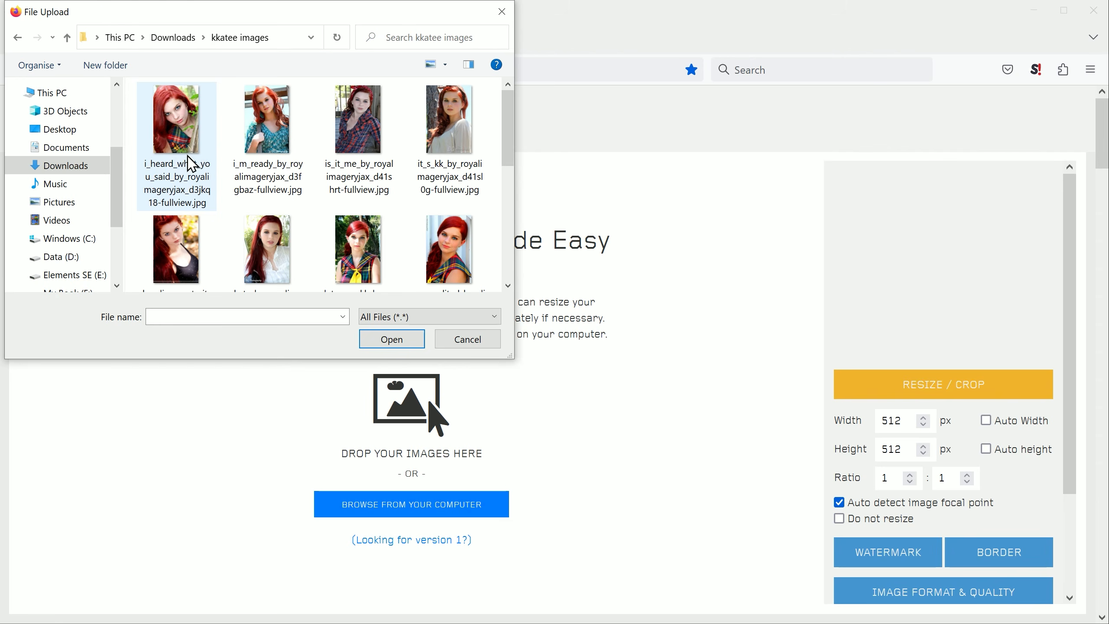
pyautogui.moveTo(507, 136); pyautogui.dragTo(505, 239)
pyautogui.click(203, 245)
pyautogui.hotkey('ctrl', 'a')
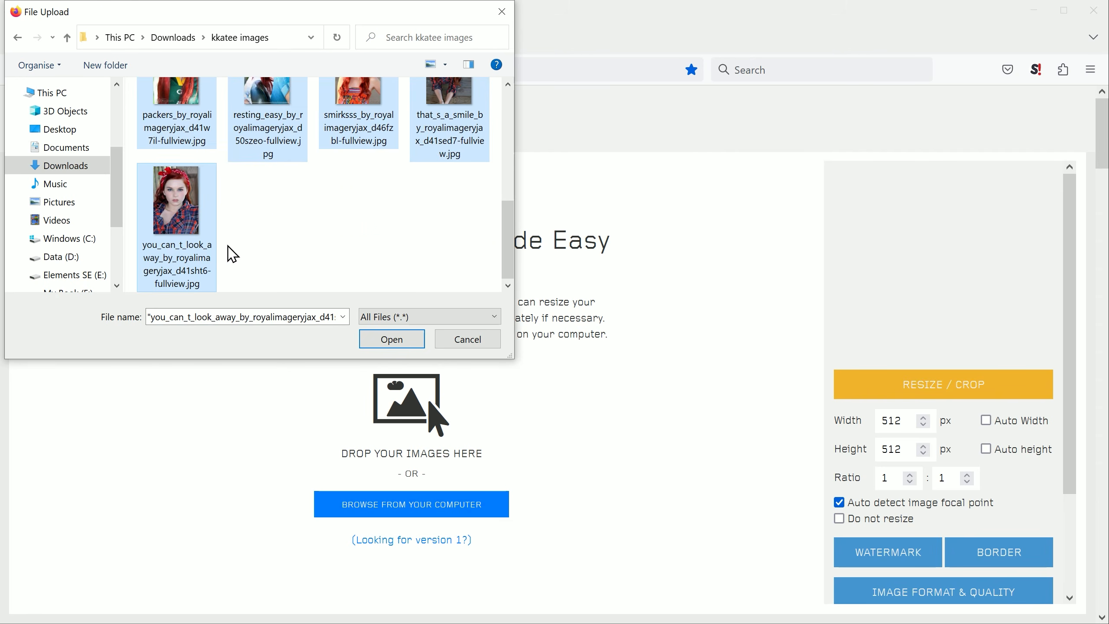
pyautogui.click(405, 344)
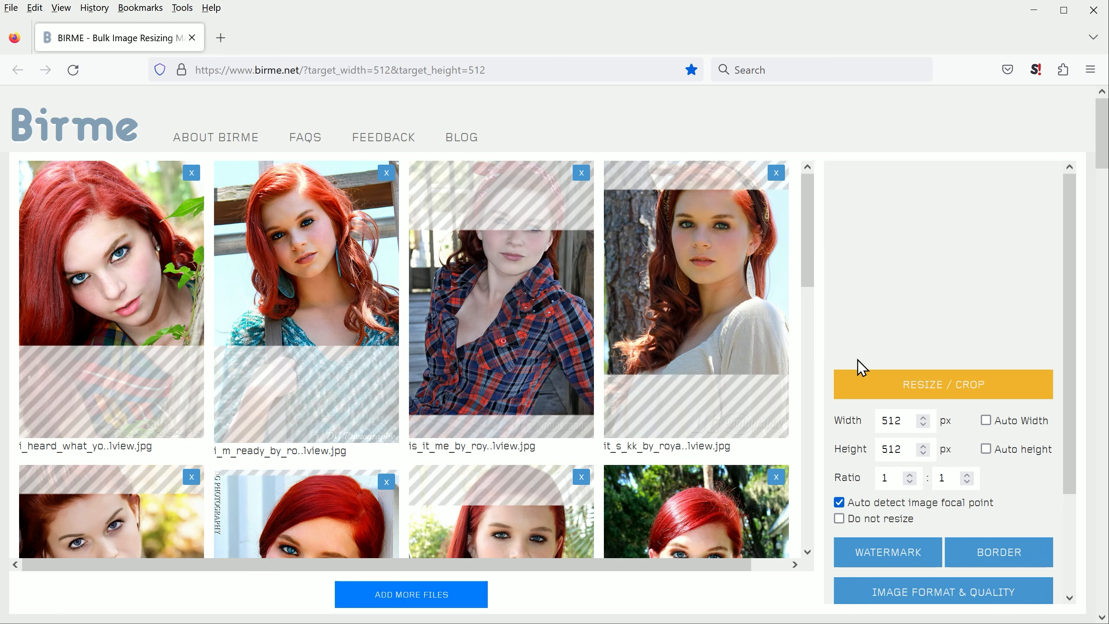
# Step: Move the crop areas of the is_it_me and it_s_kk photos up so they include the whole head
pyautogui.moveTo(812, 230)
pyautogui.mouseDown()
pyautogui.moveTo(823, 506)
pyautogui.moveTo(830, 221)
pyautogui.mouseUp()
pyautogui.moveTo(552, 317); pyautogui.dragTo(505, 191)
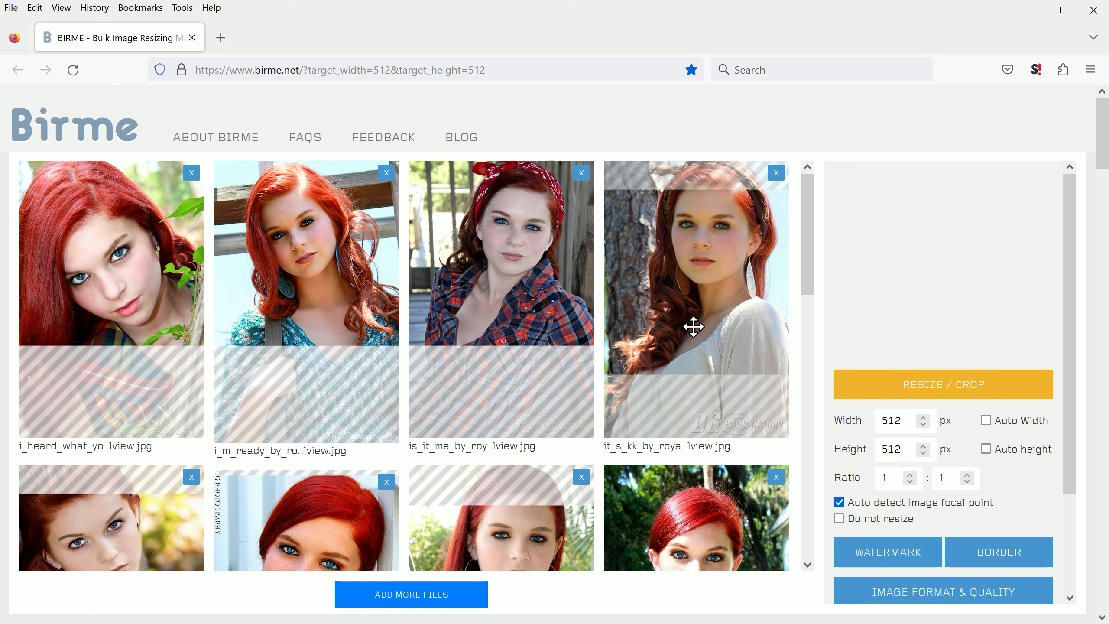
pyautogui.moveTo(693, 322); pyautogui.dragTo(692, 250)
# Step: Move the crop areas up to frame the heads in the second-row portraits with the black top and with the hoop earrings
pyautogui.moveTo(807, 268); pyautogui.dragTo(811, 344)
pyautogui.moveTo(138, 399); pyautogui.dragTo(143, 294)
pyautogui.moveTo(523, 395); pyautogui.dragTo(521, 310)
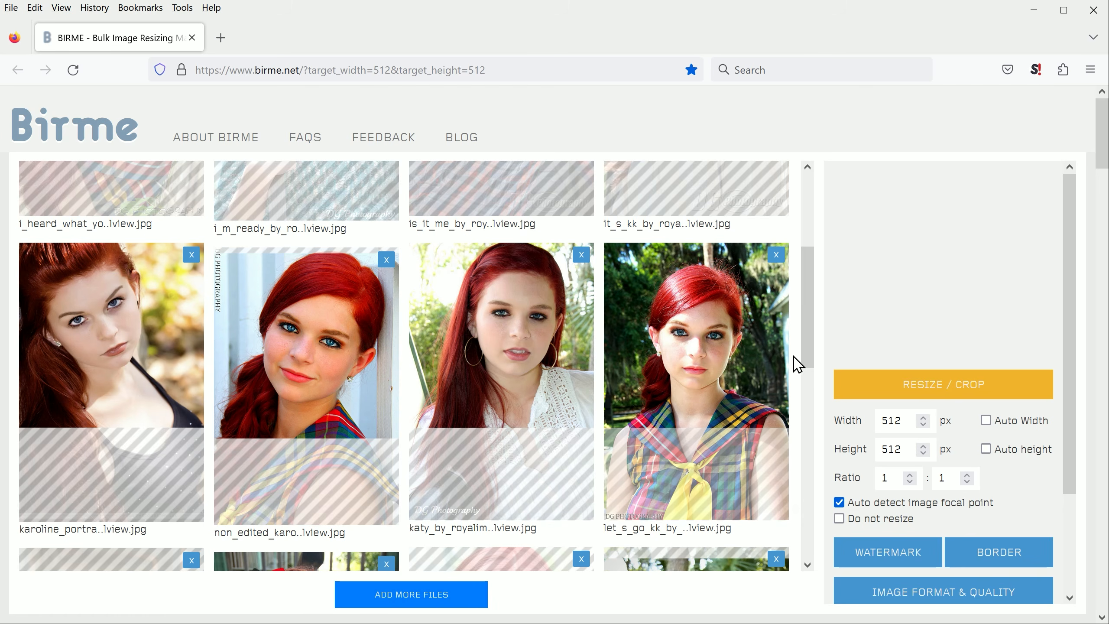
# Step: Move the crop areas of the smirksss, packers and you_can_t_look_away photos up to frame the heads
pyautogui.moveTo(809, 333); pyautogui.dragTo(808, 419)
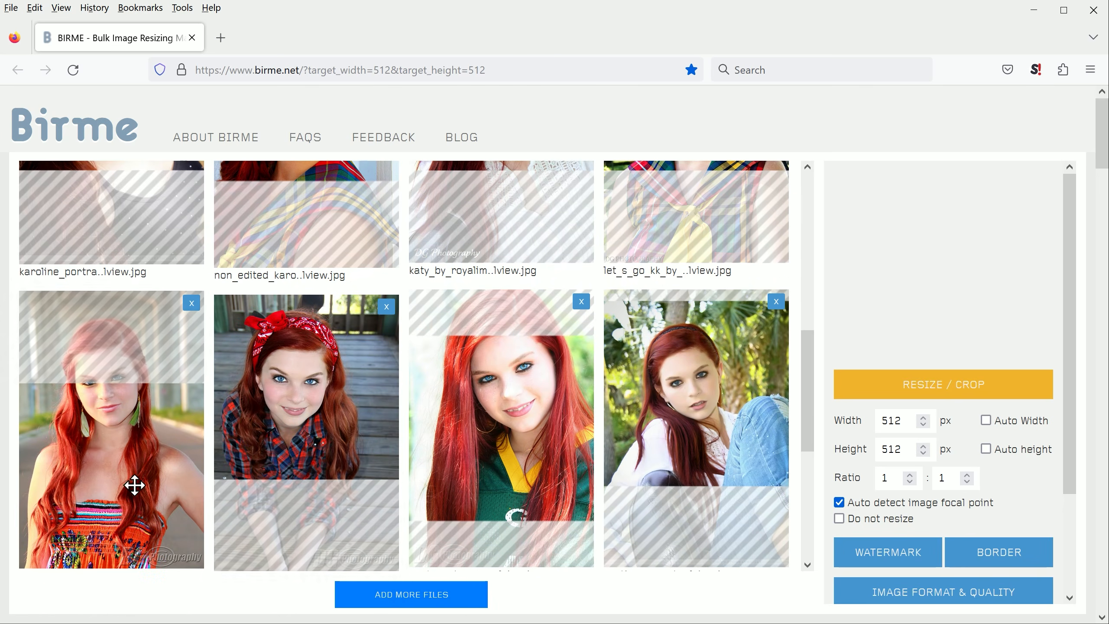
pyautogui.moveTo(107, 498); pyautogui.dragTo(108, 370)
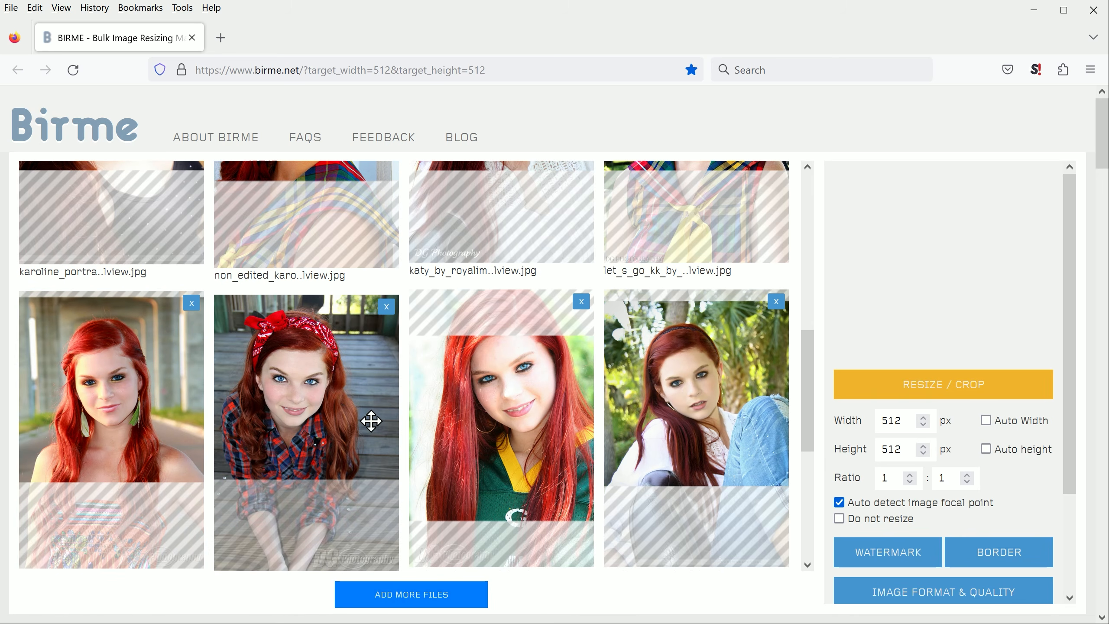
pyautogui.moveTo(564, 448); pyautogui.dragTo(563, 365)
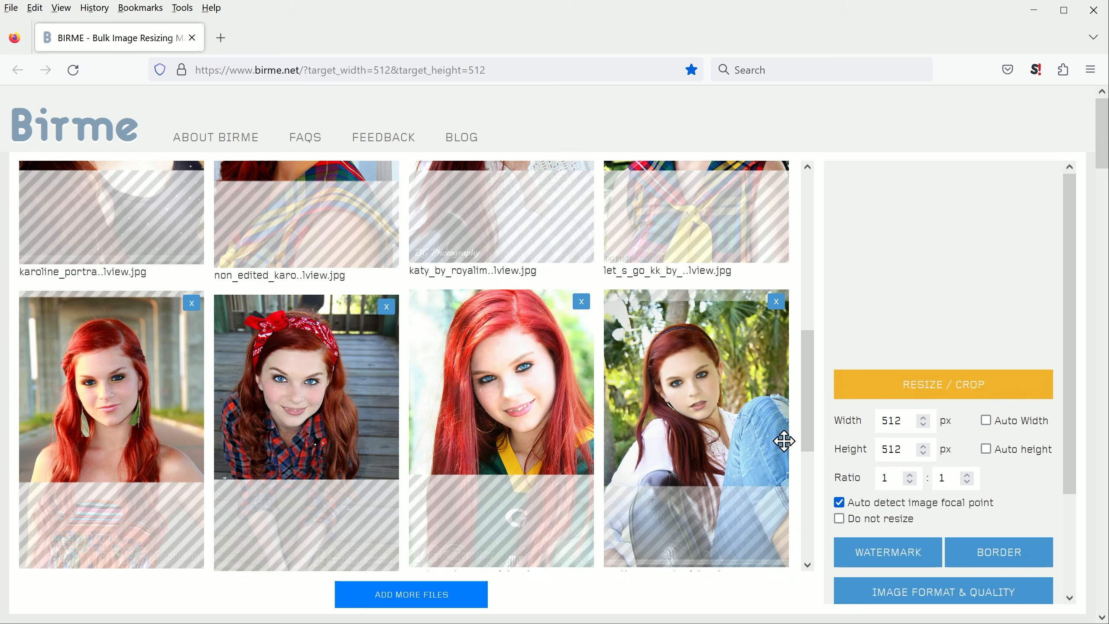
pyautogui.moveTo(811, 408); pyautogui.dragTo(809, 515)
pyautogui.moveTo(452, 389); pyautogui.dragTo(453, 379)
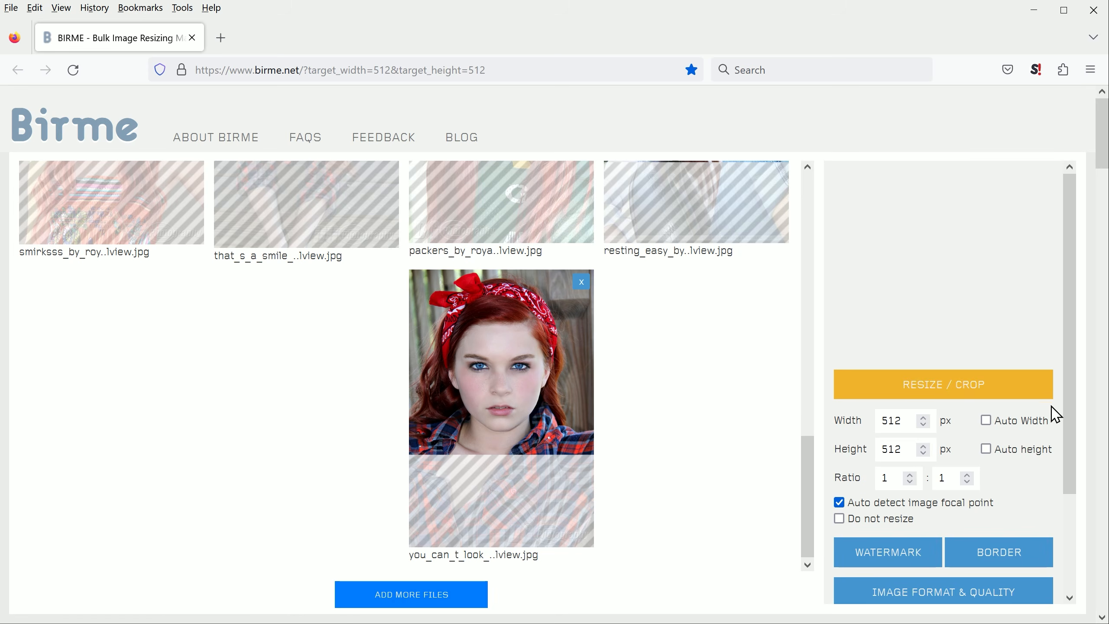
# Step: Save the resized images as a ZIP archive and open the downloaded birme-512x512.zip
pyautogui.moveTo(1074, 404); pyautogui.dragTo(1074, 531)
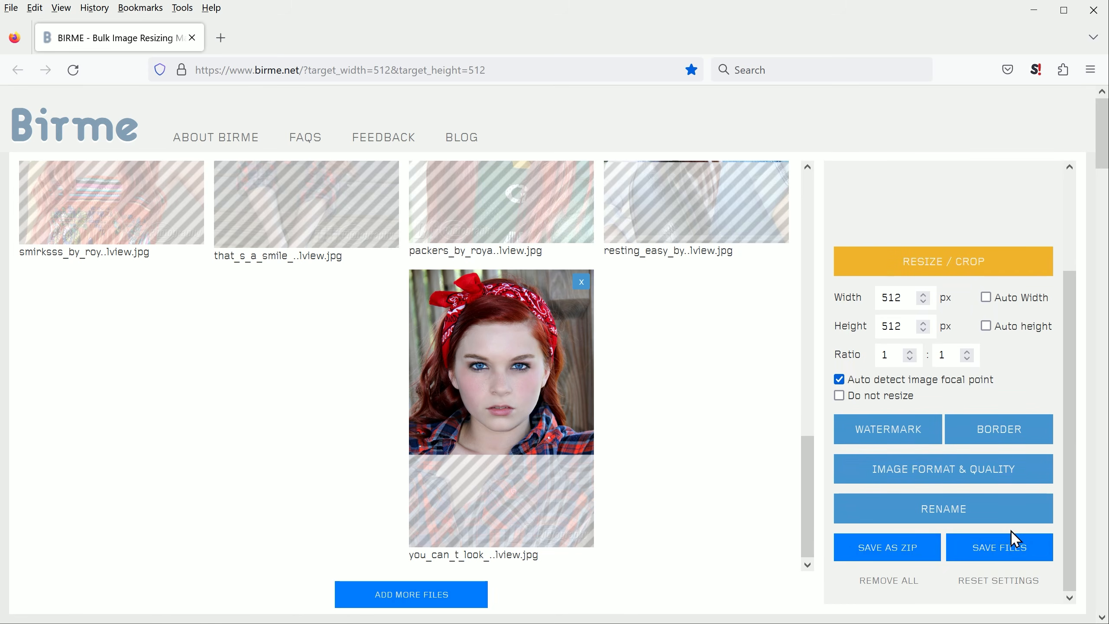
pyautogui.click(928, 551)
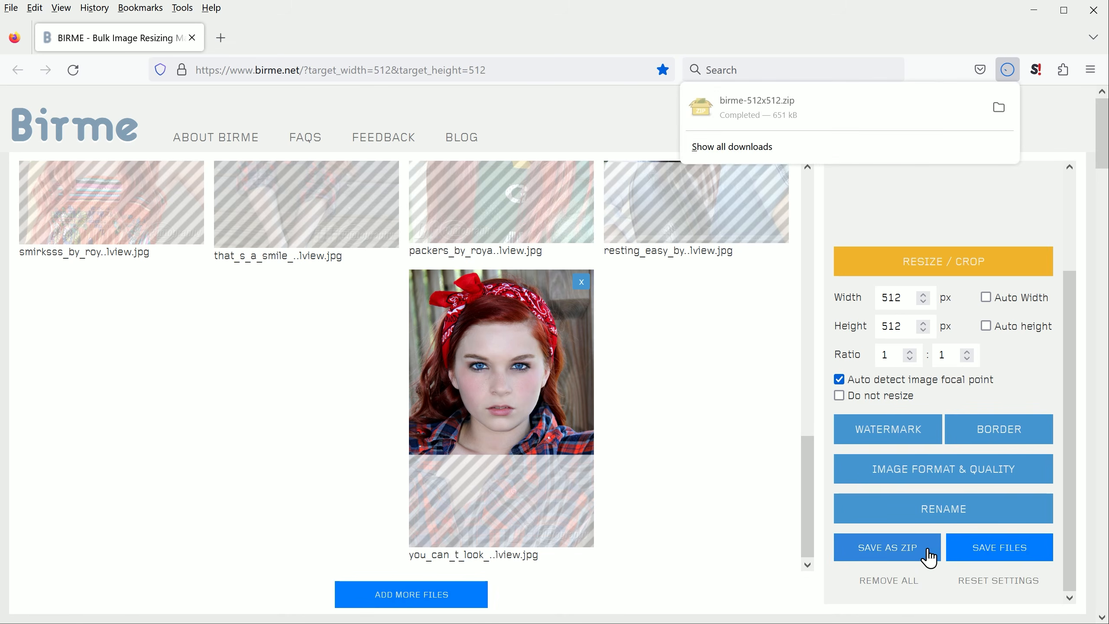
pyautogui.click(779, 110)
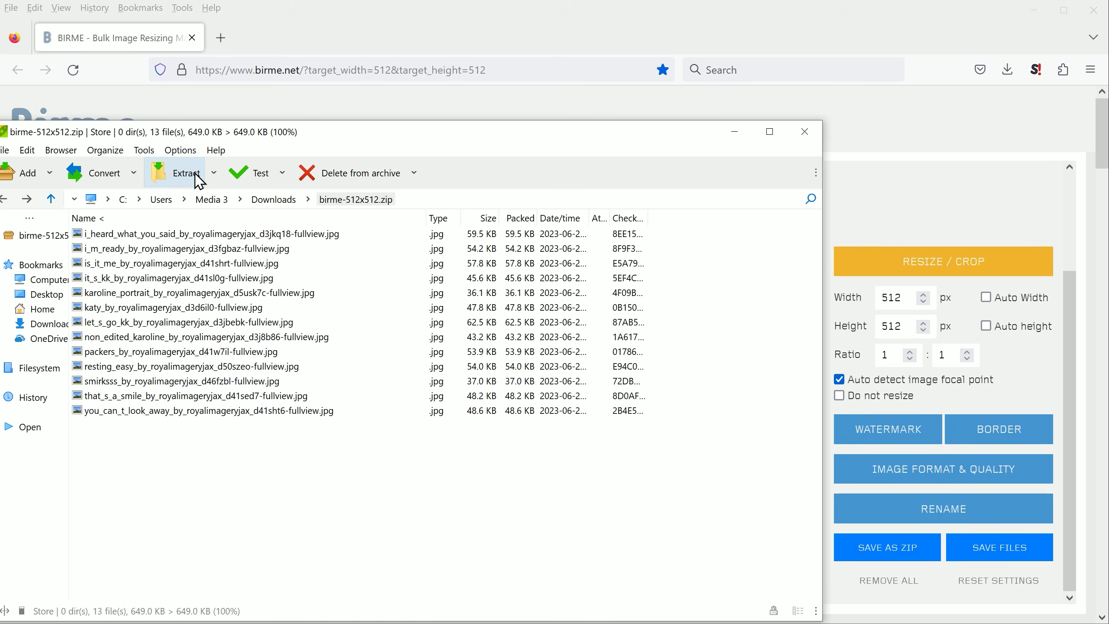
# Step: Extract the whole archive into a smart new folder in Downloads and return from birme-512x512 to the Downloads folder
pyautogui.click(214, 173)
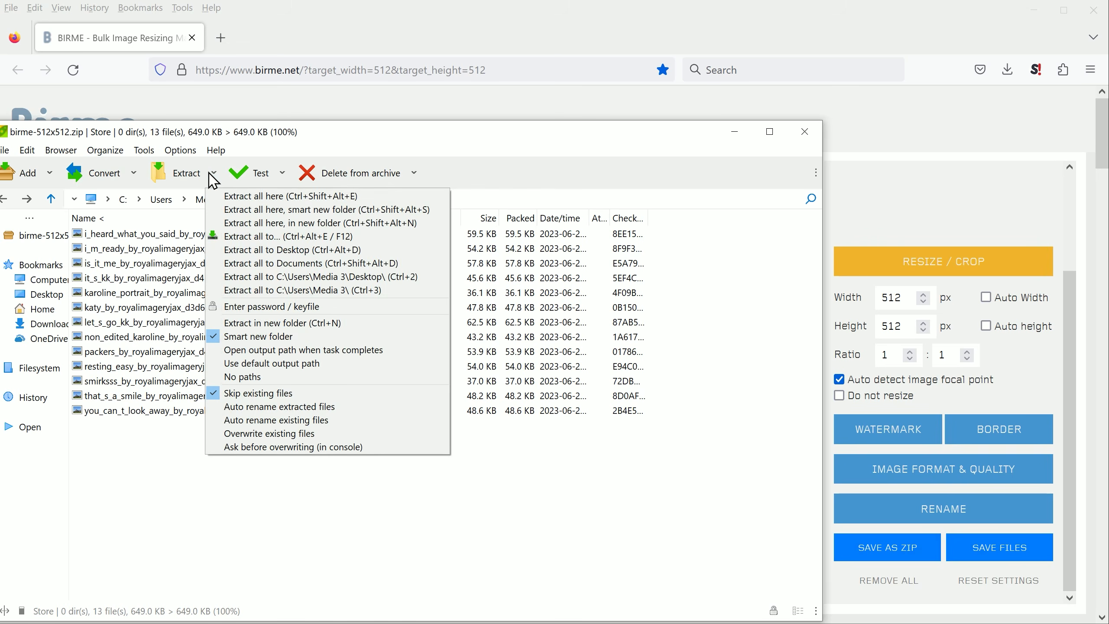
pyautogui.click(240, 210)
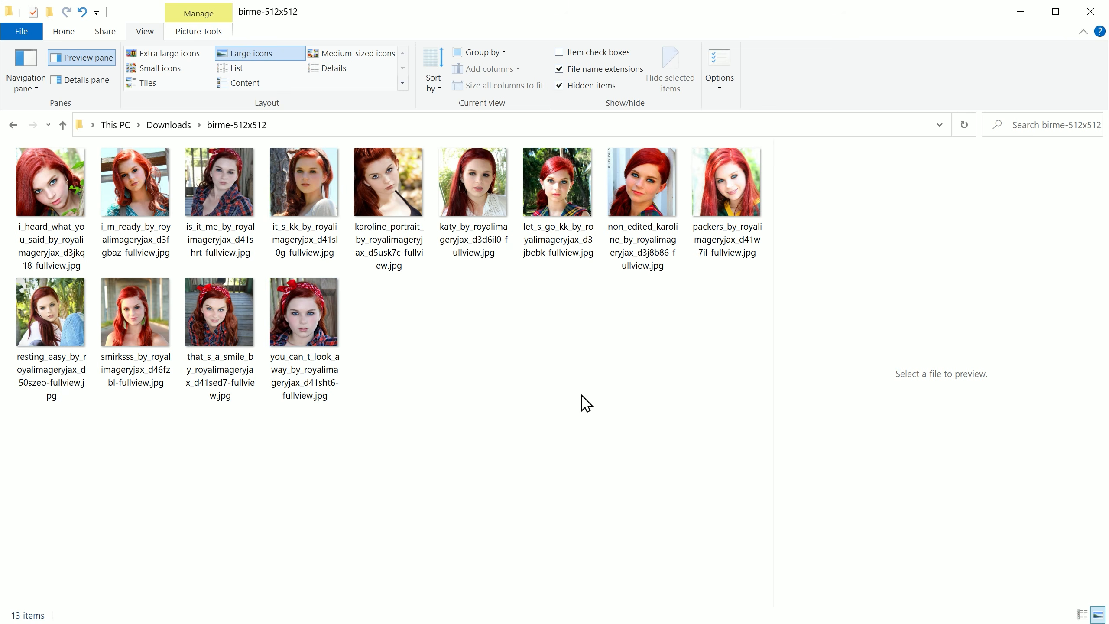
pyautogui.click(14, 126)
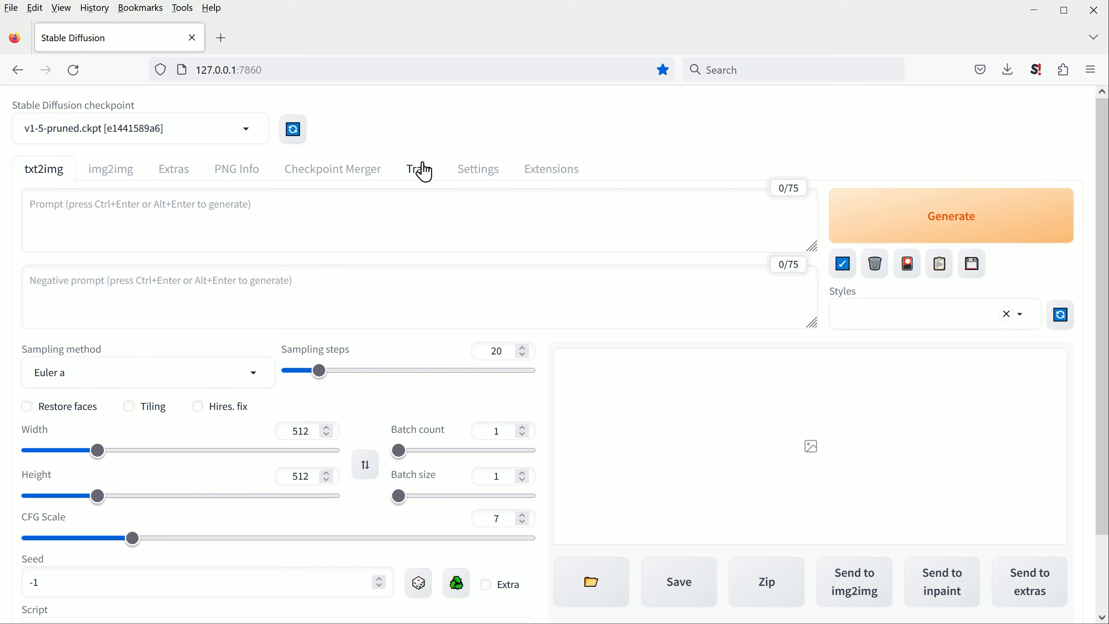
# Step: In the Stable Diffusion web UI, create a new training embedding named kkateee
pyautogui.click(423, 176)
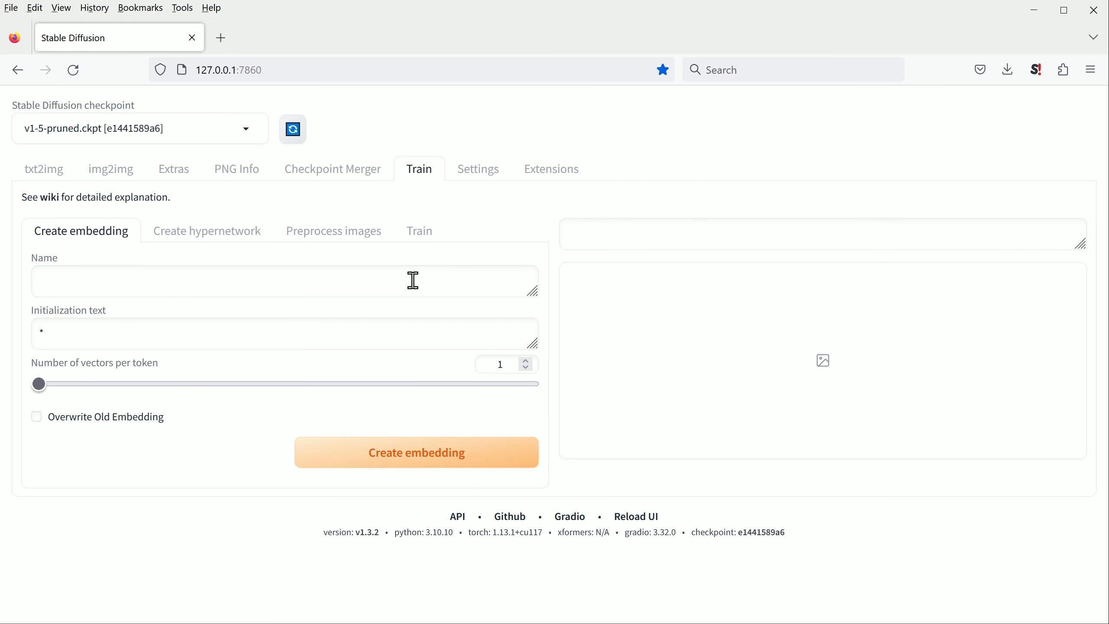
pyautogui.click(203, 285)
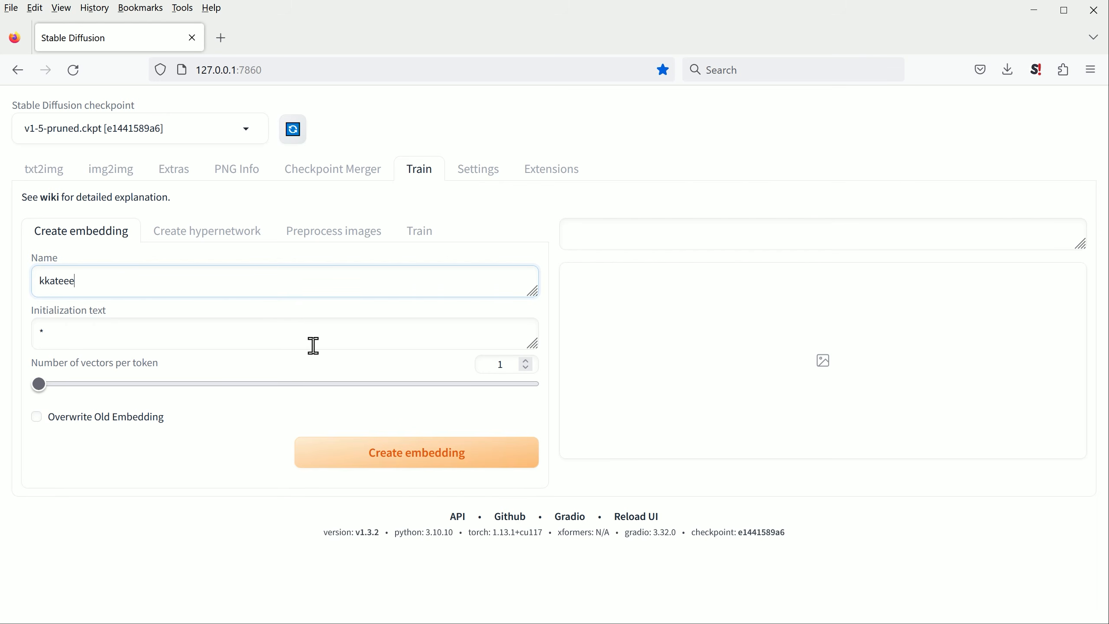
pyautogui.click(450, 463)
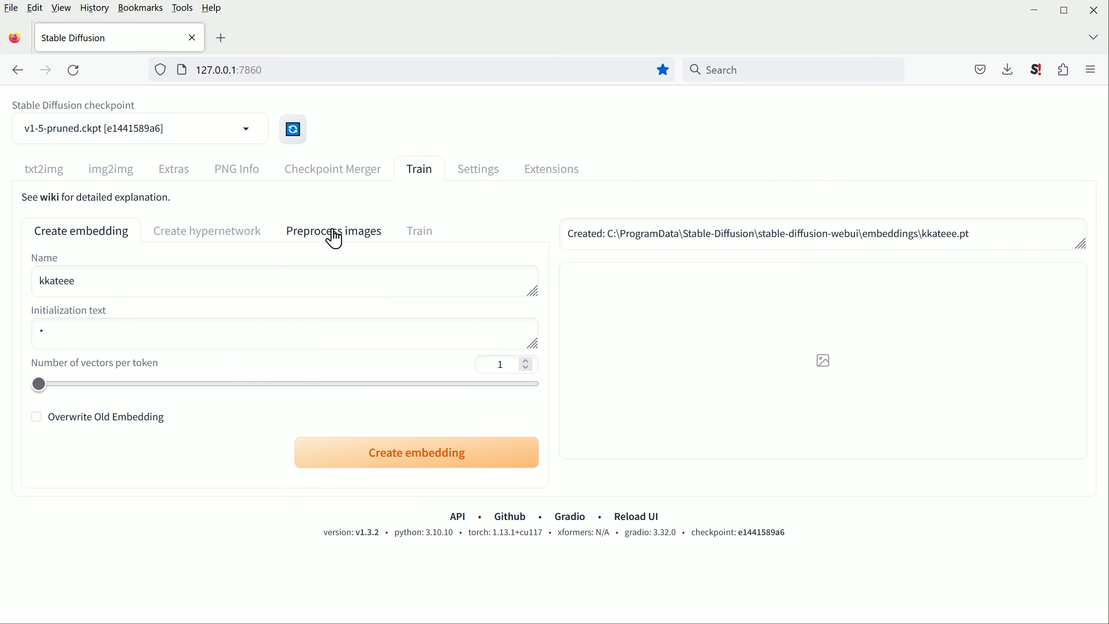
# Step: Set the source directory for image preprocessing to C:\Users\Media 3\Downloads\birme-512x512, copying the path from File Explorer
pyautogui.click(391, 239)
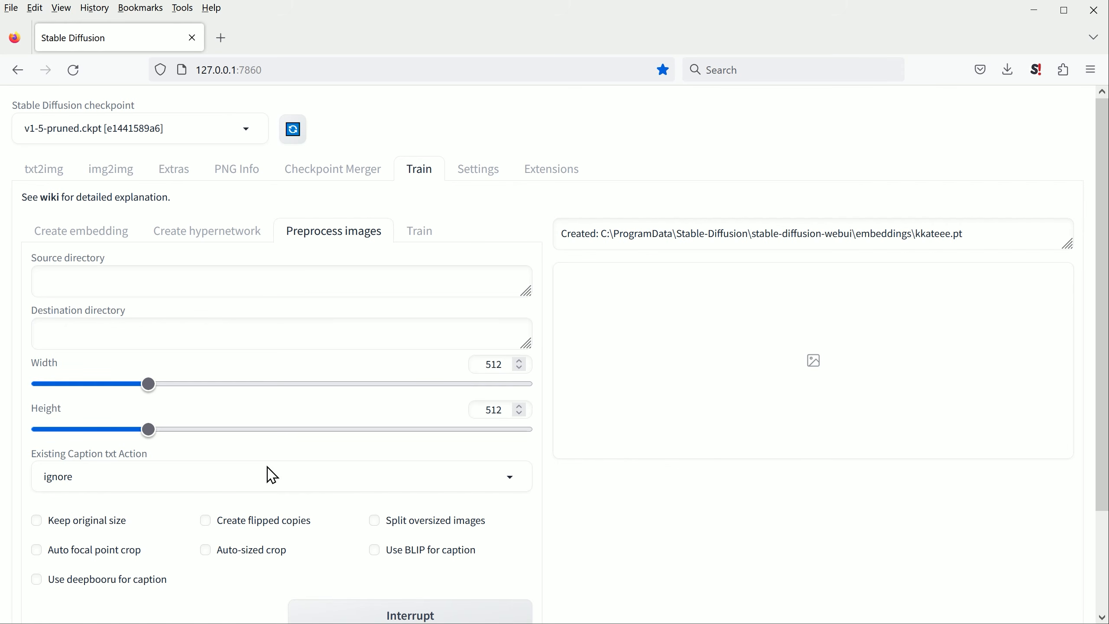
pyautogui.click(682, 623)
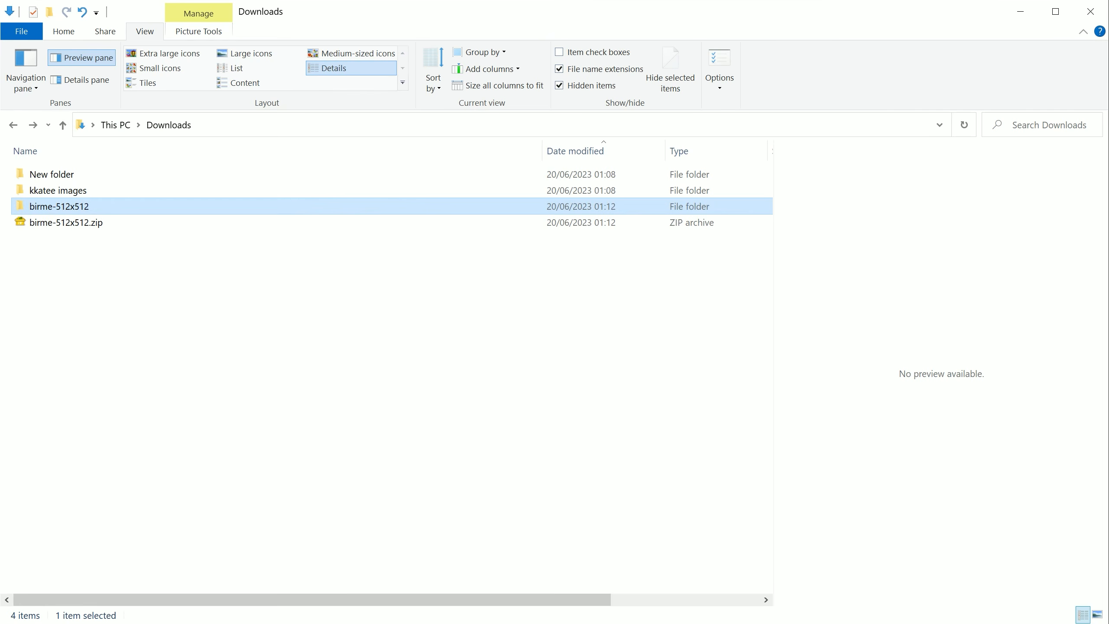
pyautogui.doubleClick(70, 209)
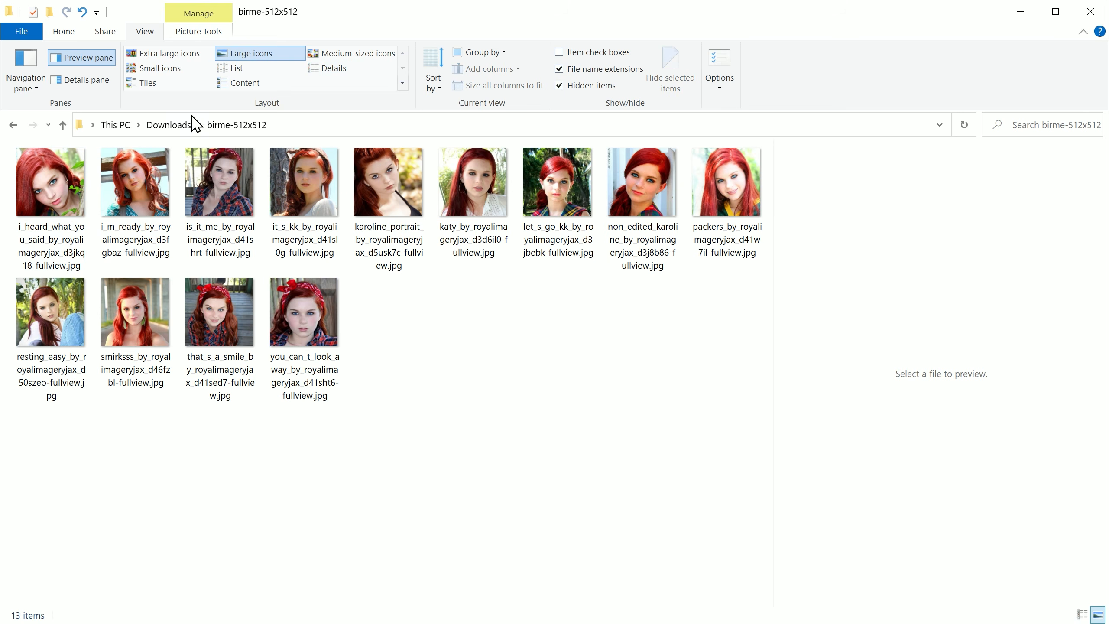
pyautogui.click(322, 126)
pyautogui.hotkey('ctrl', 'c')
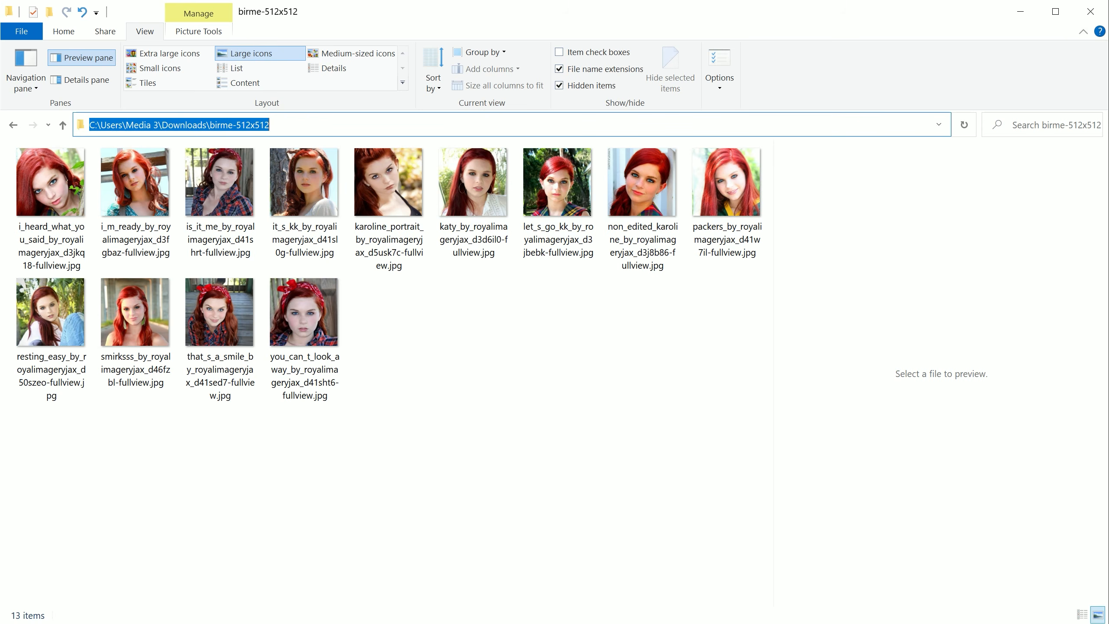
pyautogui.hotkey('alt', 'Tab')
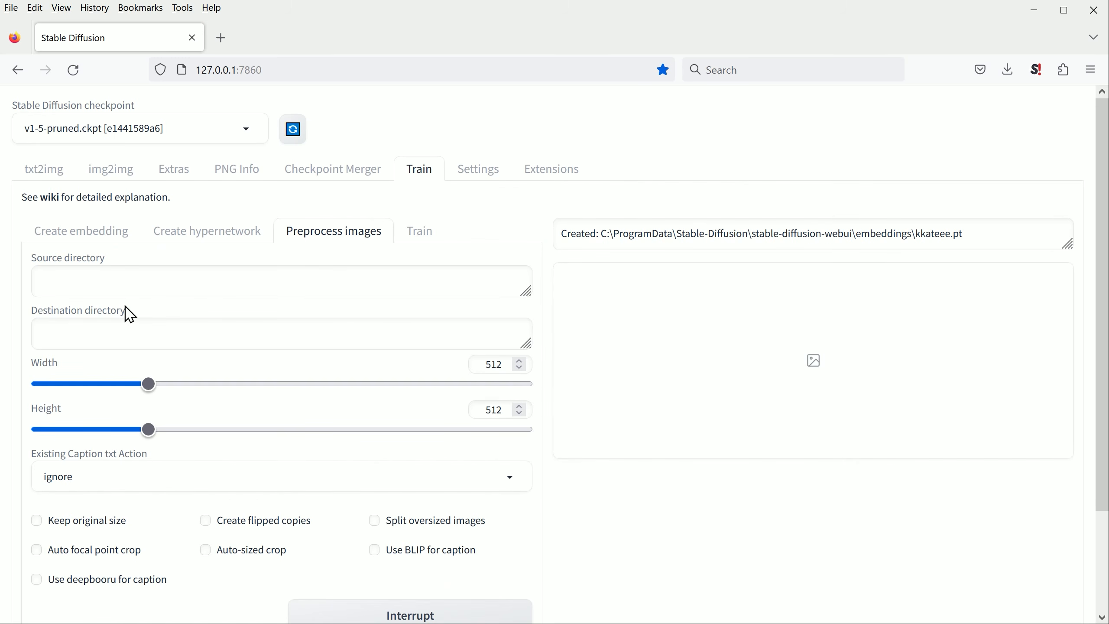
pyautogui.click(61, 288)
pyautogui.hotkey('ctrl', 'v')
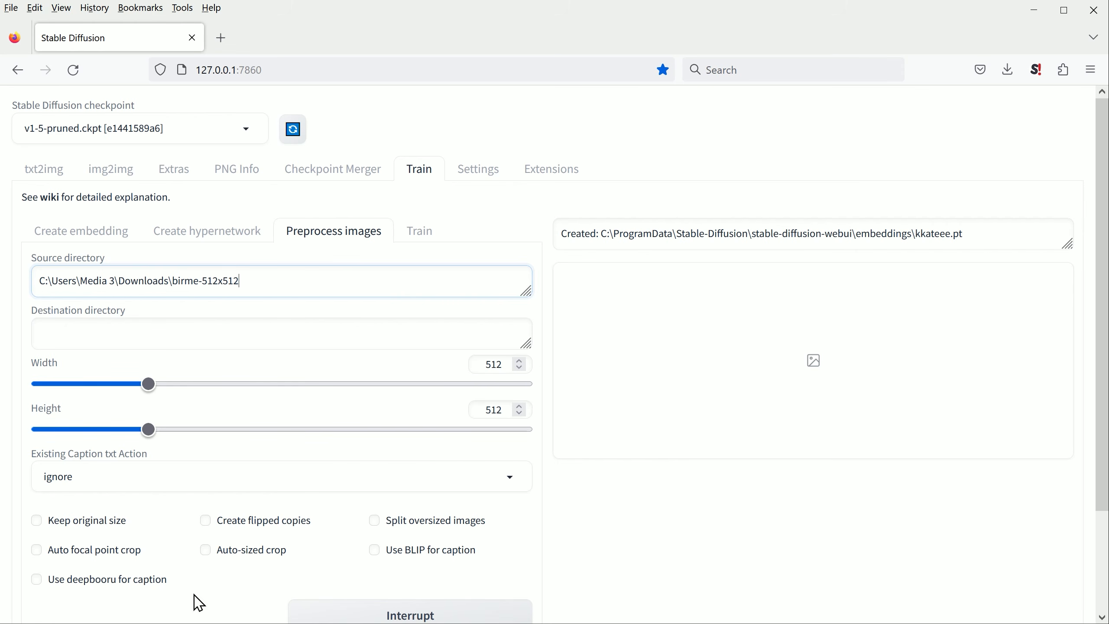
# Step: In File Explorer, create a new folder named Processed inside birme-512x512
pyautogui.hotkey('alt', 'Tab')
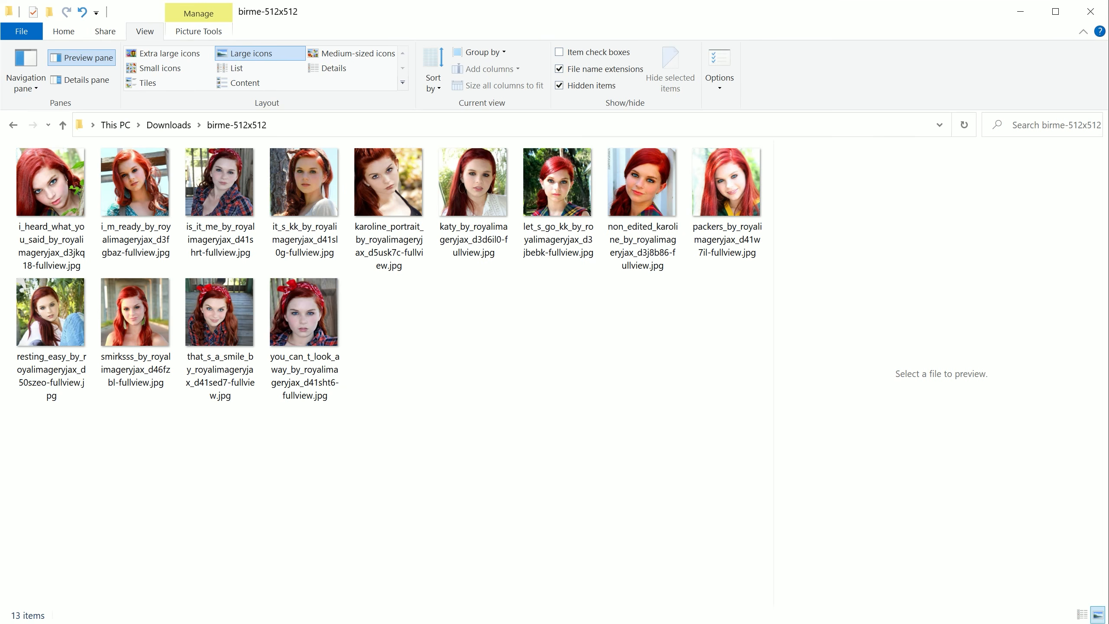
pyautogui.rightClick(401, 362)
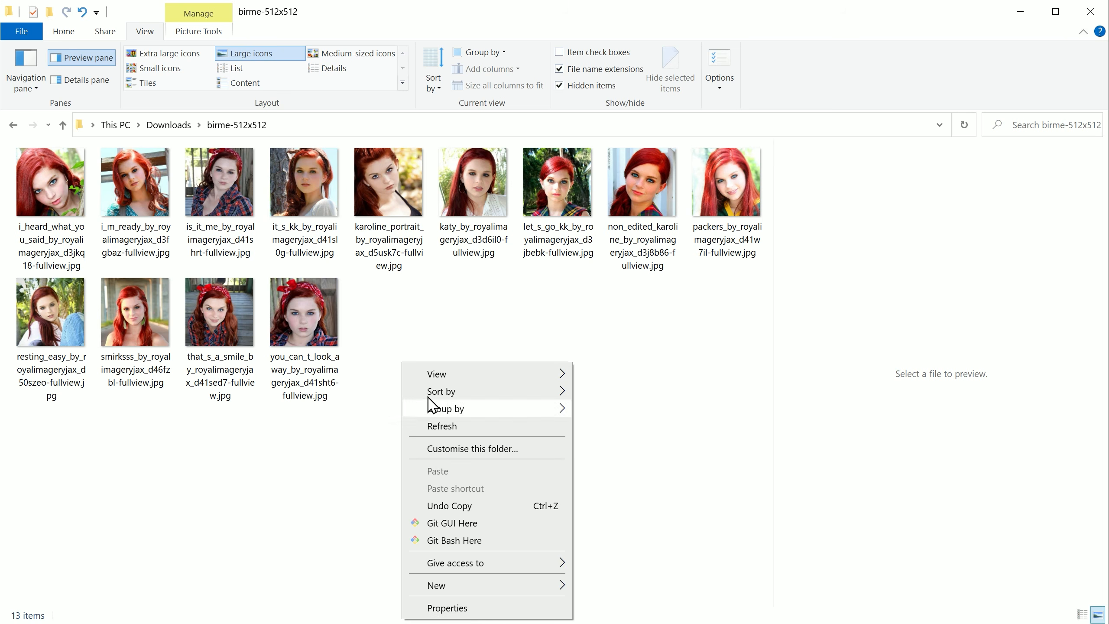
pyautogui.moveTo(480, 587)
pyautogui.click(616, 422)
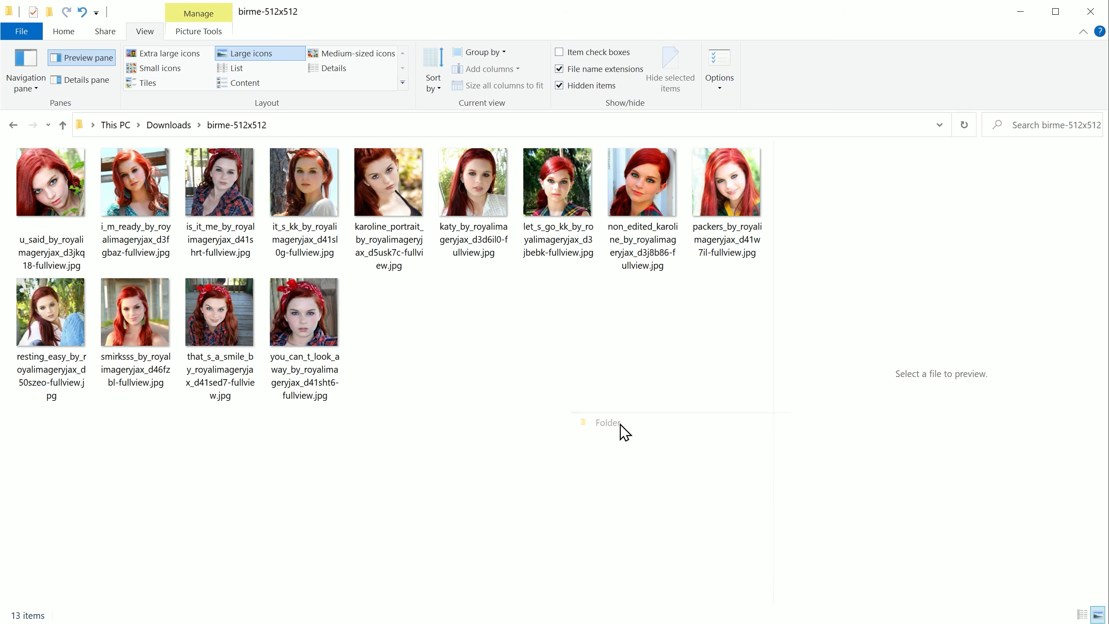
pyautogui.write('P')
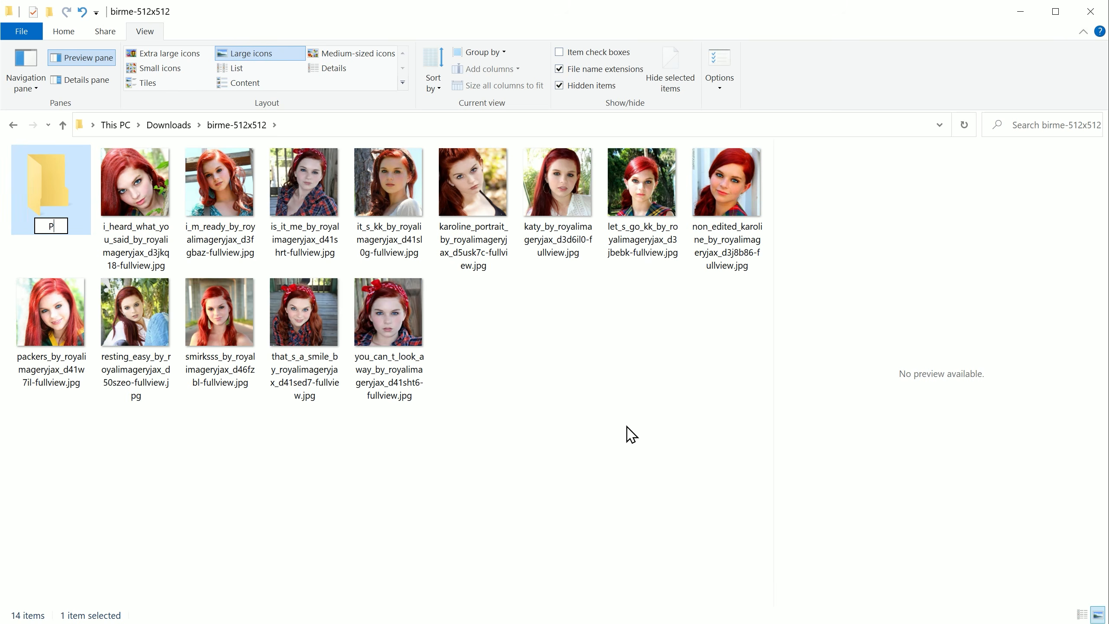
pyautogui.write('rocessed')
pyautogui.press('Return')
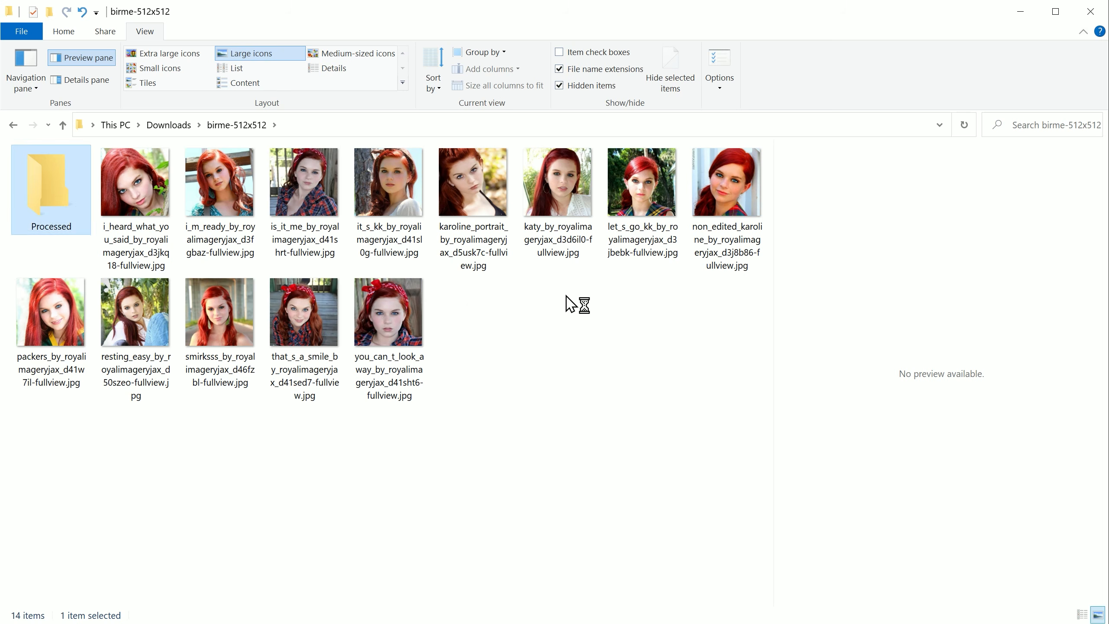
pyautogui.click(594, 315)
# Step: Set the preprocessing destination directory to C:\Users\Media 3\Downloads\birme-512x512\Processed, copying the path from the Processed folder in File Explorer
pyautogui.doubleClick(77, 209)
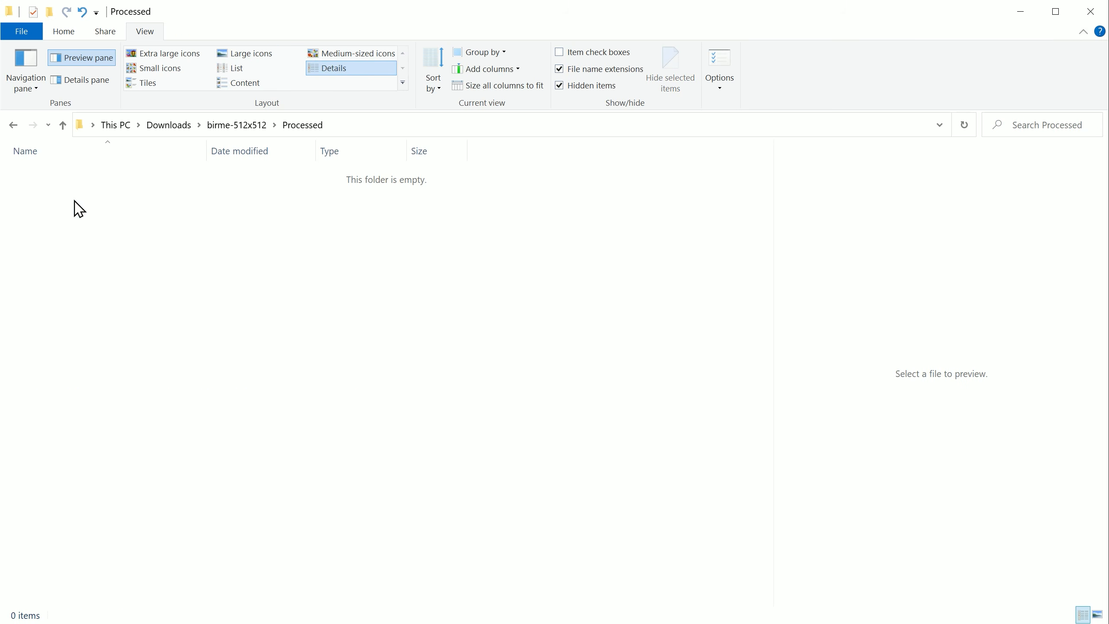
pyautogui.click(385, 123)
pyautogui.hotkey('ctrl', 'c')
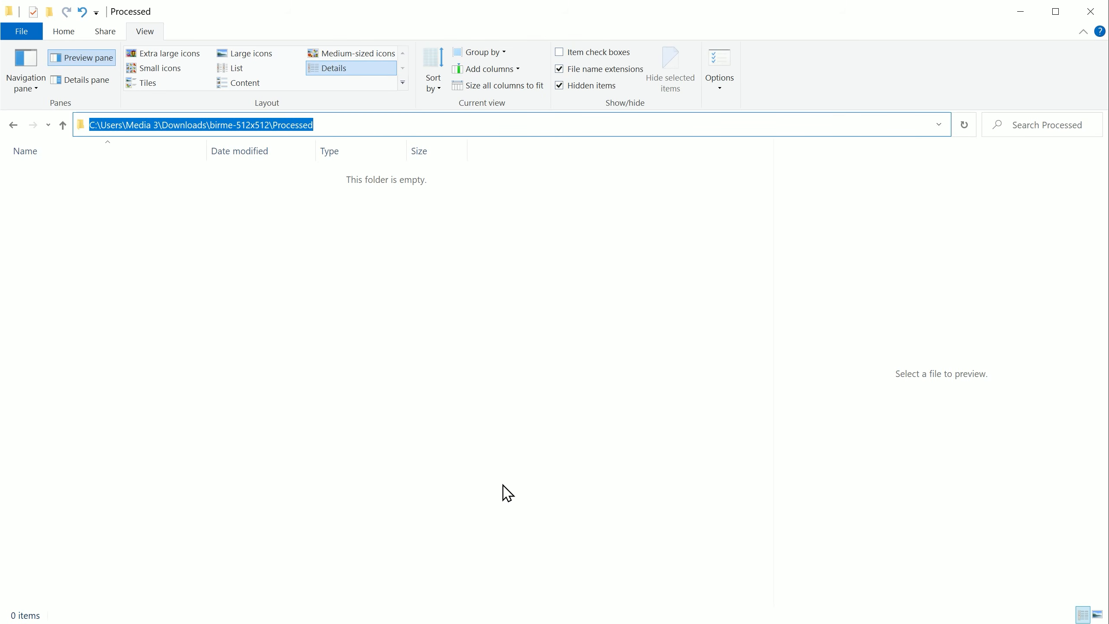
pyautogui.hotkey('alt', 'Tab')
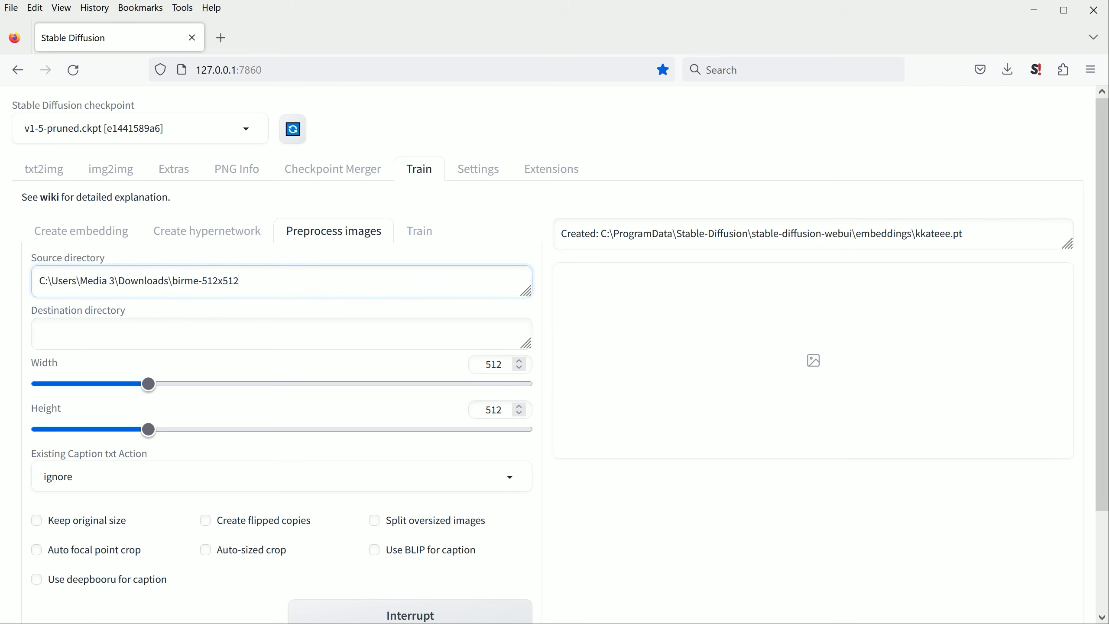
pyautogui.click(124, 338)
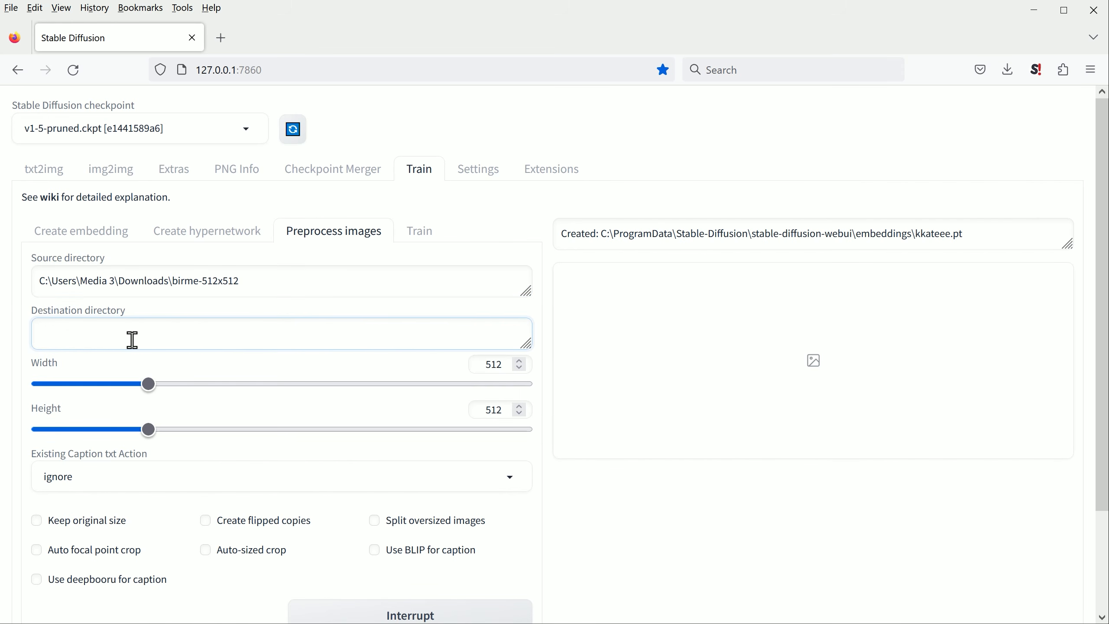
pyautogui.hotkey('ctrl', 'v')
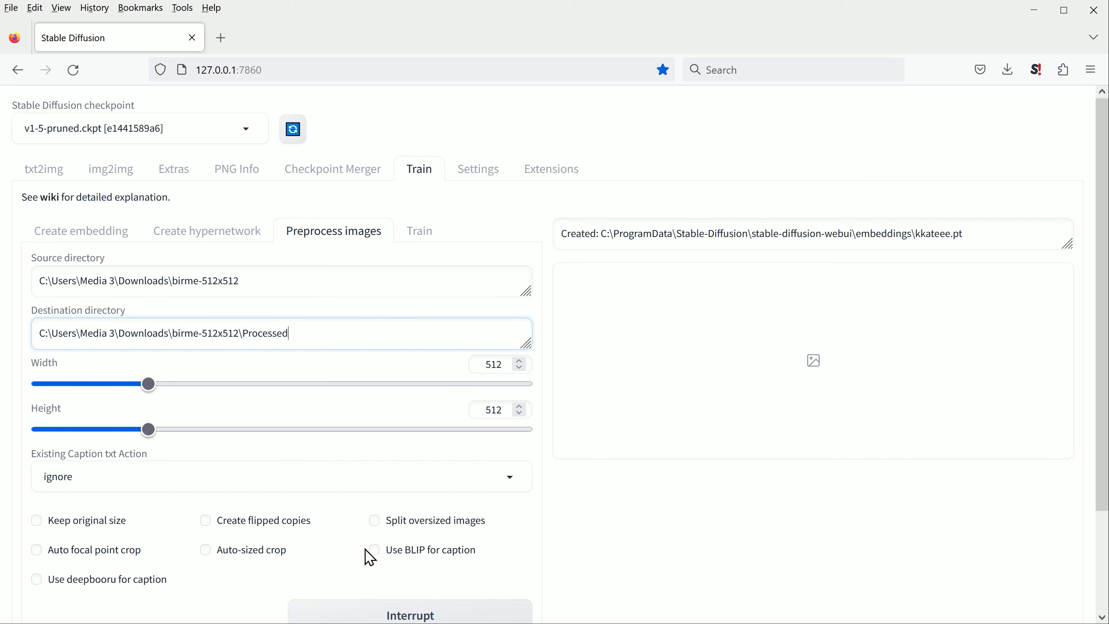
# Step: Enable BLIP captioning and run the preprocessing of the source images
pyautogui.click(377, 556)
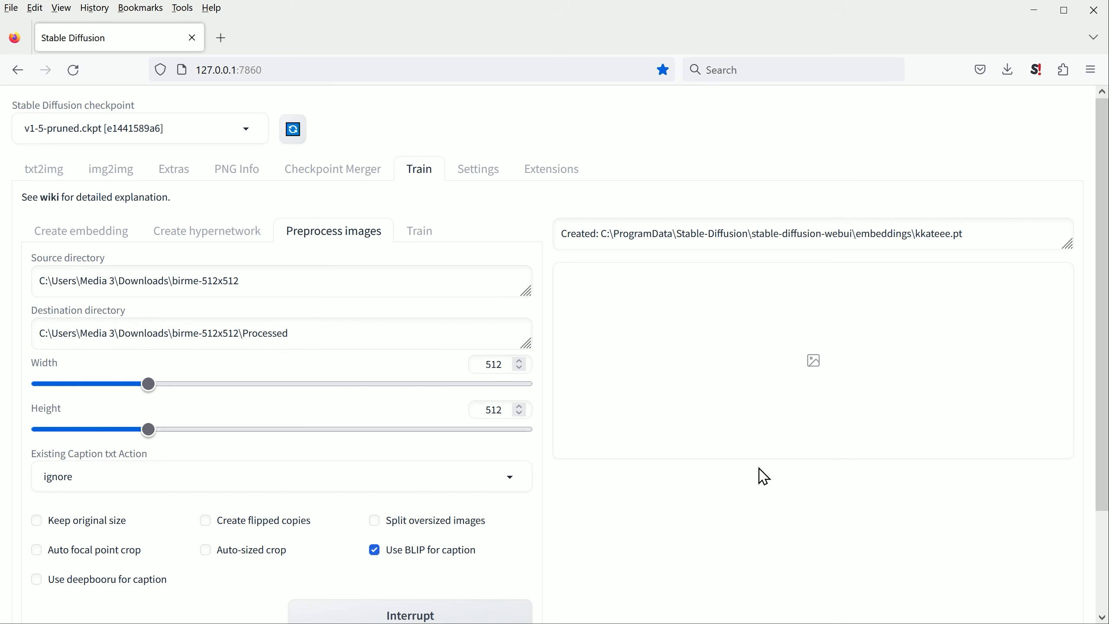
pyautogui.moveTo(1104, 371); pyautogui.dragTo(1102, 483)
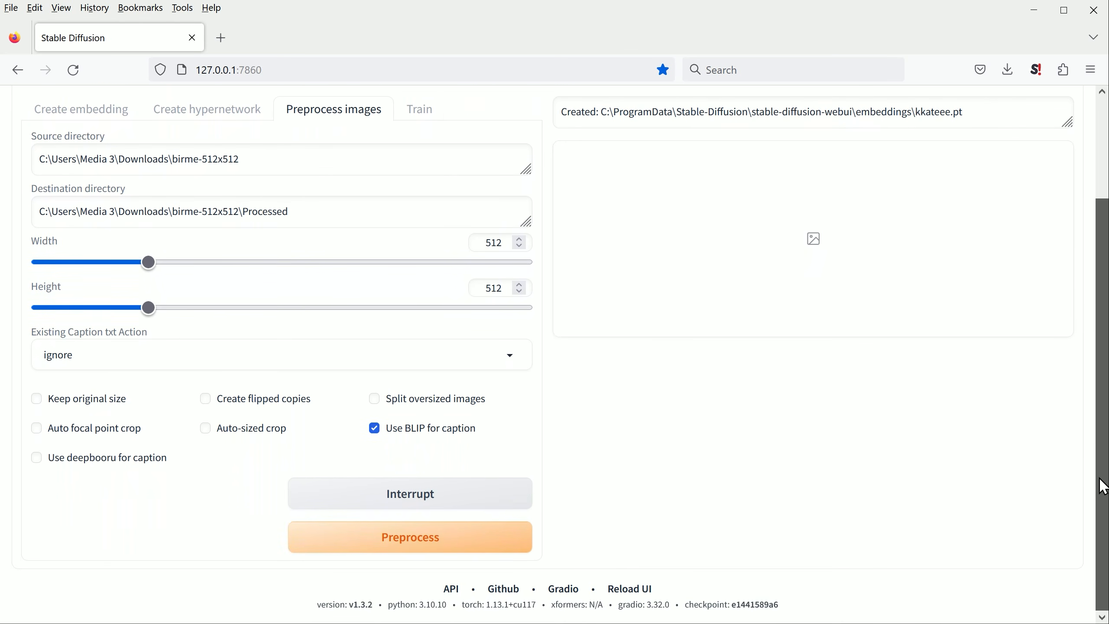
pyautogui.click(403, 556)
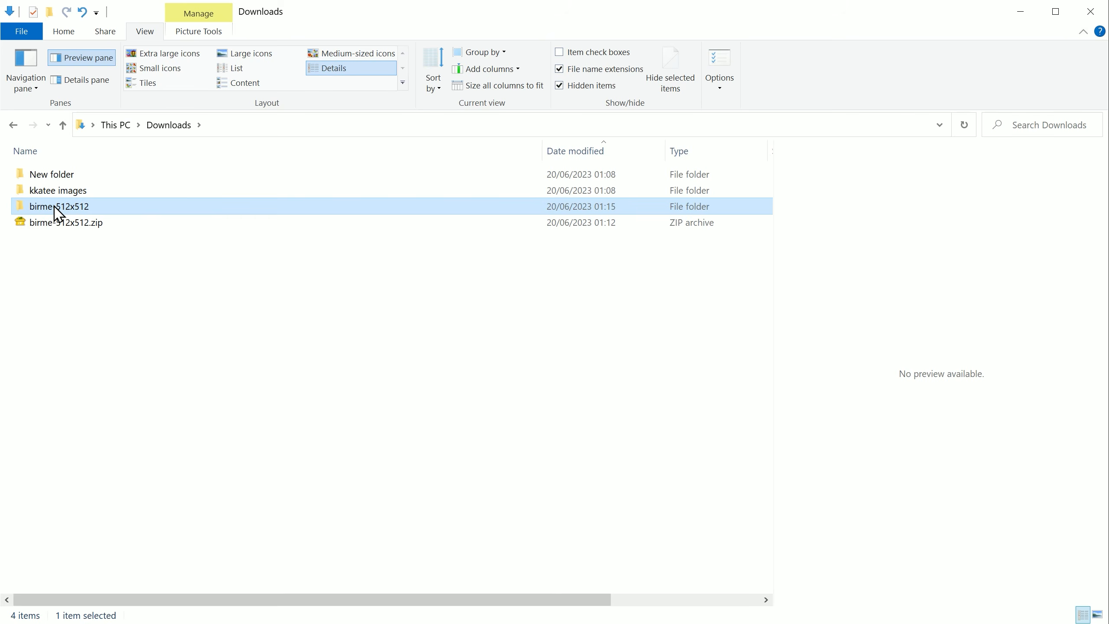
# Step: In File Explorer, open the 00000 caption text file from the Processed folder and delete "red hair wearing" from it
pyautogui.doubleClick(55, 212)
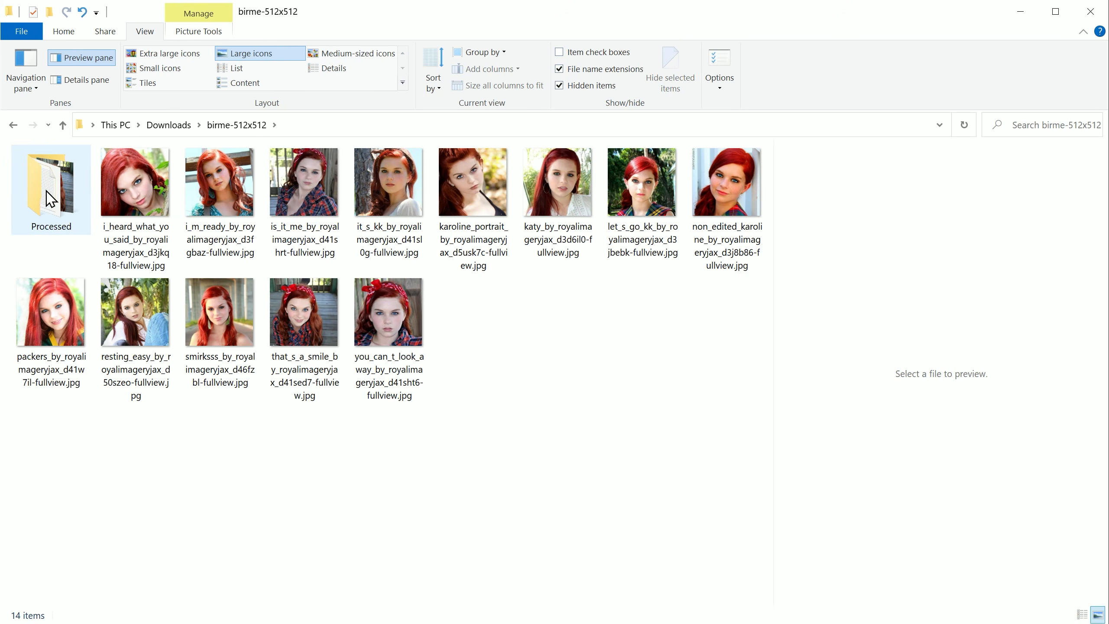
pyautogui.doubleClick(50, 199)
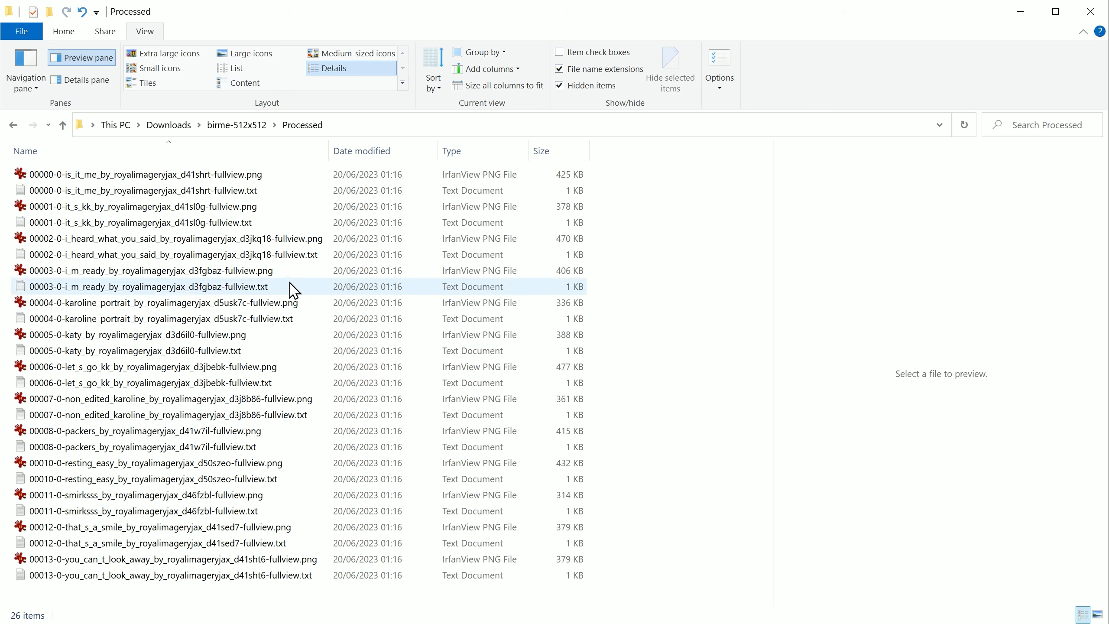
pyautogui.doubleClick(248, 192)
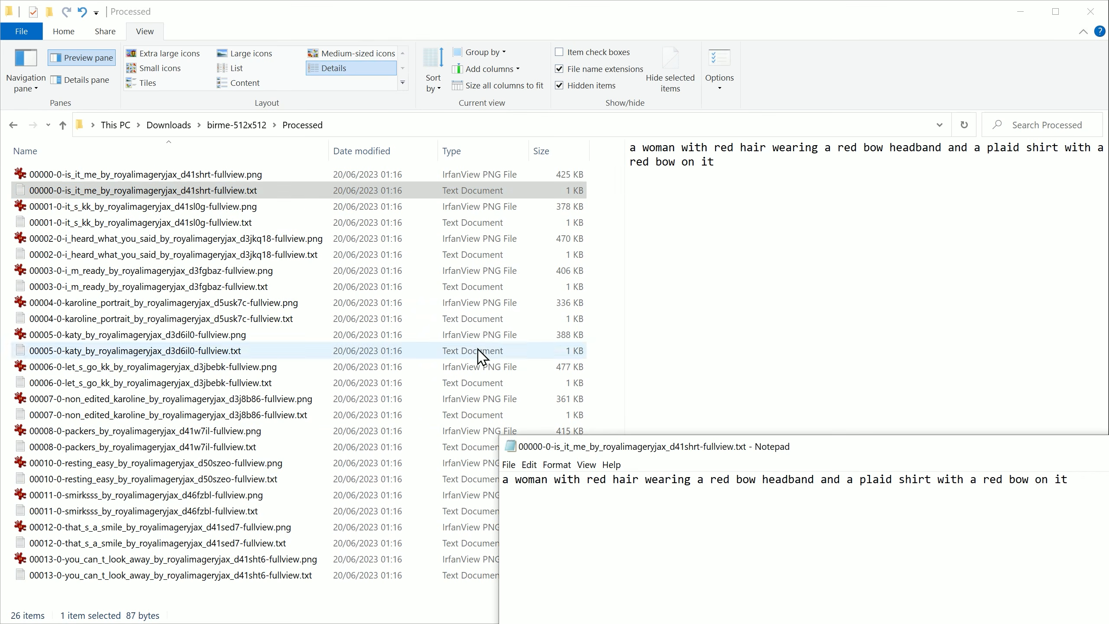
pyautogui.moveTo(667, 450); pyautogui.dragTo(617, 105)
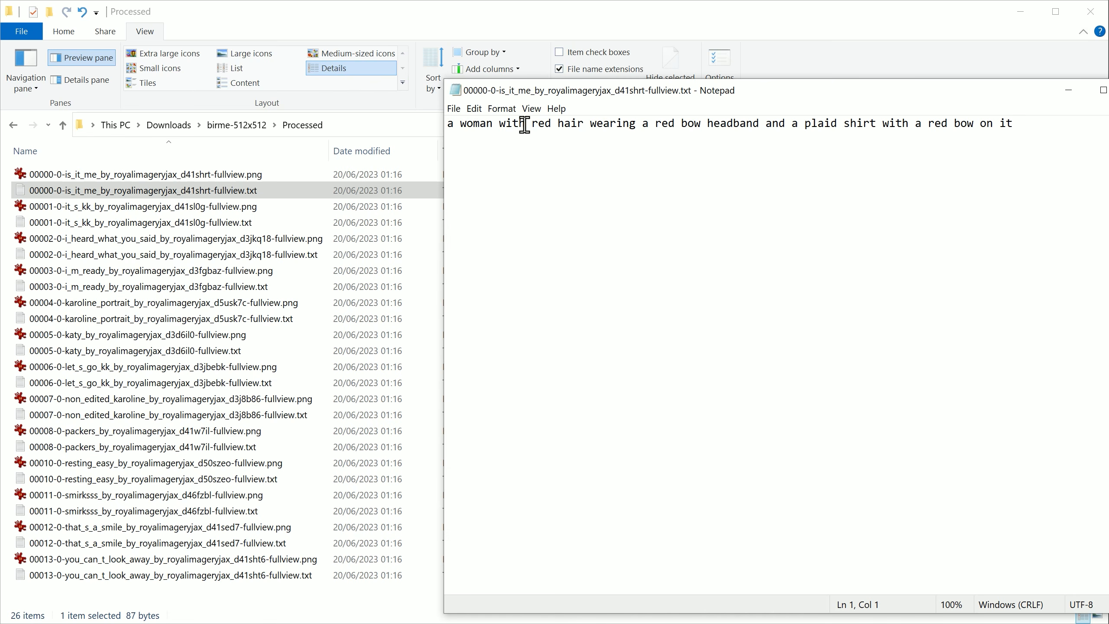
pyautogui.moveTo(531, 124); pyautogui.dragTo(636, 124)
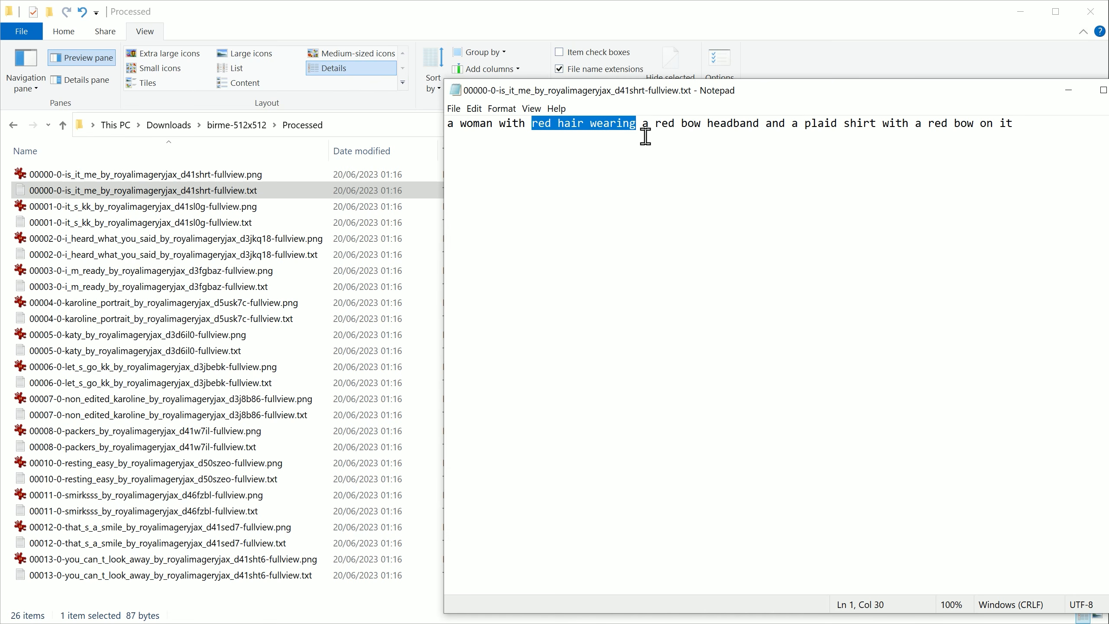
pyautogui.press('Delete')
pyautogui.press('Delete')
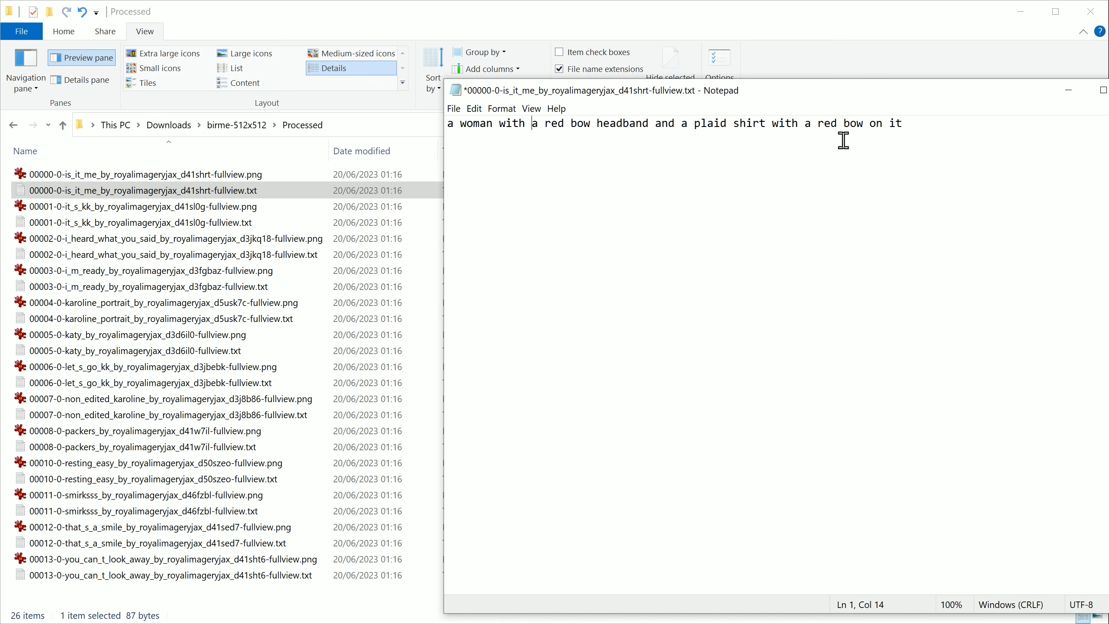
# Step: Compare the 00000 caption with its image, delete "with a red bow on it" from the end and save
pyautogui.click(75, 177)
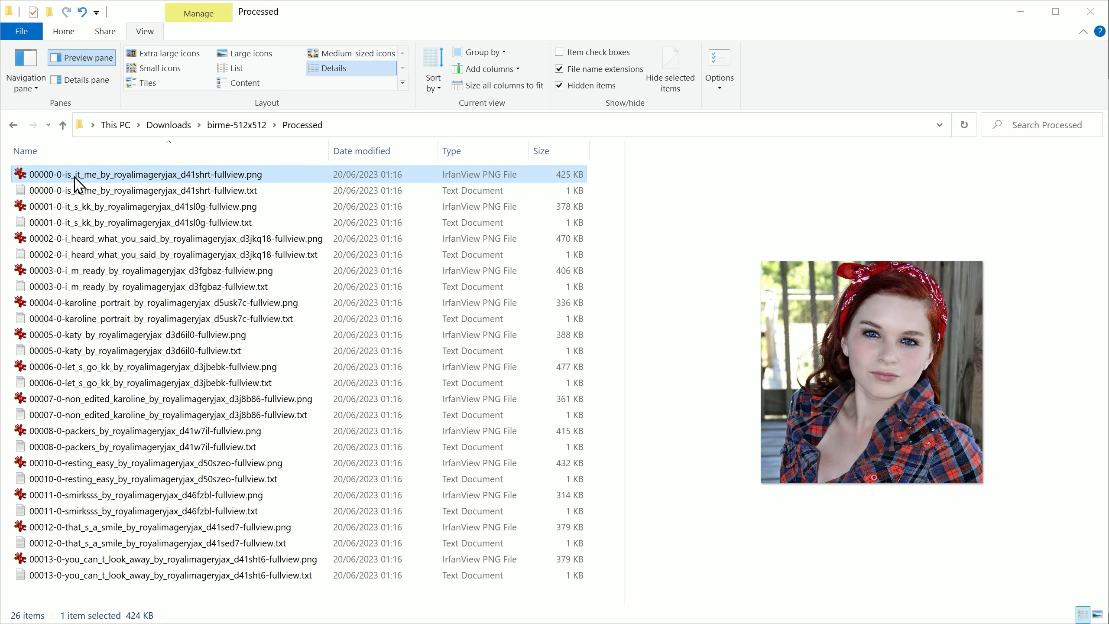
pyautogui.click(155, 190)
pyautogui.click(925, 202)
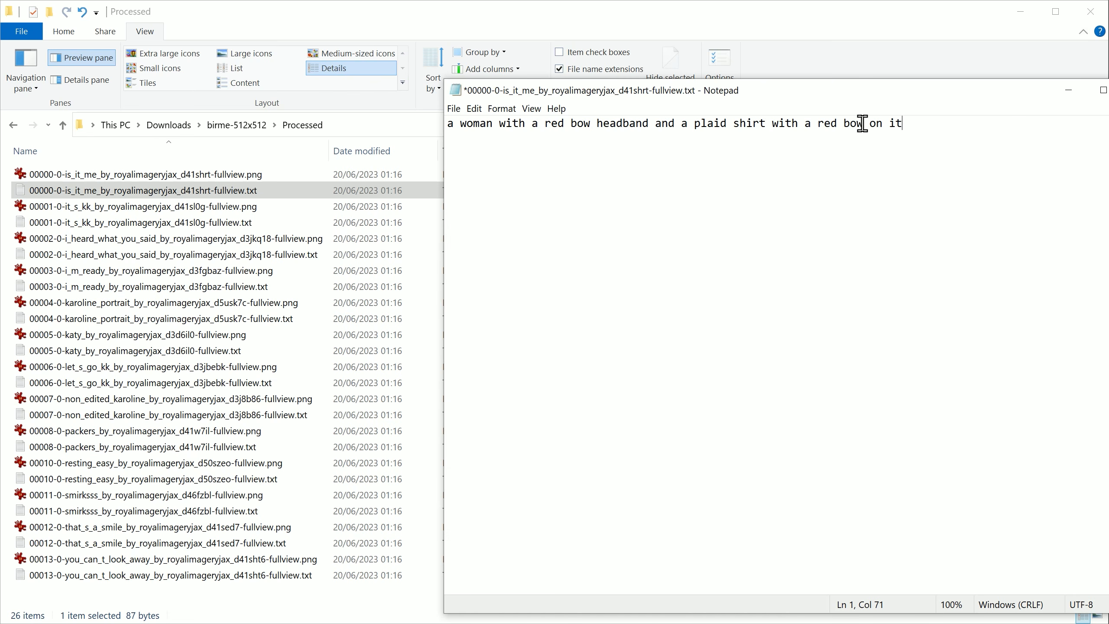
pyautogui.moveTo(912, 123); pyautogui.dragTo(762, 128)
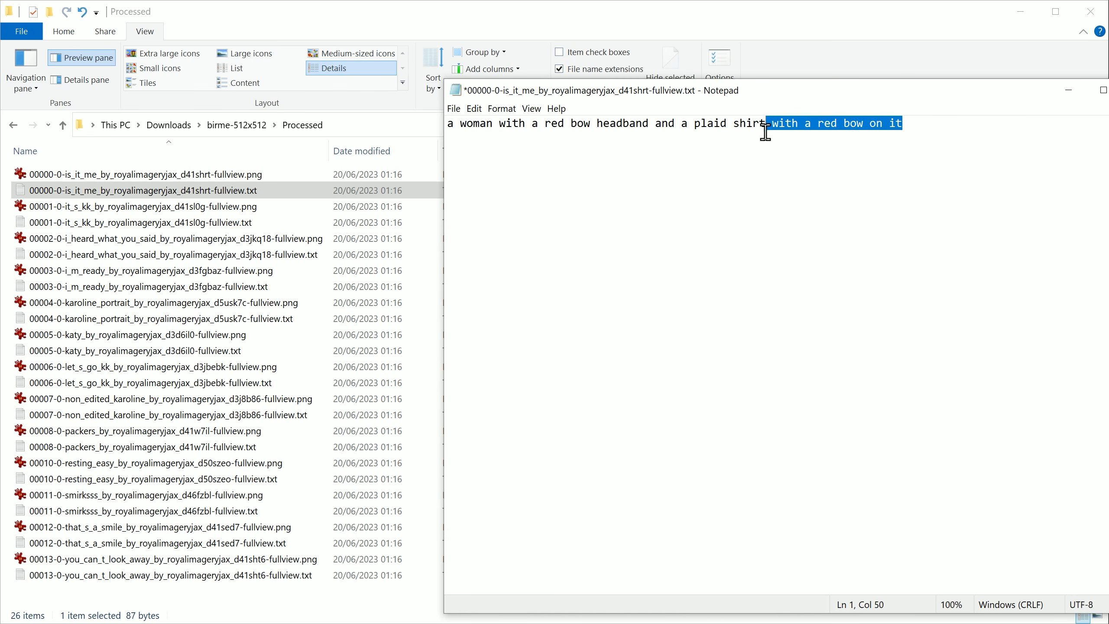
pyautogui.press('Delete')
pyautogui.hotkey('ctrl', 's')
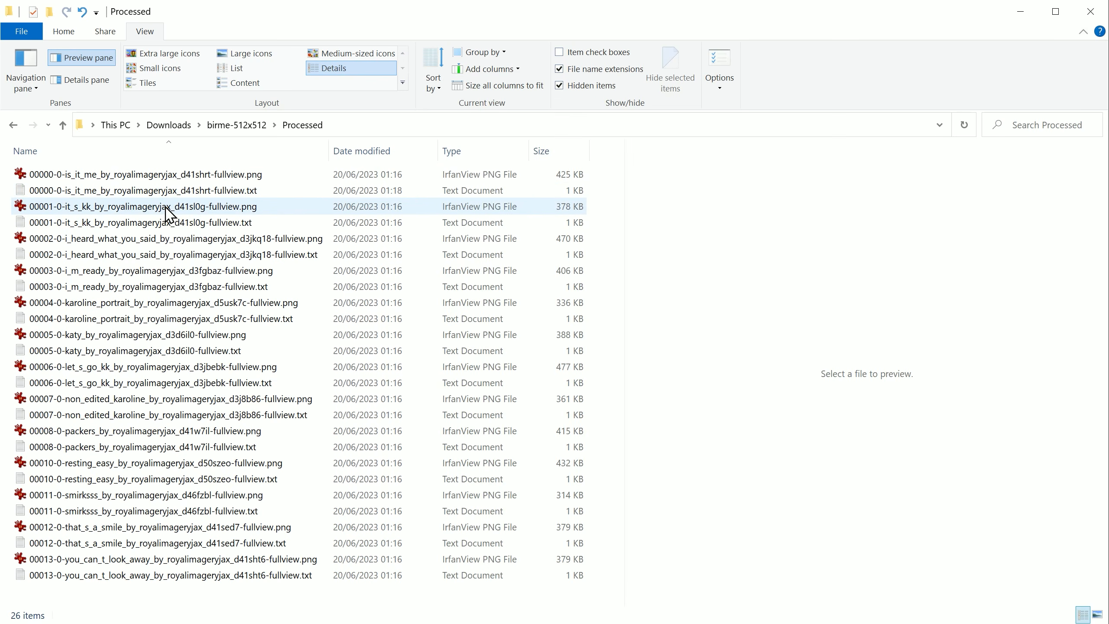
# Step: Open the 00001 caption beside its image and shorten its opening to "a woman with a white dress"
pyautogui.click(159, 211)
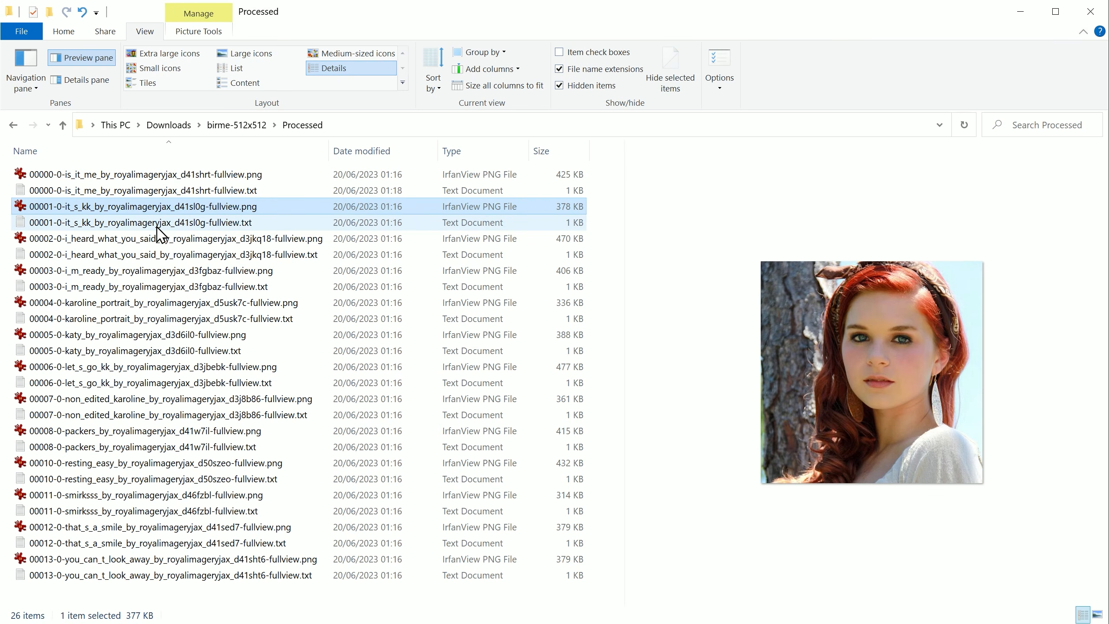
pyautogui.click(159, 223)
pyautogui.doubleClick(159, 223)
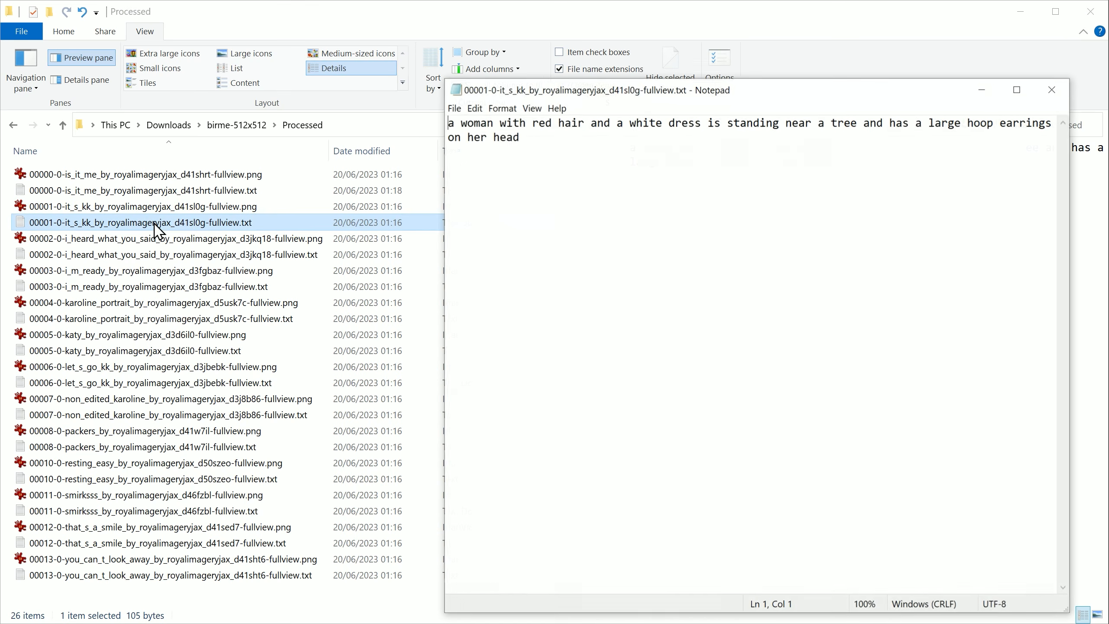
pyautogui.moveTo(585, 92); pyautogui.dragTo(239, 140)
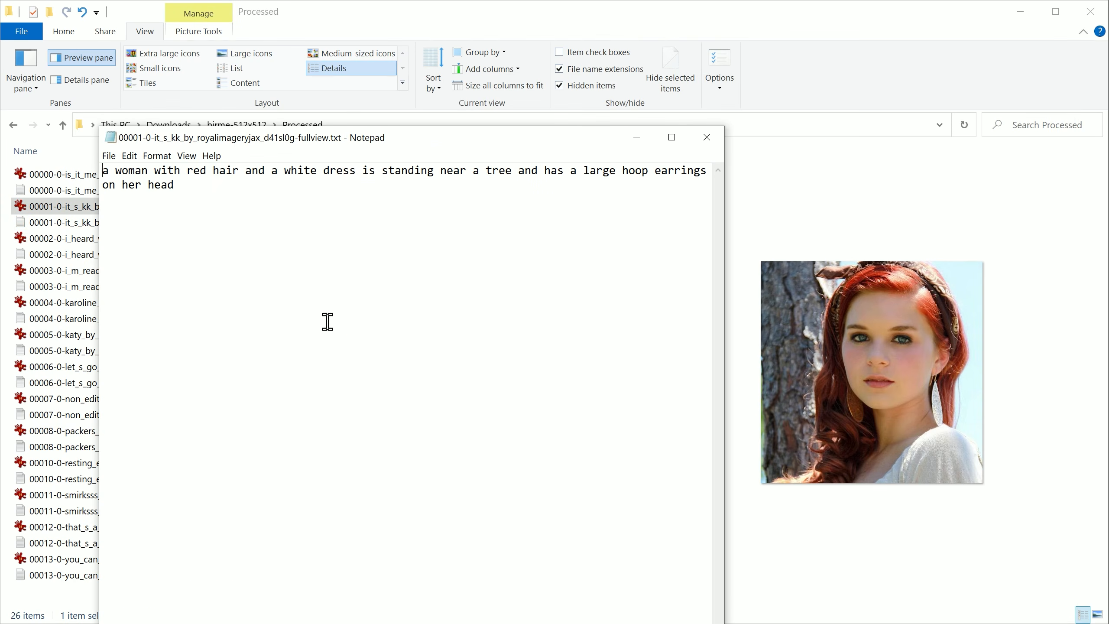
pyautogui.moveTo(180, 170); pyautogui.dragTo(266, 171)
pyautogui.press('BackSpace')
pyautogui.moveTo(702, 172)
pyautogui.mouseDown()
pyautogui.moveTo(616, 178)
pyautogui.moveTo(663, 193)
pyautogui.moveTo(705, 170)
pyautogui.mouseUp()
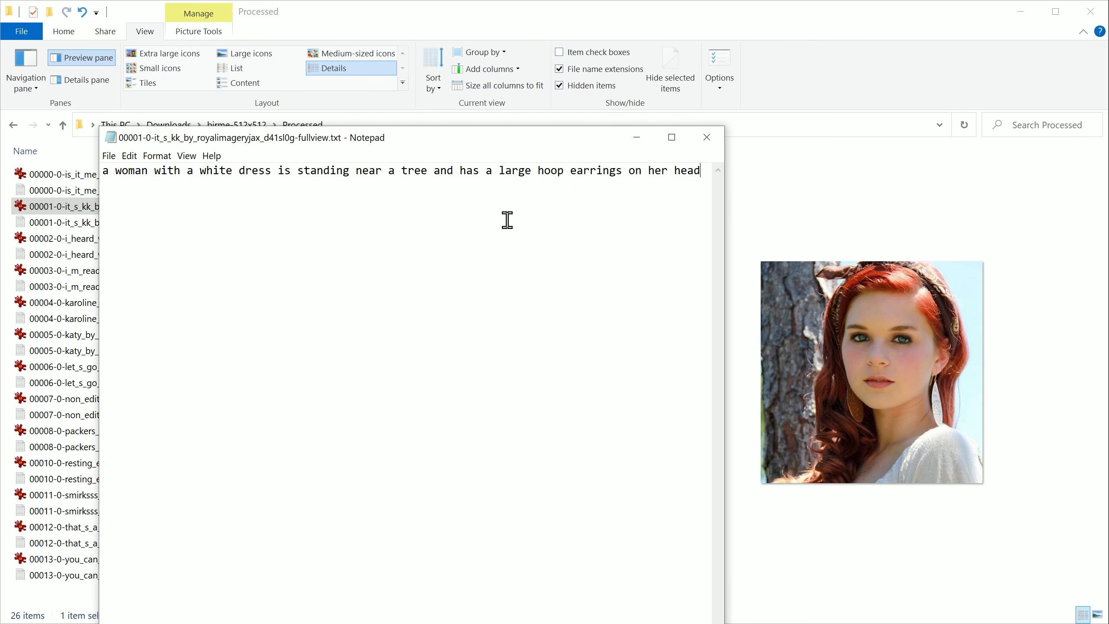
# Step: Remove the appearance phrase and the closing words from the 00002 caption, checking it against its image, and save
pyautogui.click(102, 240)
pyautogui.doubleClick(203, 255)
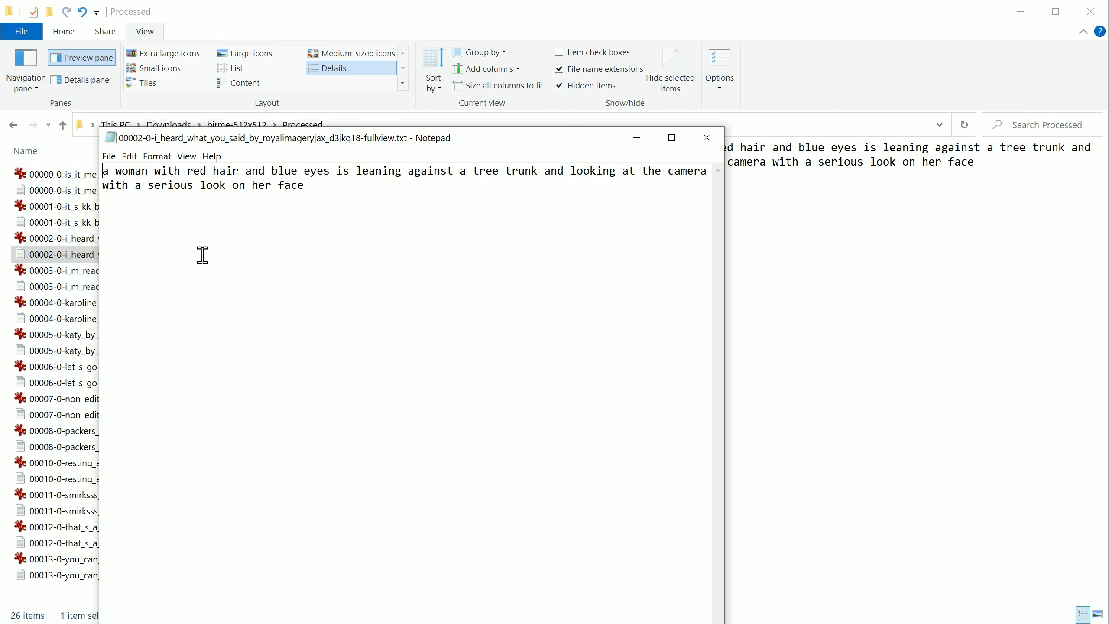
pyautogui.click(51, 245)
pyautogui.hotkey('alt', 'Tab')
pyautogui.moveTo(155, 170); pyautogui.dragTo(339, 171)
pyautogui.press('BackSpace')
pyautogui.click(400, 171)
pyautogui.moveTo(530, 173); pyautogui.dragTo(342, 191)
pyautogui.press('BackSpace')
pyautogui.hotkey('ctrl', 's')
pyautogui.hotkey('alt', 'Tab')
# Step: Remove the model's appearance phrase from the 00003 caption and close it with the change saved
pyautogui.doubleClick(72, 285)
pyautogui.click(70, 271)
pyautogui.moveTo(182, 171); pyautogui.dragTo(364, 171)
pyautogui.press('BackSpace')
pyautogui.hotkey('alt', 'F4')
pyautogui.click(540, 337)
# Step: Remove the model's appearance phrase from the 00004 caption, checking it against its image, and save on closing
pyautogui.doubleClick(89, 319)
pyautogui.click(72, 303)
pyautogui.hotkey('alt', 'Tab')
pyautogui.moveTo(155, 171); pyautogui.dragTo(329, 178)
pyautogui.press('BackSpace')
pyautogui.hotkey('alt', 'F4')
pyautogui.click(540, 338)
# Step: Open the 00005 caption beside its image, delete "with red hair and blue eyes" and save on closing
pyautogui.doubleClick(133, 351)
pyautogui.click(69, 334)
pyautogui.hotkey('alt', 'Tab')
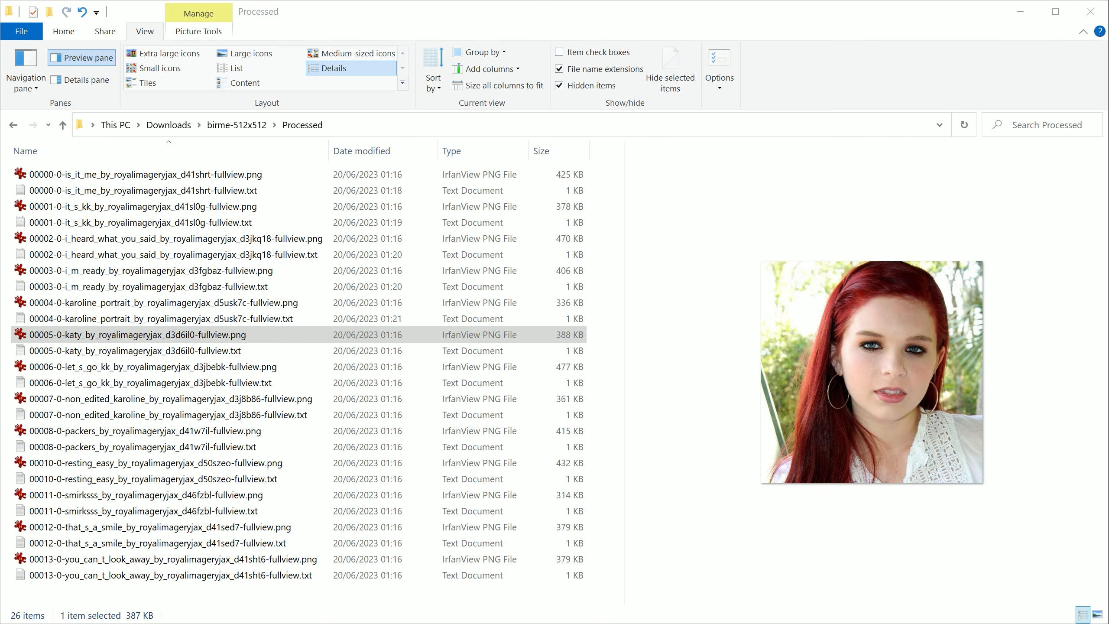
pyautogui.doubleClick(123, 350)
pyautogui.click(174, 334)
pyautogui.moveTo(338, 138); pyautogui.dragTo(366, 89)
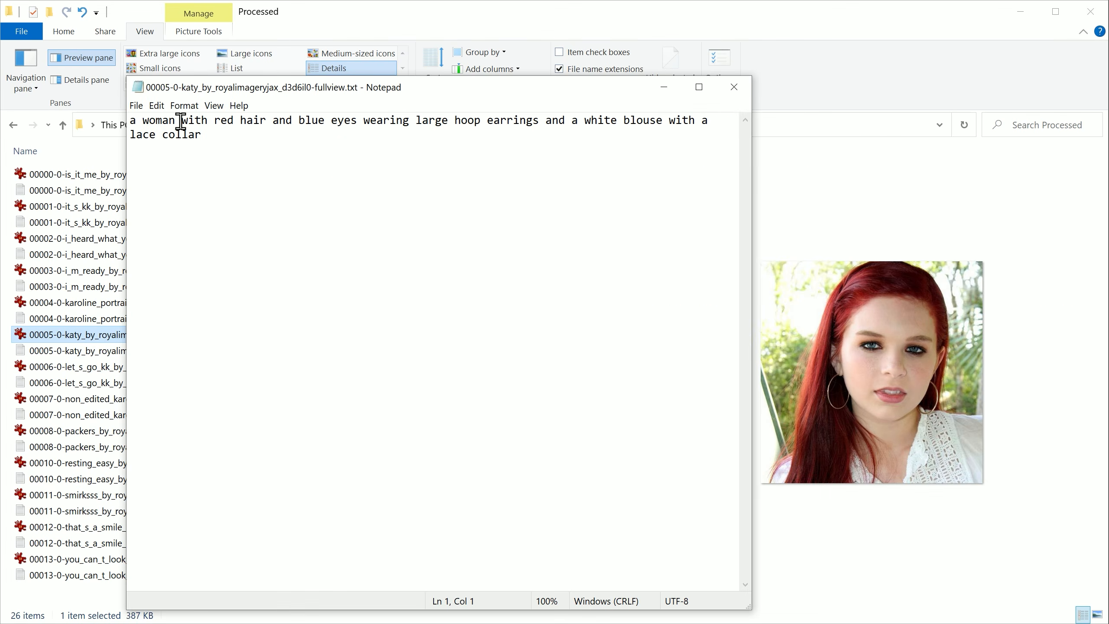
pyautogui.moveTo(180, 121); pyautogui.dragTo(362, 122)
pyautogui.press('BackSpace')
pyautogui.hotkey('alt', 'F4')
pyautogui.click(542, 339)
# Step: Delete "with red hair and blue eyes" from the 00006 caption, trim its ending, then save and close it
pyautogui.doubleClick(128, 383)
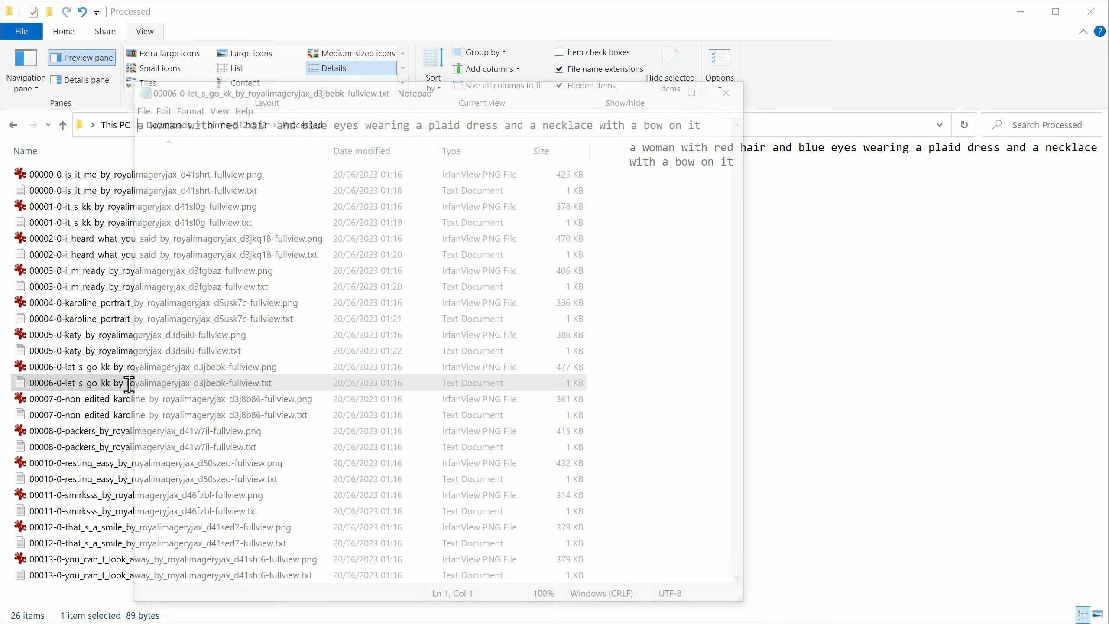
pyautogui.click(128, 367)
pyautogui.hotkey('alt', 'Tab')
pyautogui.moveTo(181, 118); pyautogui.dragTo(366, 144)
pyautogui.press('BackSpace')
pyautogui.click(531, 117)
pyautogui.press('BackSpace')
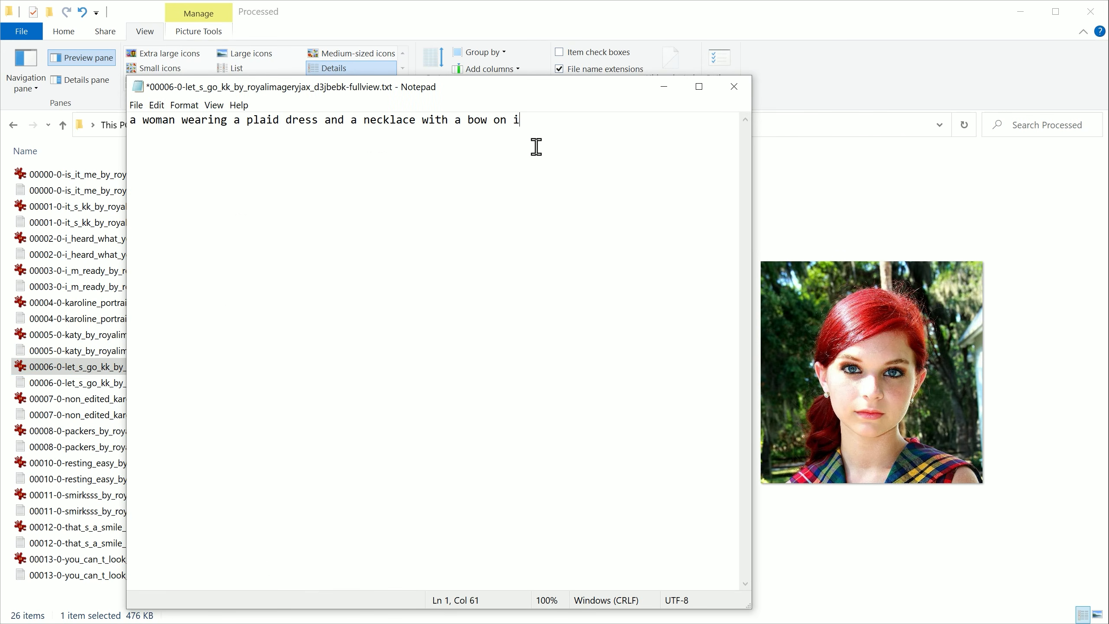
pyautogui.press('BackSpace')
pyautogui.press('BackSpace')
pyautogui.press('BackSpace')
pyautogui.press('BackSpace')
pyautogui.press('BackSpace')
pyautogui.press('BackSpace')
pyautogui.press('BackSpace')
pyautogui.press('BackSpace')
pyautogui.press('BackSpace')
pyautogui.press('BackSpace')
pyautogui.press('BackSpace')
pyautogui.press('BackSpace')
pyautogui.press('BackSpace')
pyautogui.press('BackSpace')
pyautogui.press('BackSpace')
pyautogui.press('BackSpace')
pyautogui.press('BackSpace')
pyautogui.press('BackSpace')
pyautogui.press('BackSpace')
pyautogui.press('BackSpace')
pyautogui.hotkey('ctrl', 's')
pyautogui.hotkey('alt', 'F4')
# Step: Remove the appearance phrase and the closing words from the 00007 caption, then save and close it
pyautogui.click(64, 399)
pyautogui.doubleClick(65, 414)
pyautogui.click(65, 399)
pyautogui.hotkey('alt', 'Tab')
pyautogui.moveTo(180, 119); pyautogui.dragTo(363, 121)
pyautogui.press('BackSpace')
pyautogui.moveTo(538, 120); pyautogui.dragTo(354, 123)
pyautogui.press('BackSpace')
pyautogui.hotkey('ctrl', 's')
pyautogui.hotkey('alt', 'F4')
# Step: Reduce the 00008 caption to "a girl is smiling for the camera", then save and close it
pyautogui.doubleClick(183, 447)
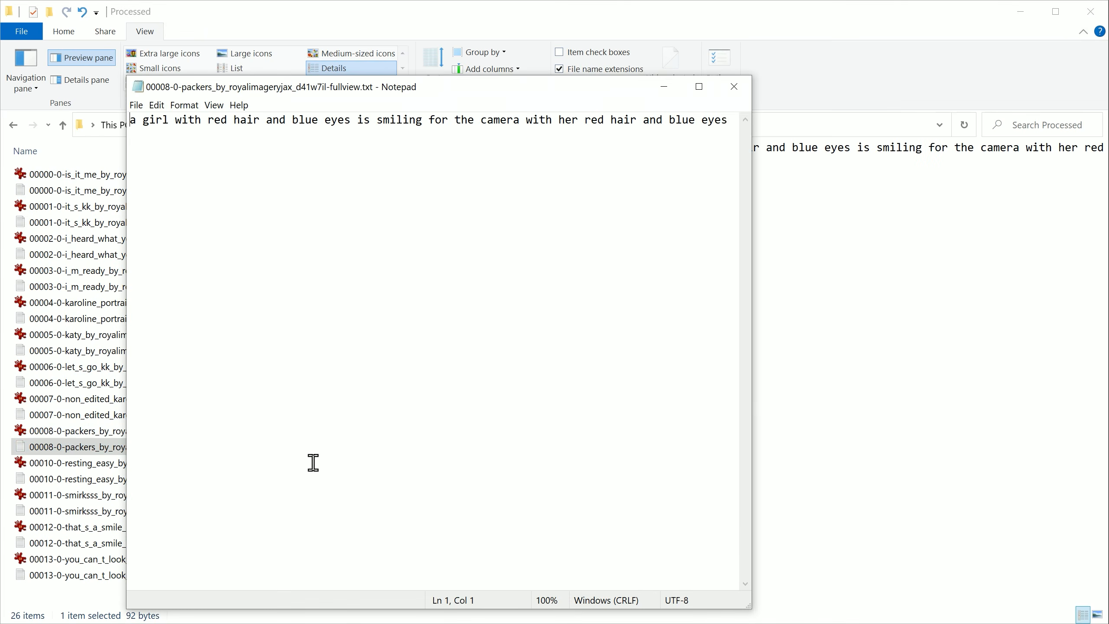
pyautogui.click(65, 430)
pyautogui.hotkey('alt', 'Tab')
pyautogui.moveTo(176, 120); pyautogui.dragTo(349, 123)
pyautogui.press('BackSpace')
pyautogui.moveTo(548, 121); pyautogui.dragTo(338, 120)
pyautogui.press('BackSpace')
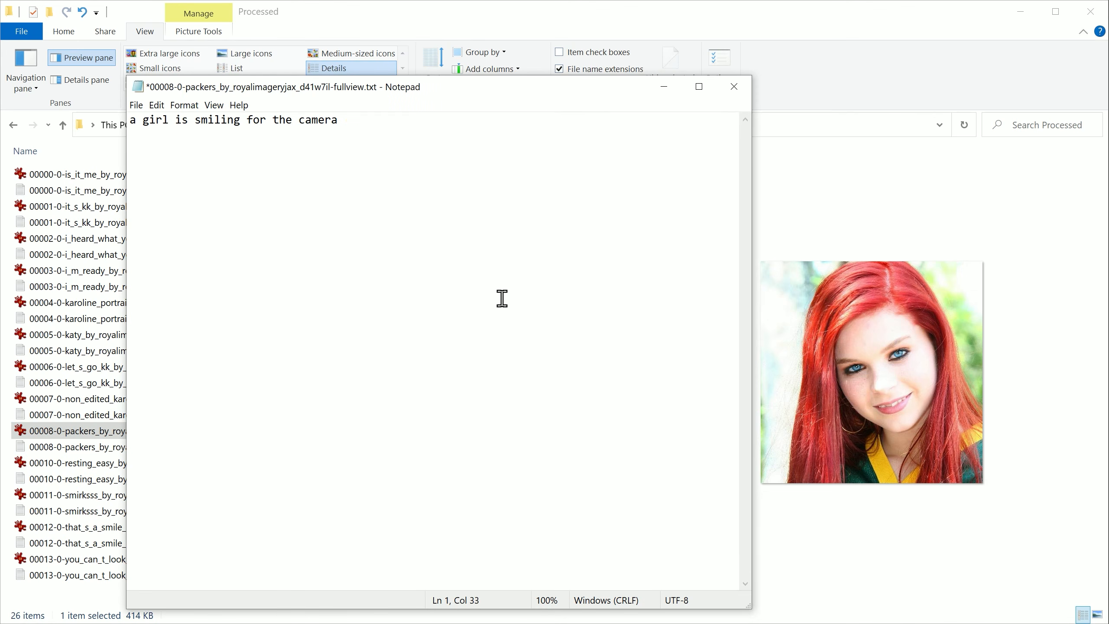
pyautogui.hotkey('ctrl', 's')
pyautogui.hotkey('alt', 'F4')
# Step: Remove the appearance phrase and a second short phrase from the 00010 caption, then save and close it
pyautogui.doubleClick(184, 479)
pyautogui.click(65, 462)
pyautogui.hotkey('alt', 'Tab')
pyautogui.moveTo(180, 119); pyautogui.dragTo(363, 124)
pyautogui.press('BackSpace')
pyautogui.moveTo(235, 123); pyautogui.dragTo(302, 131)
pyautogui.press('BackSpace')
pyautogui.hotkey('ctrl', 's')
pyautogui.click(734, 86)
# Step: Remove the model's appearance phrase from the 00011 caption while viewing its image, and save on closing
pyautogui.click(79, 495)
pyautogui.doubleClick(78, 511)
pyautogui.click(78, 495)
pyautogui.hotkey('alt', 'Tab')
pyautogui.moveTo(183, 120); pyautogui.dragTo(382, 122)
pyautogui.press('BackSpace')
pyautogui.click(734, 87)
pyautogui.click(540, 336)
# Step: Remove the model's appearance phrase from the 00012 caption while viewing its image, then save and close it
pyautogui.click(181, 527)
pyautogui.doubleClick(178, 544)
pyautogui.hotkey('alt', 'Tab')
pyautogui.click(178, 527)
pyautogui.hotkey('alt', 'Tab')
pyautogui.moveTo(175, 120); pyautogui.dragTo(277, 123)
pyautogui.press('BackSpace')
pyautogui.hotkey('ctrl', 's')
pyautogui.hotkey('alt', 'F4')
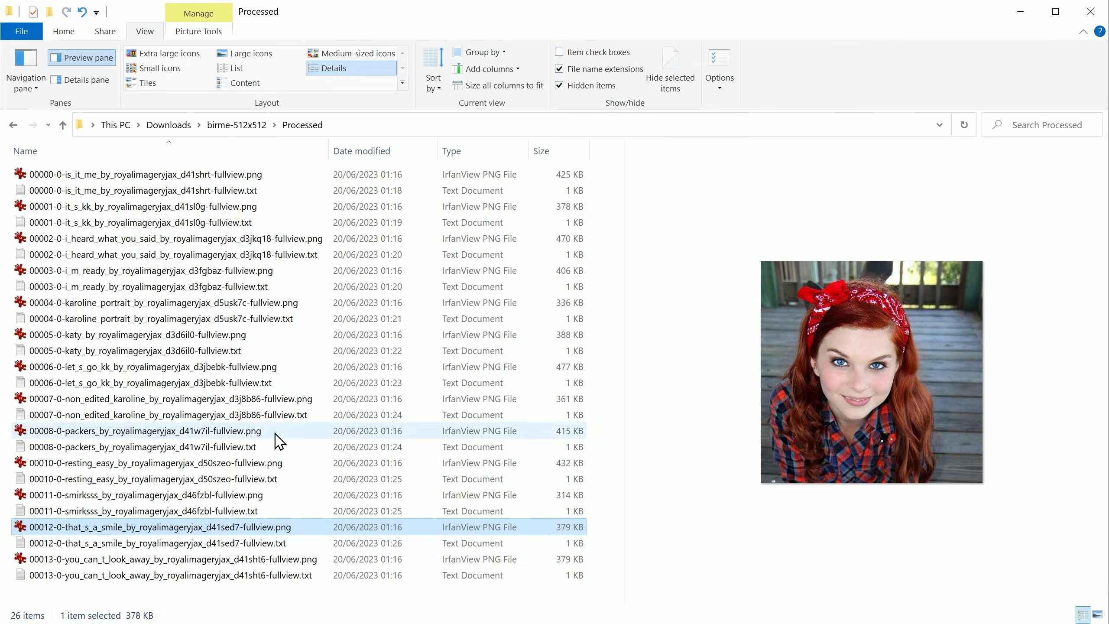
# Step: Remove the appearance phrase and the closing words from the 00013 caption while viewing its image
pyautogui.click(301, 559)
pyautogui.doubleClick(296, 575)
pyautogui.click(105, 559)
pyautogui.hotkey('alt', 'Tab')
pyautogui.moveTo(183, 121); pyautogui.dragTo(415, 120)
pyautogui.press('BackSpace')
pyautogui.press('BackSpace')
pyautogui.moveTo(487, 118); pyautogui.dragTo(702, 118)
pyautogui.press('BackSpace')
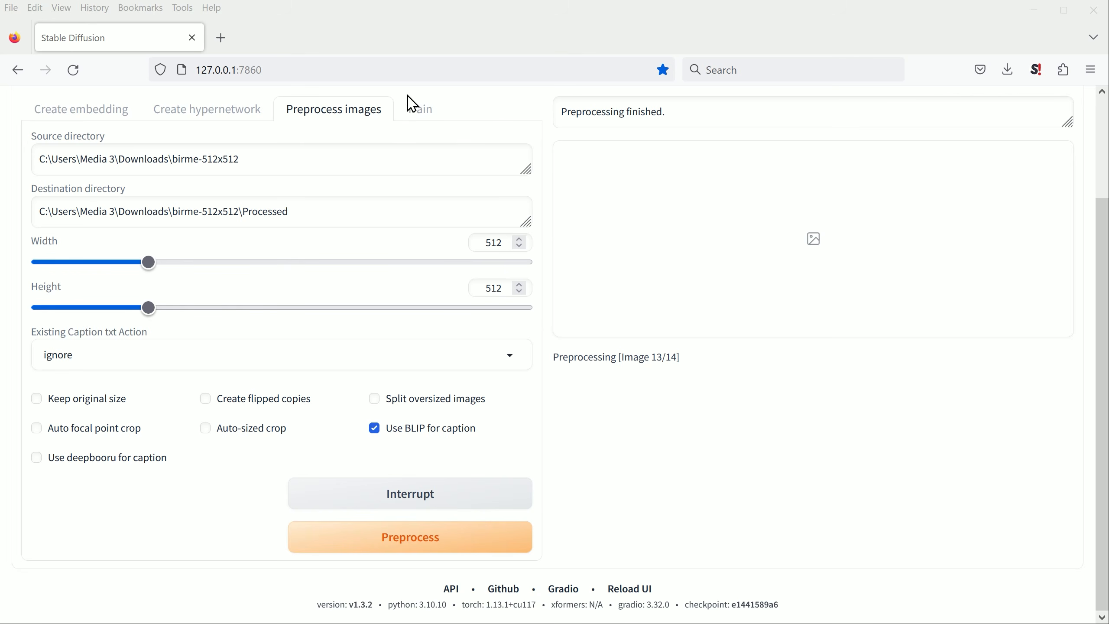
# Step: In the Stable Diffusion web UI, choose kkateee as the embedding to train
pyautogui.click(433, 120)
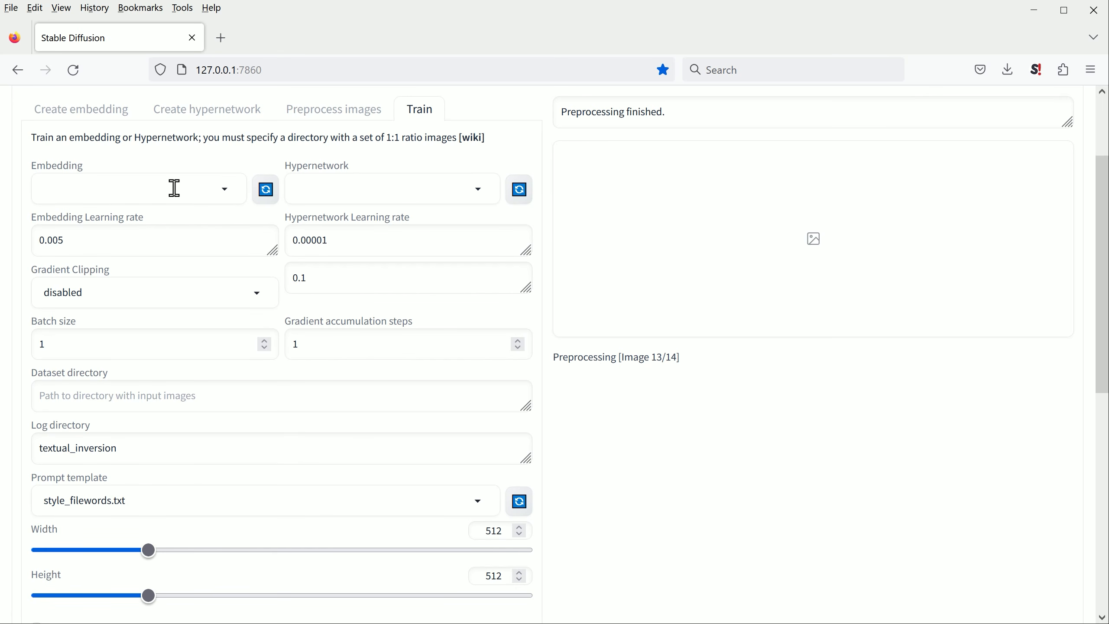
pyautogui.click(228, 198)
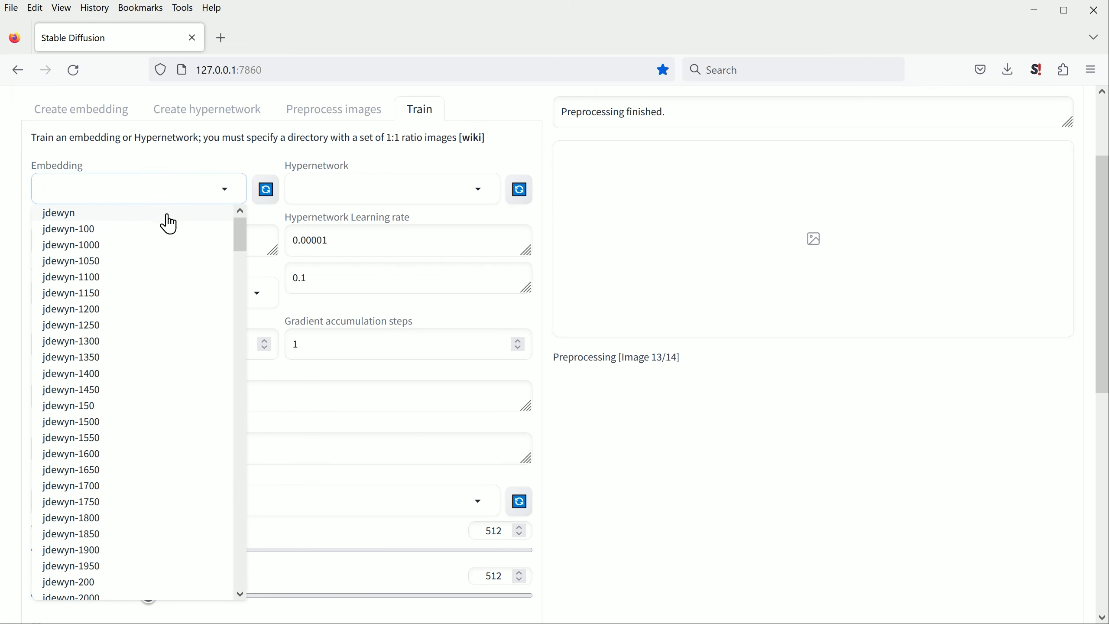
pyautogui.moveTo(248, 241); pyautogui.dragTo(249, 607)
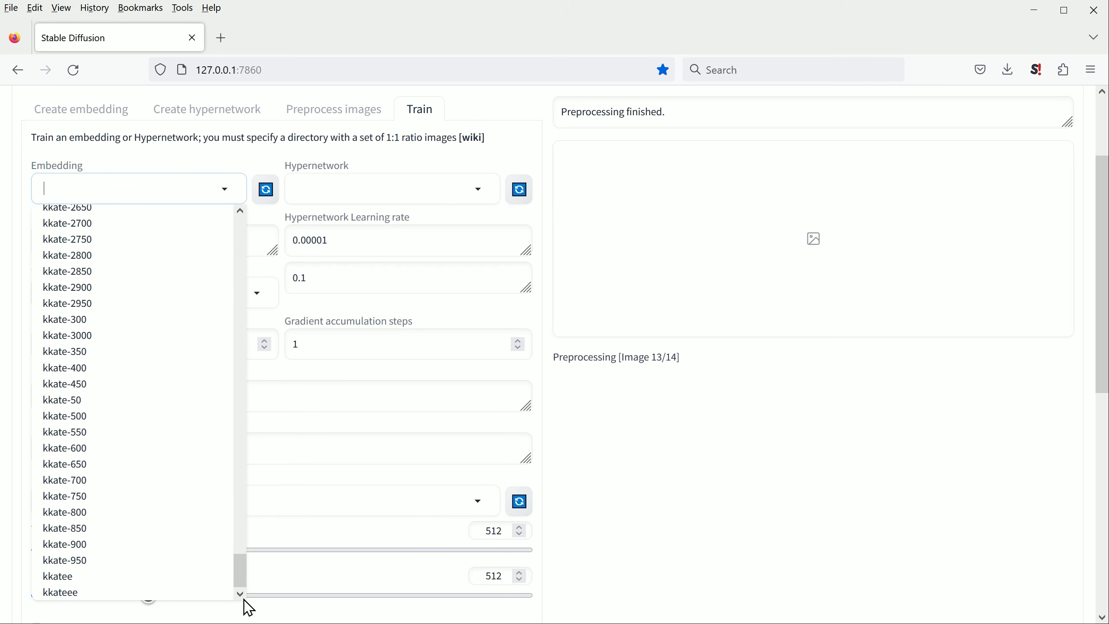
pyautogui.click(85, 593)
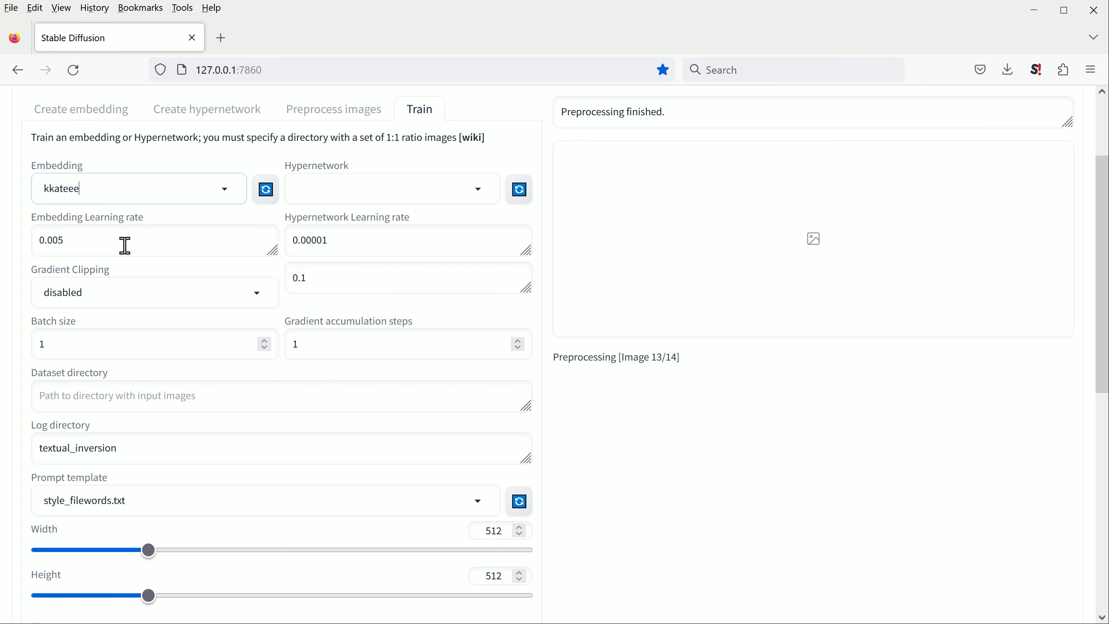
pyautogui.hotkey('alt', 'Tab')
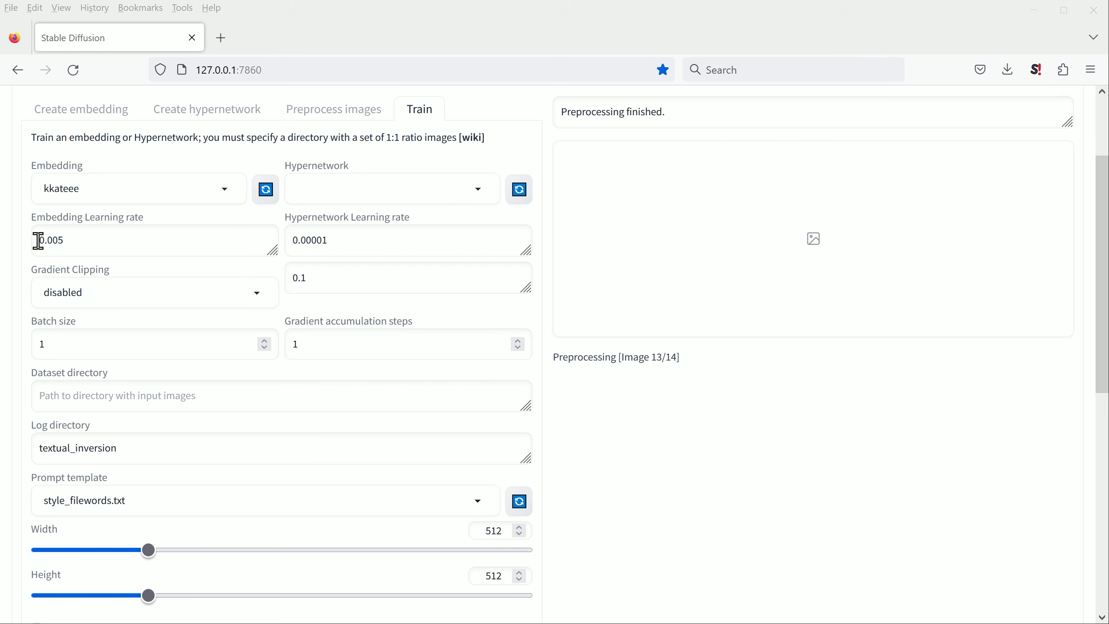
# Step: Set the embedding learning rate to 0.05:10, 0.02:20, 0.01:60, 0.005:200, 0.002:500, 0.001:3000, 0.0005 and the gradient accumulation steps to 13
pyautogui.moveTo(38, 241); pyautogui.dragTo(62, 240)
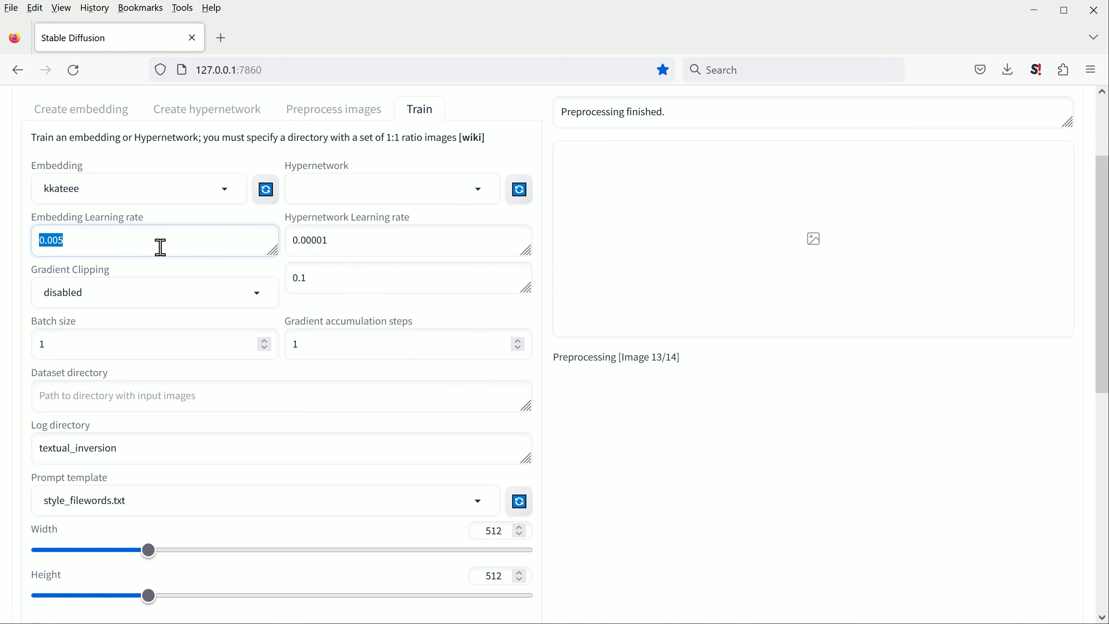
pyautogui.write('0.05:10, 0.02:20, 0.01:60, 0.005:200, 0.002:500, 0.001:3000, 0.0005')
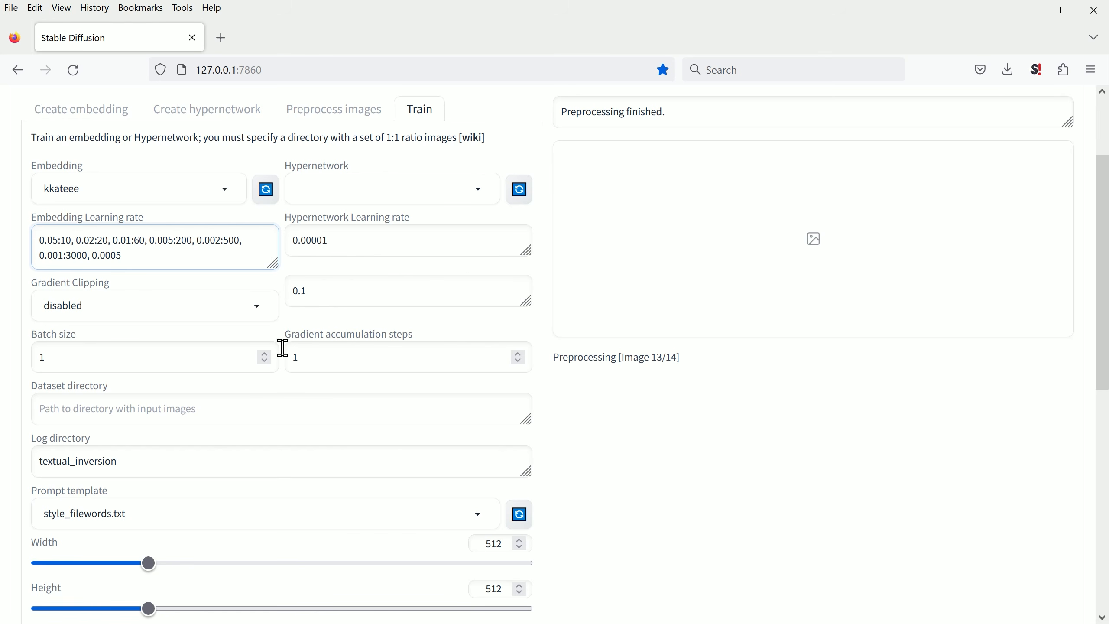
pyautogui.click(301, 360)
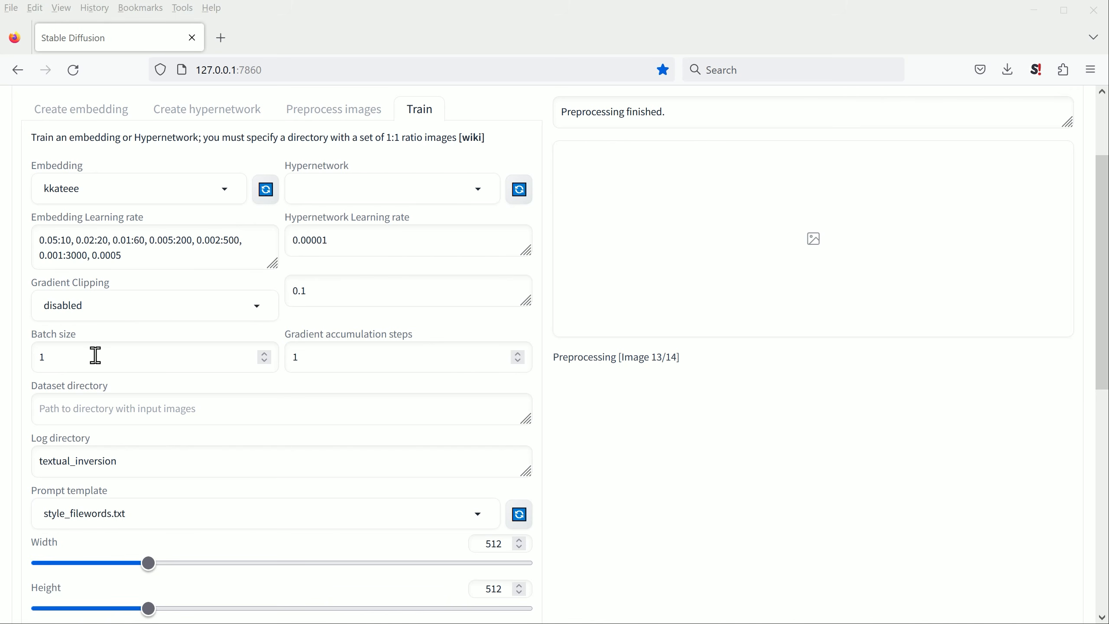
pyautogui.click(49, 358)
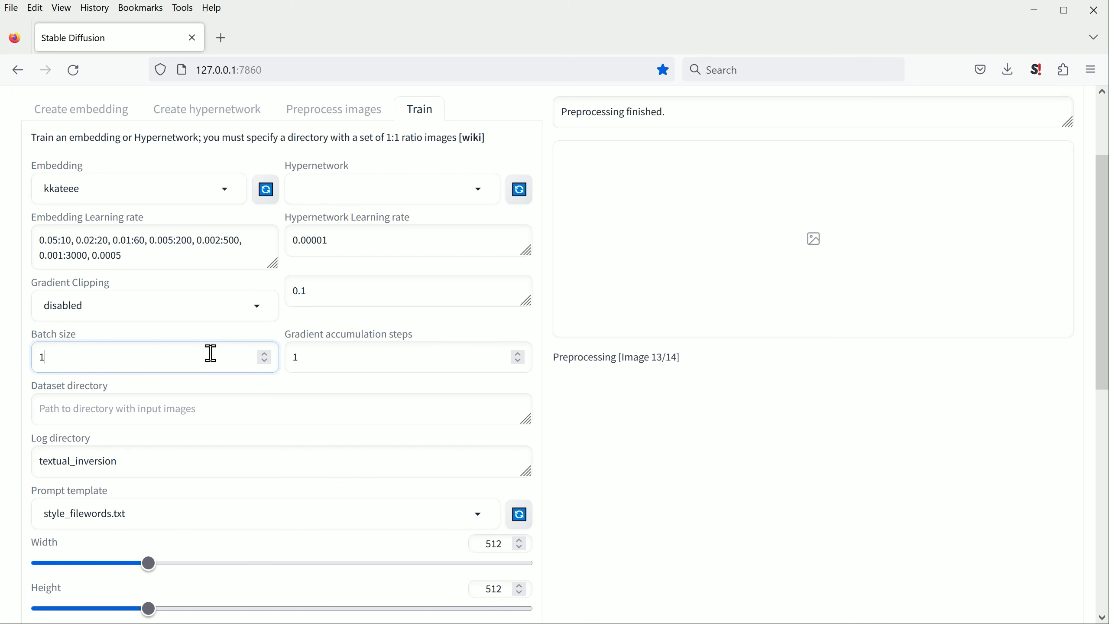
pyautogui.click(340, 357)
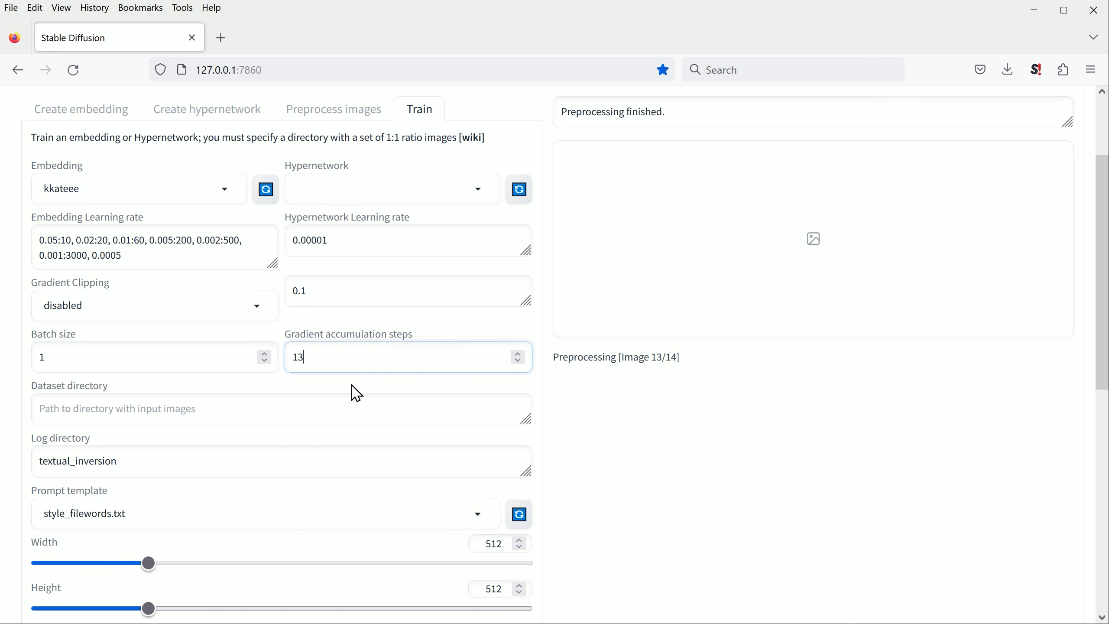
# Step: Set the dataset directory to the copied path C:\Users\Media 3\Downloads\birme-512x512\Processed
pyautogui.press('Tab')
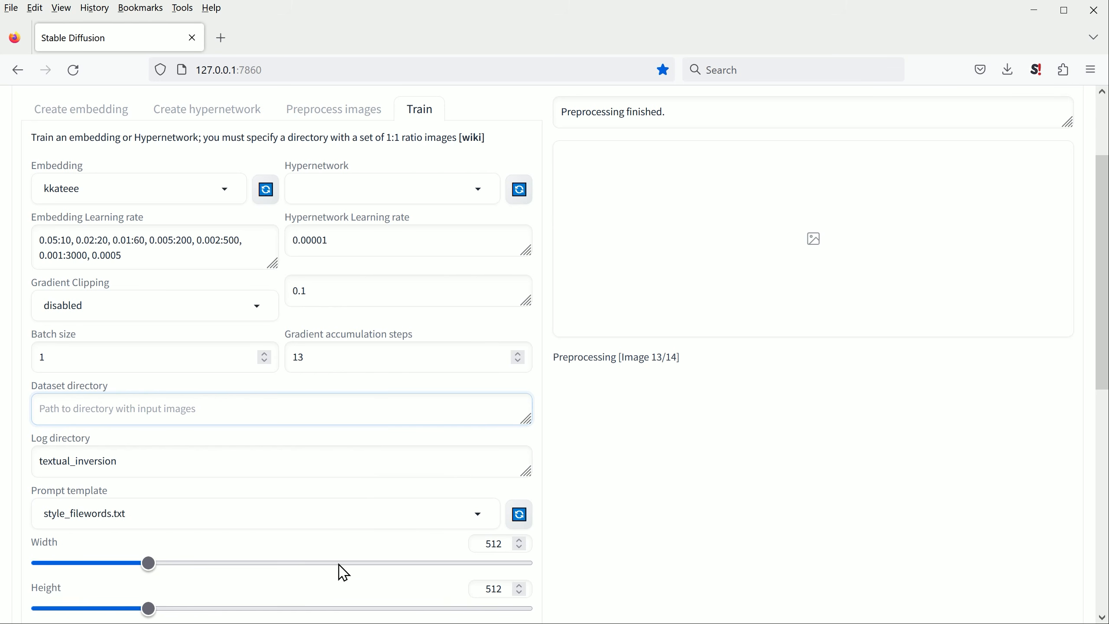
pyautogui.hotkey('alt', 'Tab')
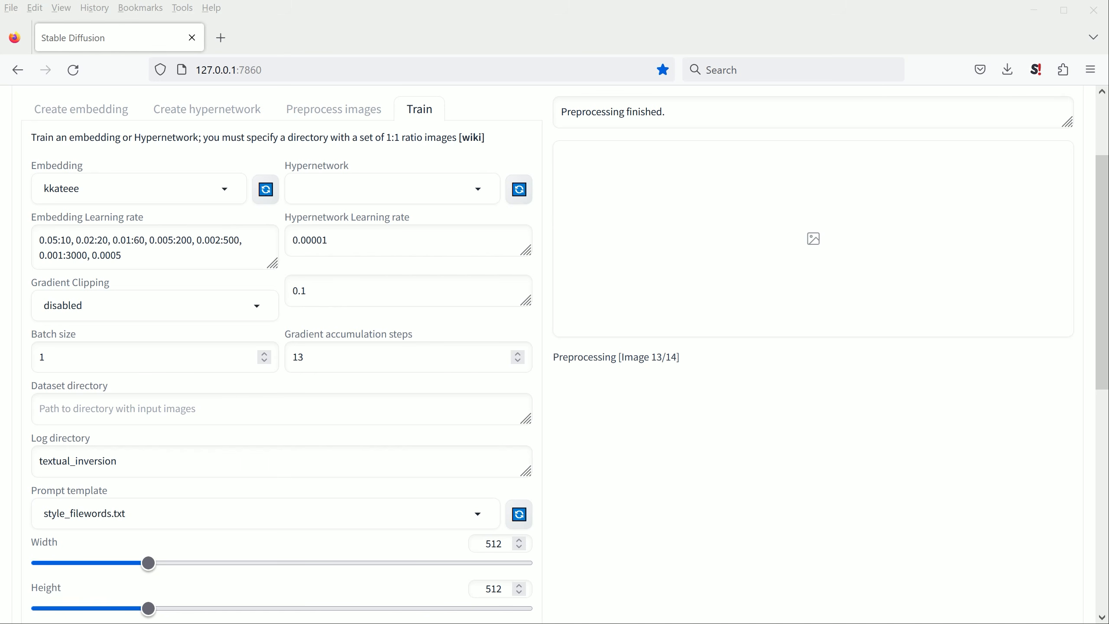
pyautogui.hotkey('alt', 'Tab')
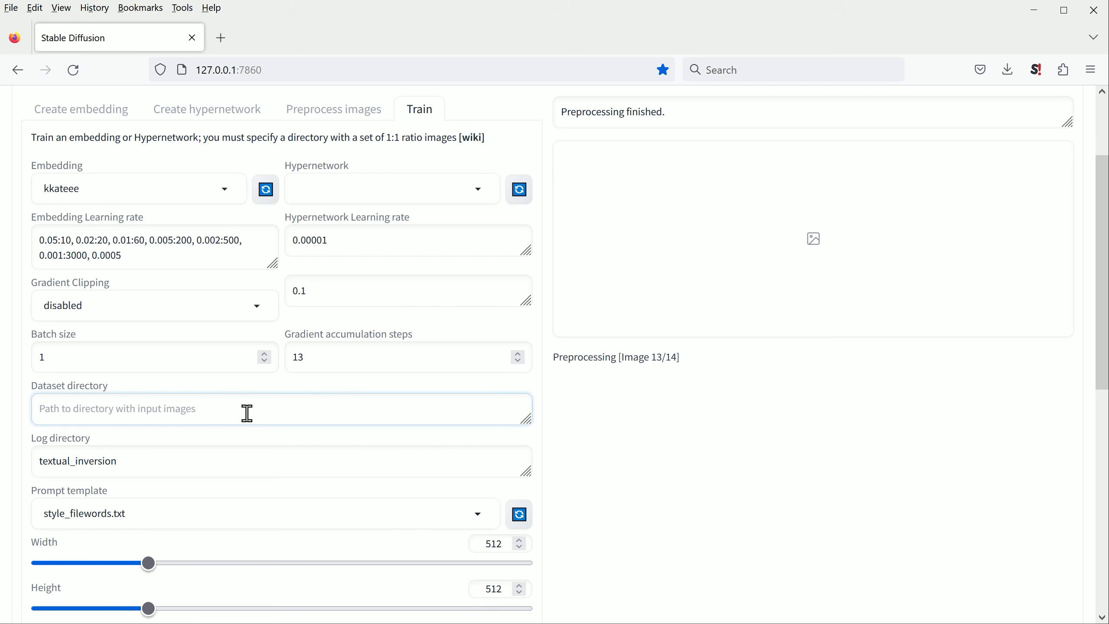
pyautogui.write('C:\\Users\\Media 3\\Downloads\\birme-512x512\\Processed')
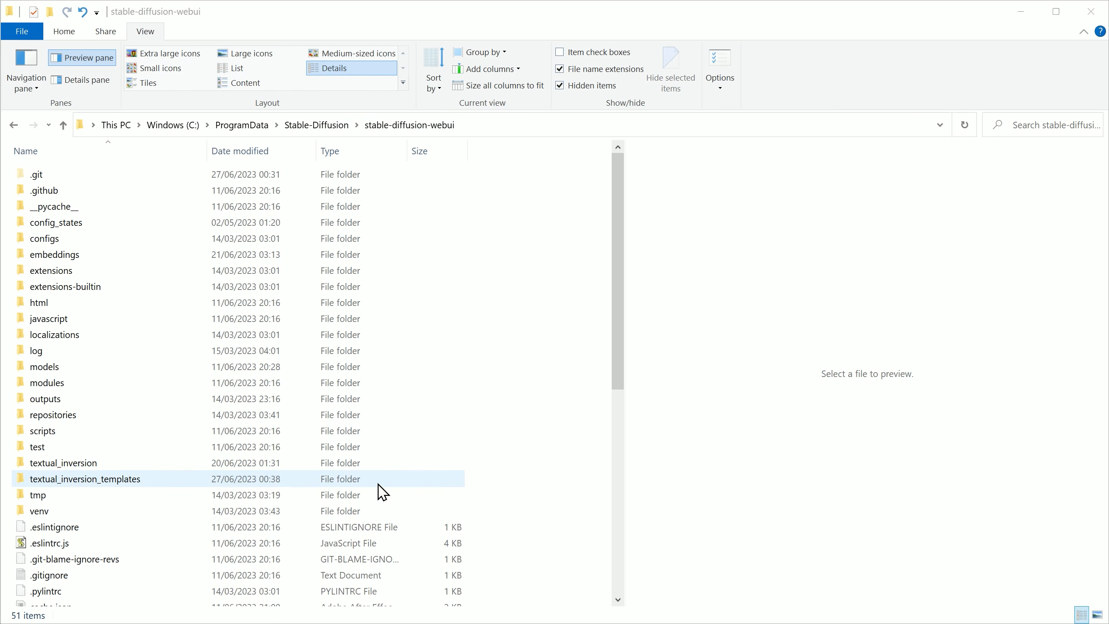
# Step: In File Explorer, duplicate subject_filewords.txt inside the textual_inversion_templates folder of stable-diffusion-webui
pyautogui.doubleClick(183, 481)
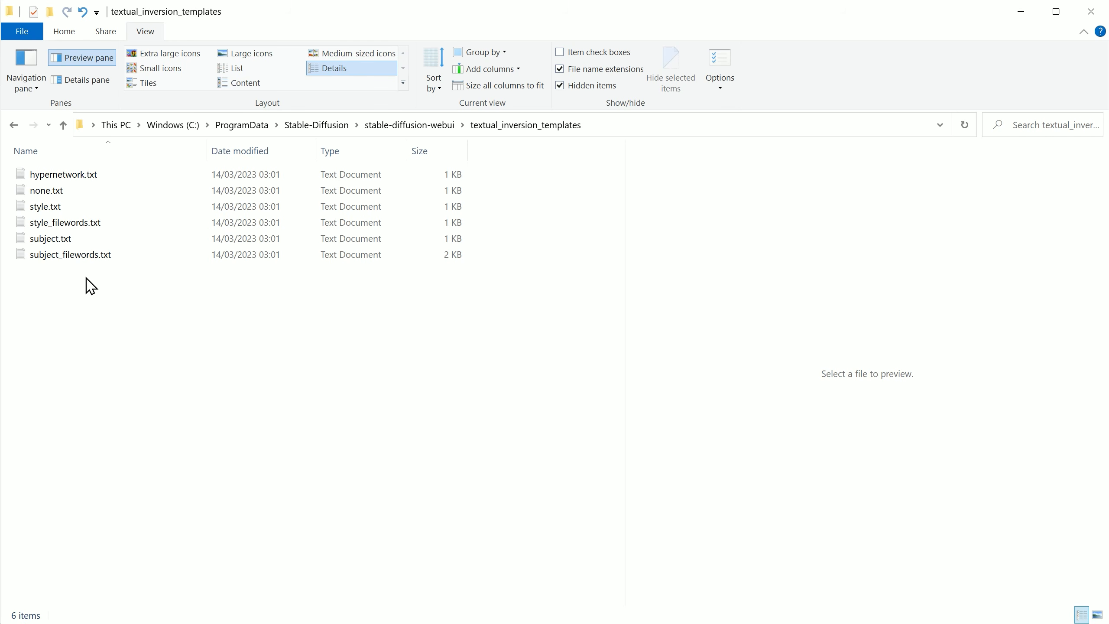
pyautogui.click(88, 256)
pyautogui.hotkey('ctrl', 'v')
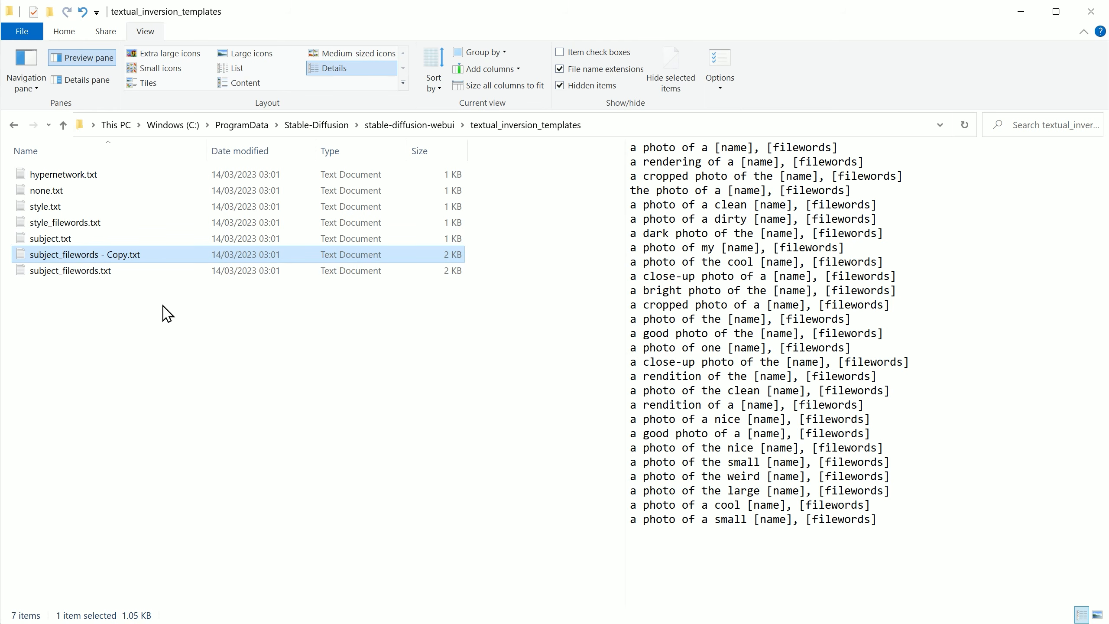
# Step: Rename the copy of subject_filewords.txt as custom_subject_filewords.txt
pyautogui.press('F2')
pyautogui.click(105, 255)
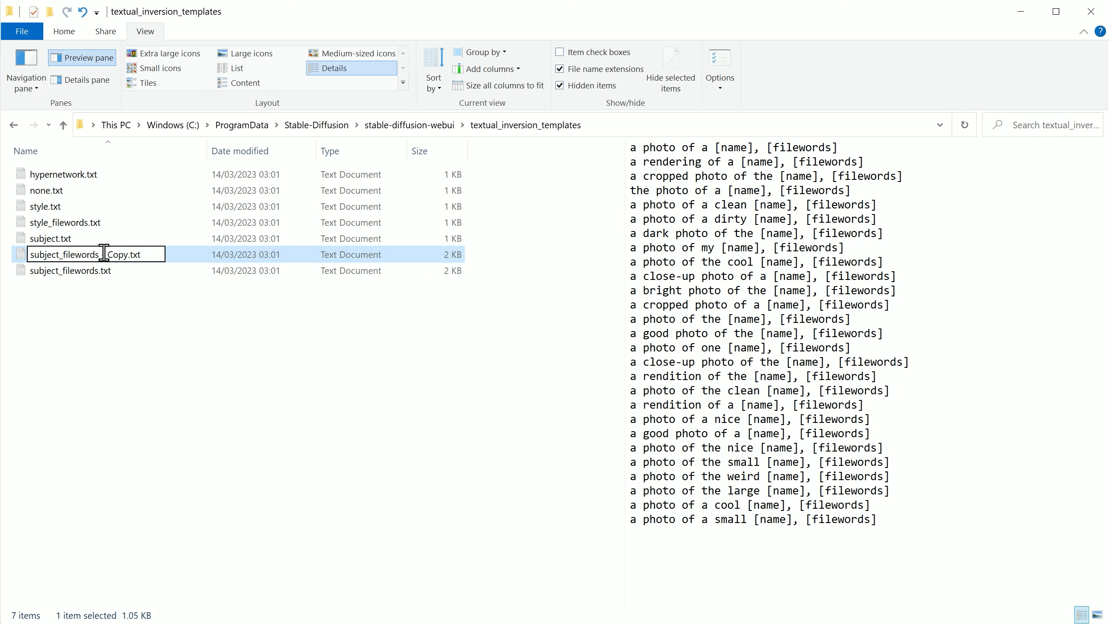
pyautogui.click(127, 254)
pyautogui.press('BackSpace')
pyautogui.press('BackSpace')
pyautogui.press('BackSpace')
pyautogui.press('BackSpace')
pyautogui.press('BackSpace')
pyautogui.press('BackSpace')
pyautogui.press('BackSpace')
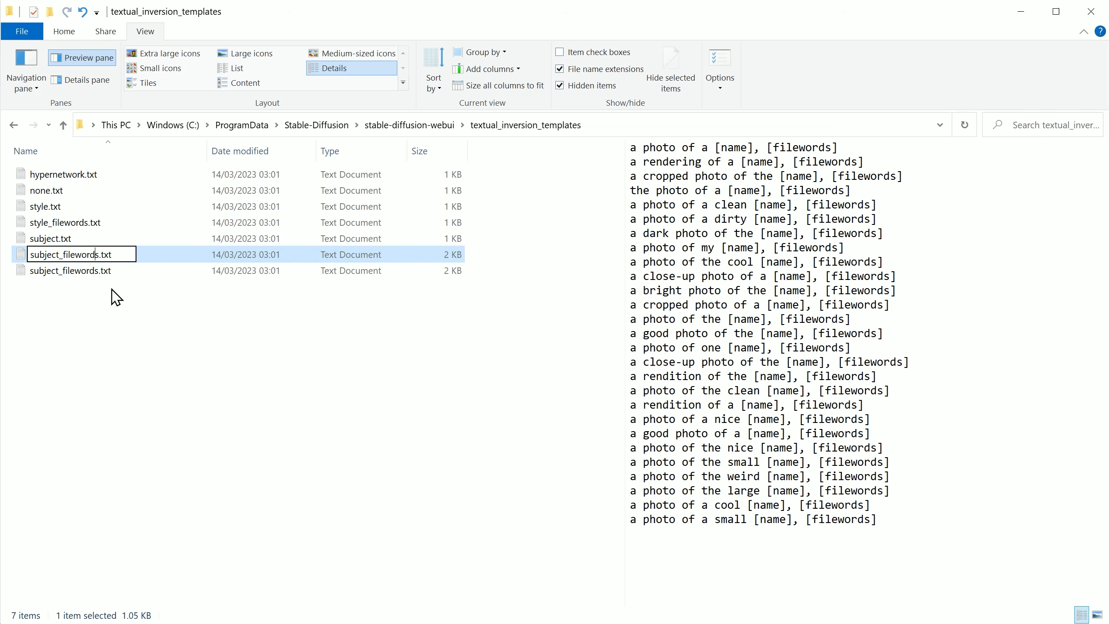
pyautogui.press('Home')
pyautogui.write('custom_')
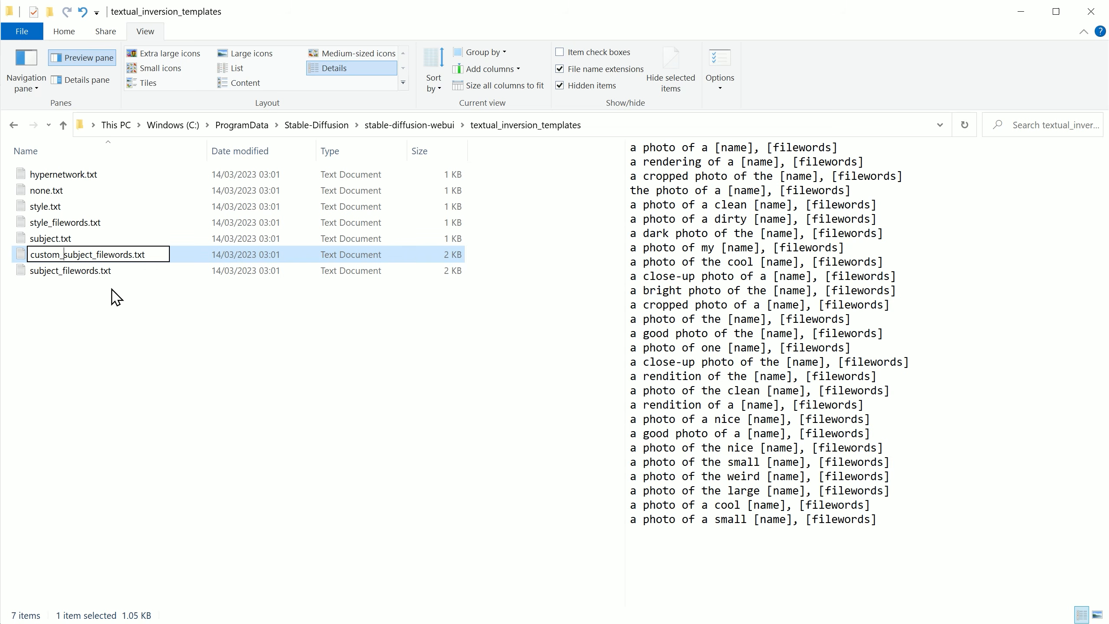
pyautogui.click(115, 297)
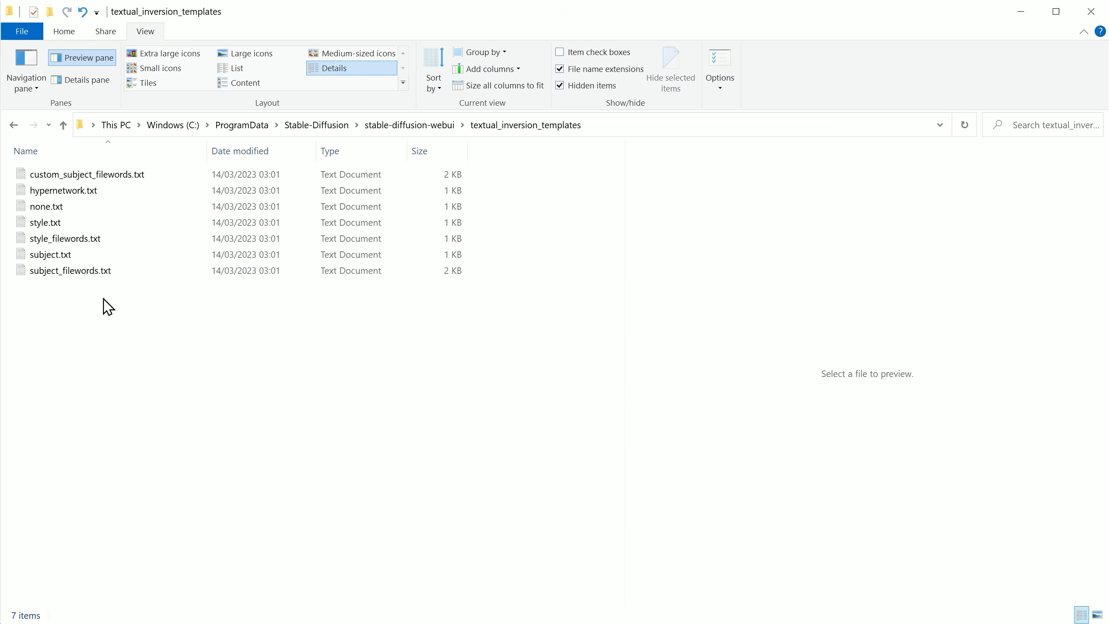
# Step: Reduce custom_subject_filewords.txt to the single line "a photo of a [name], [filewords]", then save and close it
pyautogui.doubleClick(154, 176)
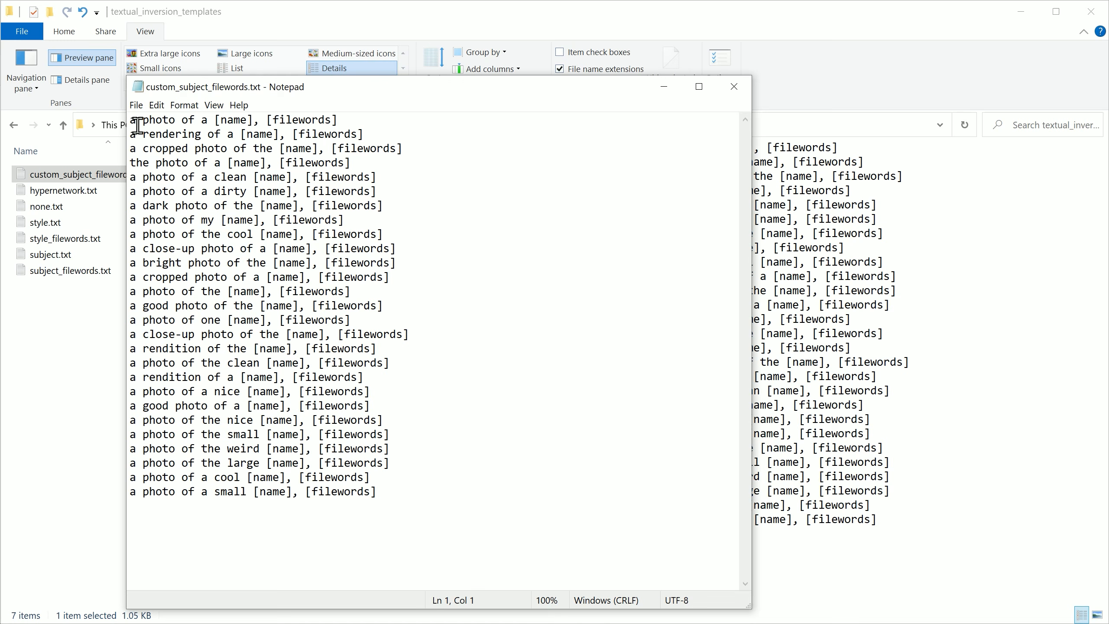
pyautogui.moveTo(337, 120); pyautogui.dragTo(537, 609)
pyautogui.press('Delete')
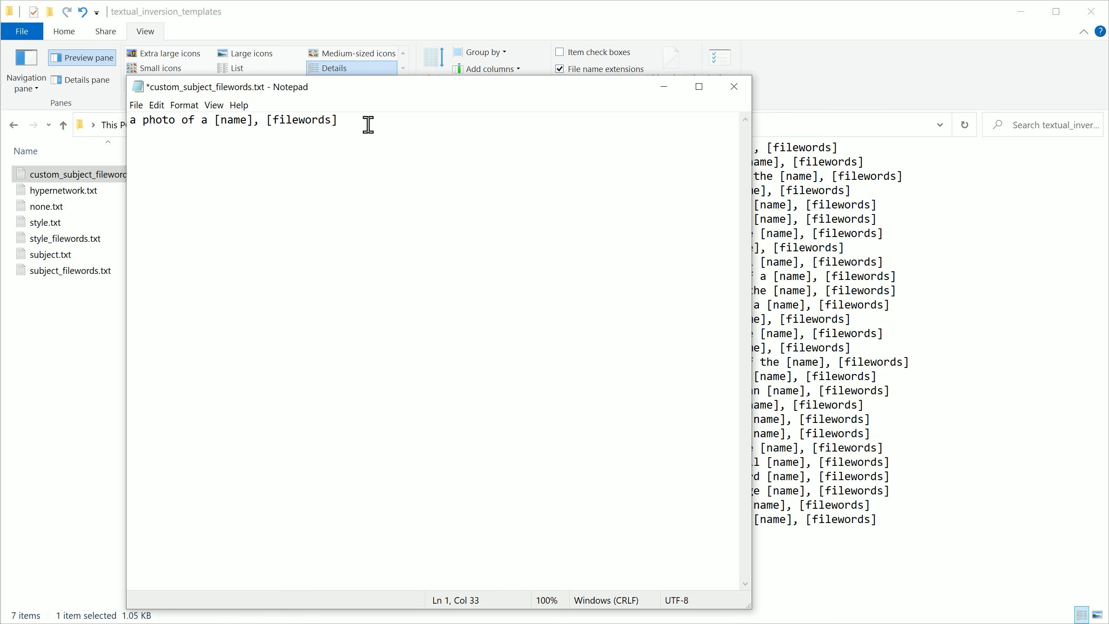
pyautogui.hotkey('ctrl', 's')
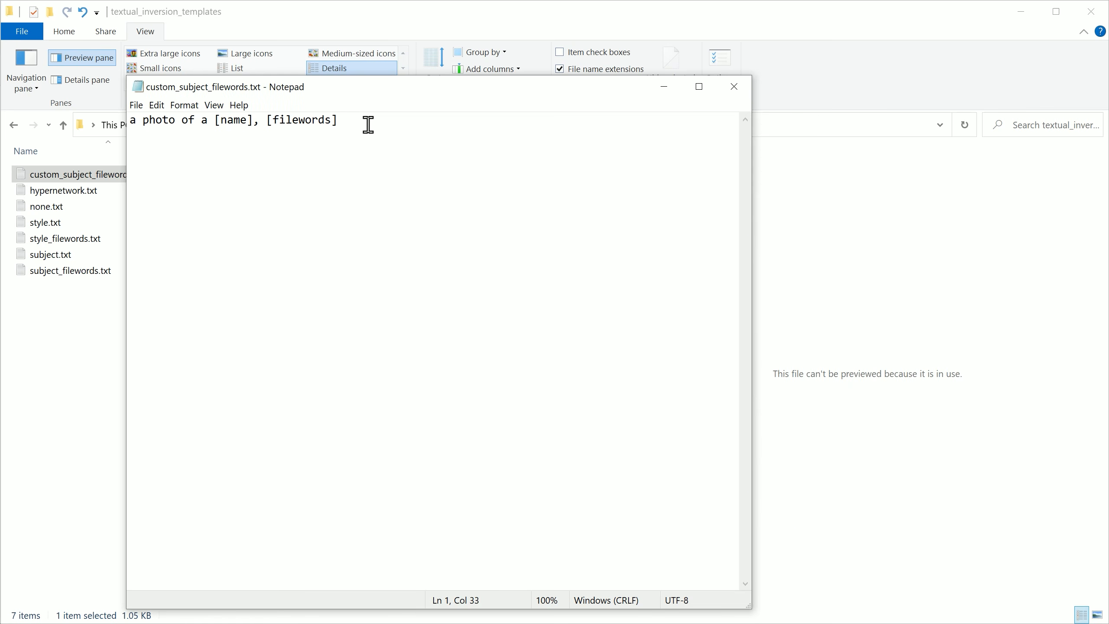
pyautogui.click(734, 86)
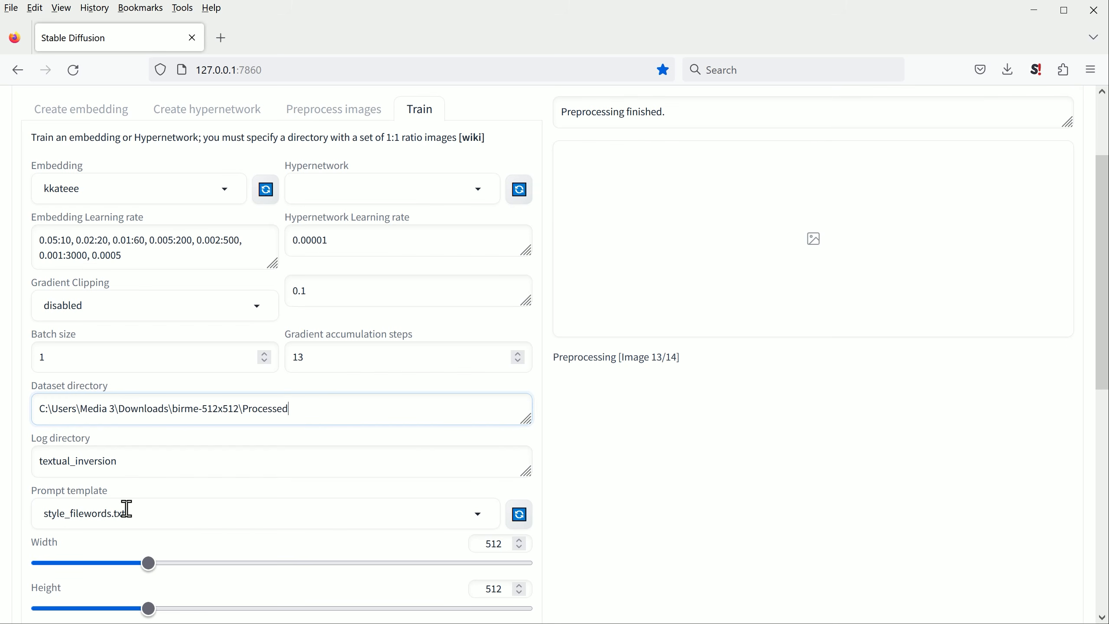
# Step: In the Stable Diffusion web UI, choose custom_subject_filewords.txt as the prompt template for training
pyautogui.scroll(-2, 128, 510)
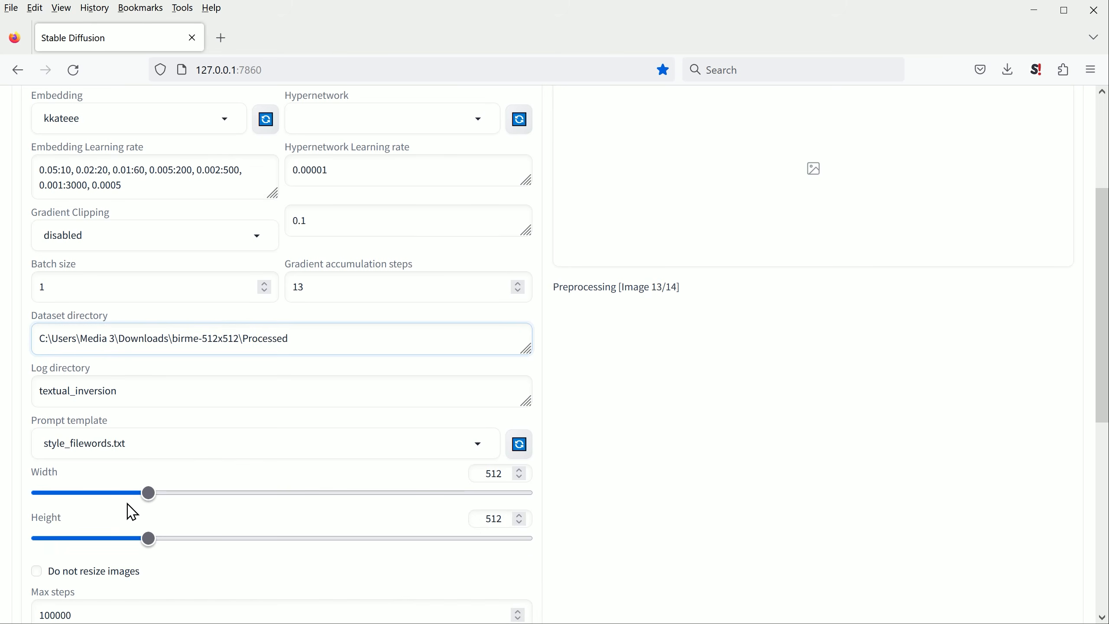
pyautogui.scroll(-2, 131, 459)
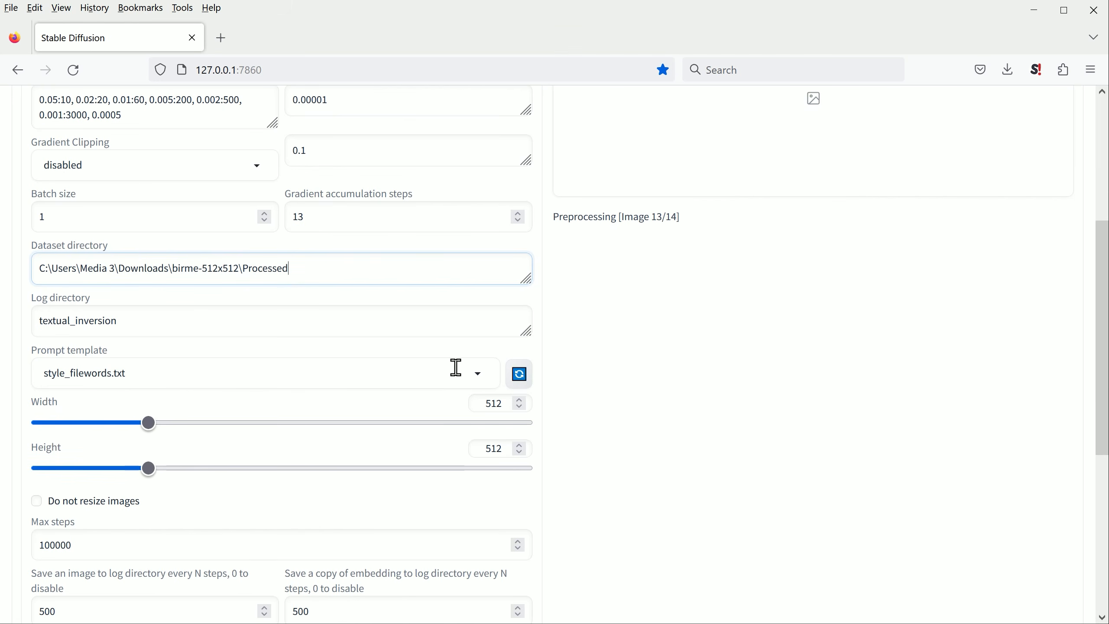
pyautogui.click(482, 381)
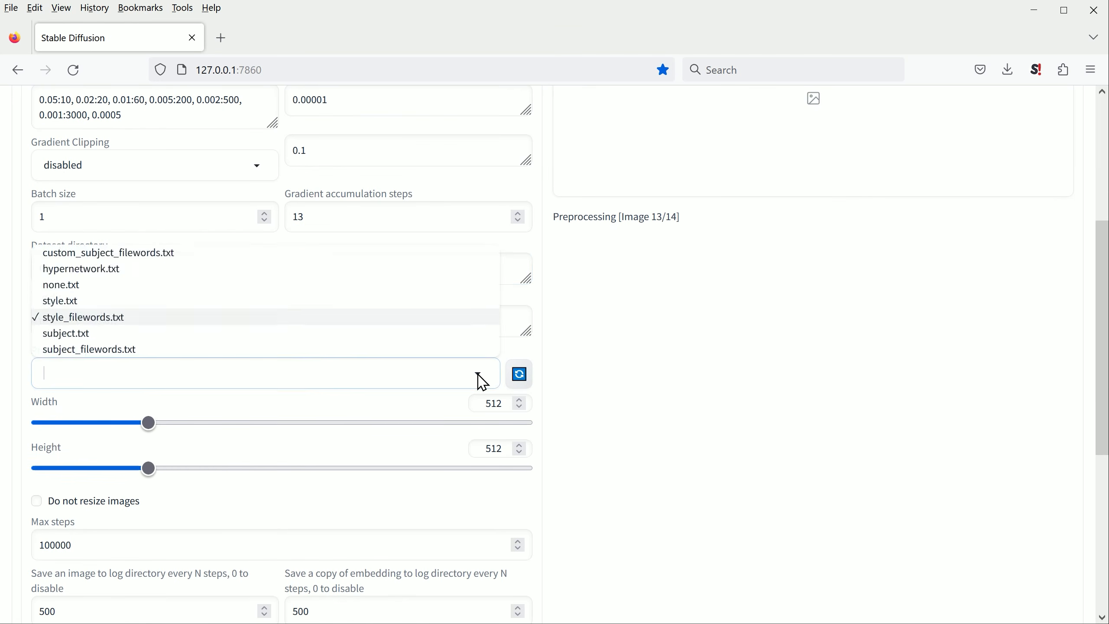
pyautogui.click(136, 255)
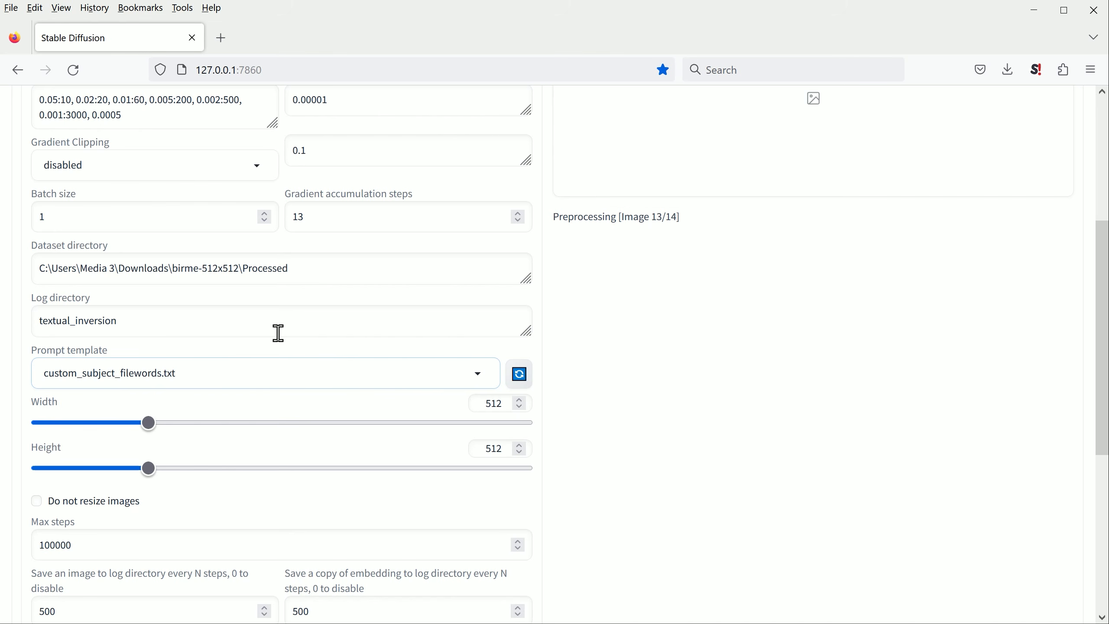
# Step: Set the training to a maximum of 3000 steps, saving an image and a copy of the embedding every 50 steps
pyautogui.scroll(-2, 297, 374)
pyautogui.scroll(-6, 298, 374)
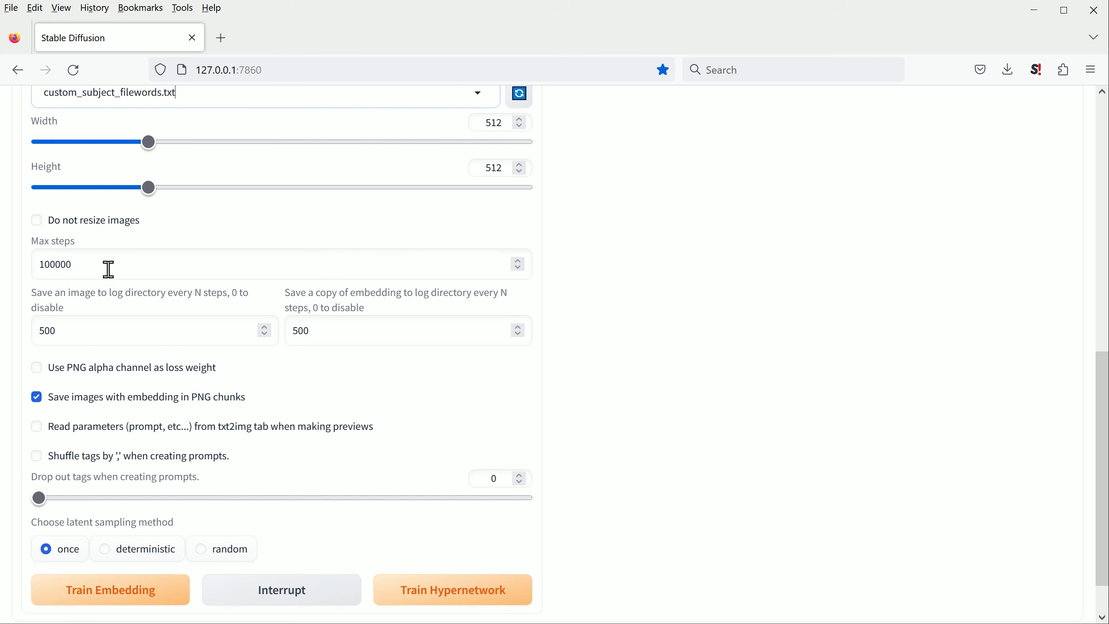
pyautogui.doubleClick(57, 266)
pyautogui.write('3000')
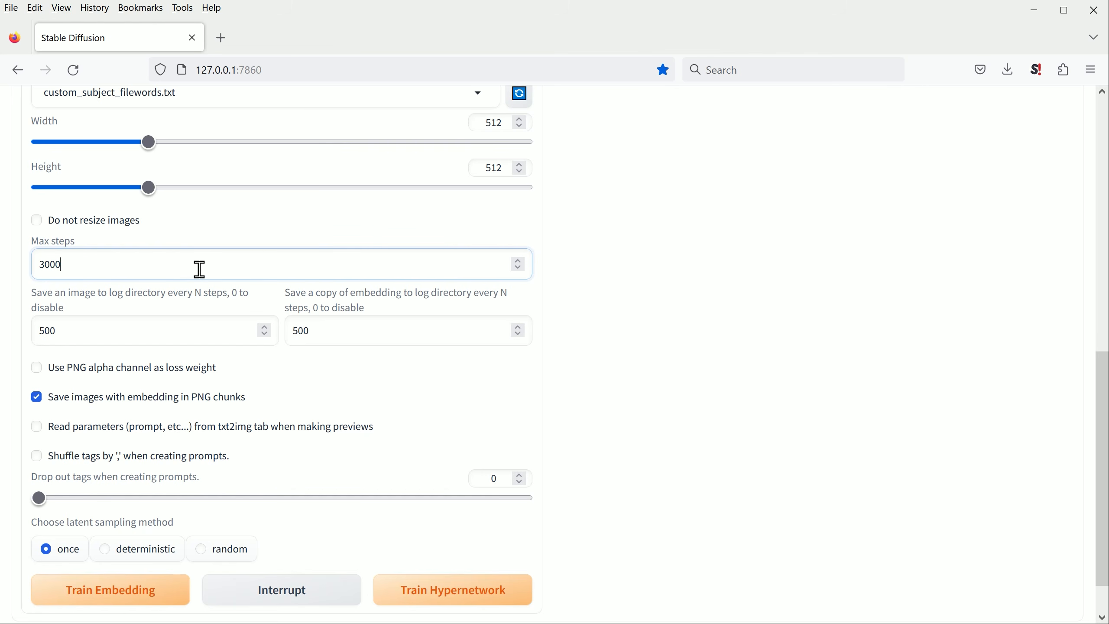
pyautogui.click(109, 335)
pyautogui.press('BackSpace')
pyautogui.click(325, 335)
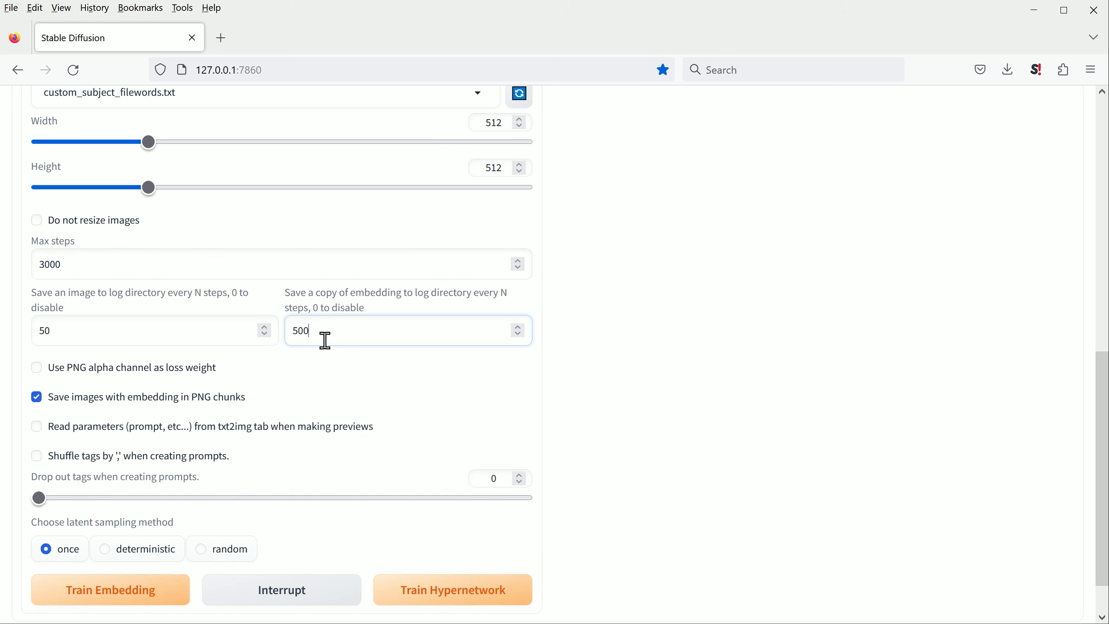
pyautogui.press('BackSpace')
# Step: Enable shuffling of tags, set the tag drop-out to 0.1 and use the deterministic latent sampling method
pyautogui.click(38, 458)
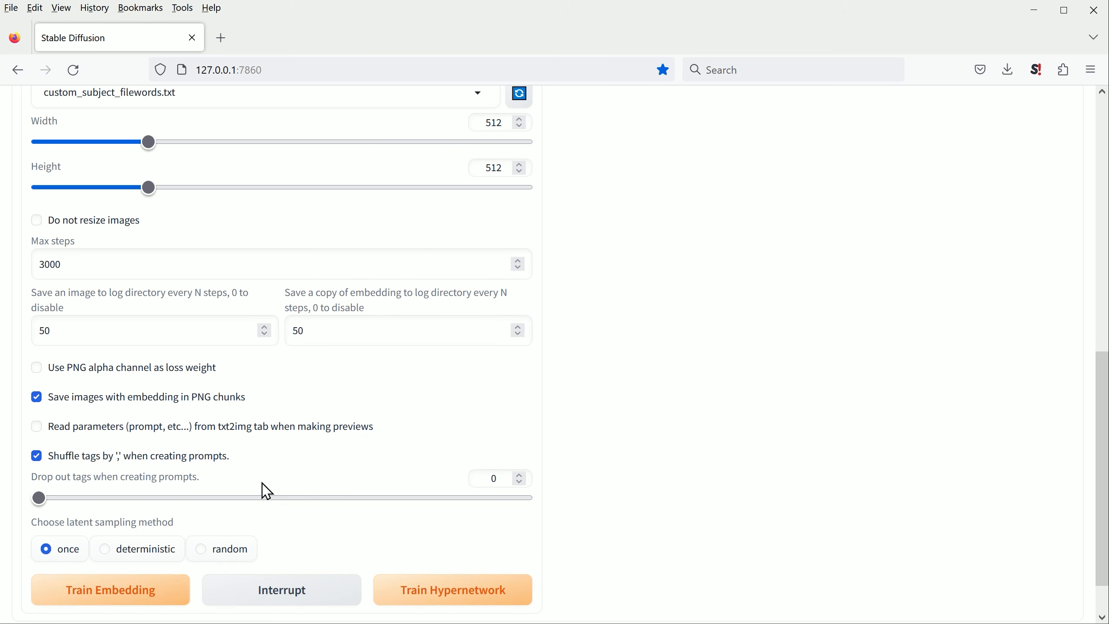
pyautogui.click(522, 476)
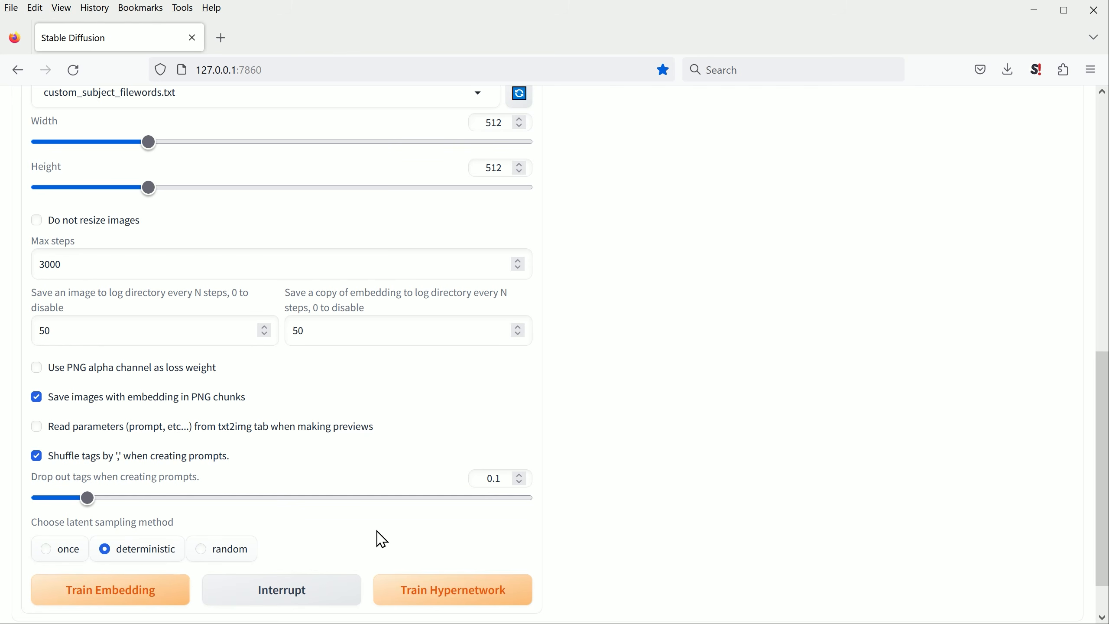
# Step: Review the checkpoint and training settings, and start training the kkateee embedding
pyautogui.scroll(10, 364, 452)
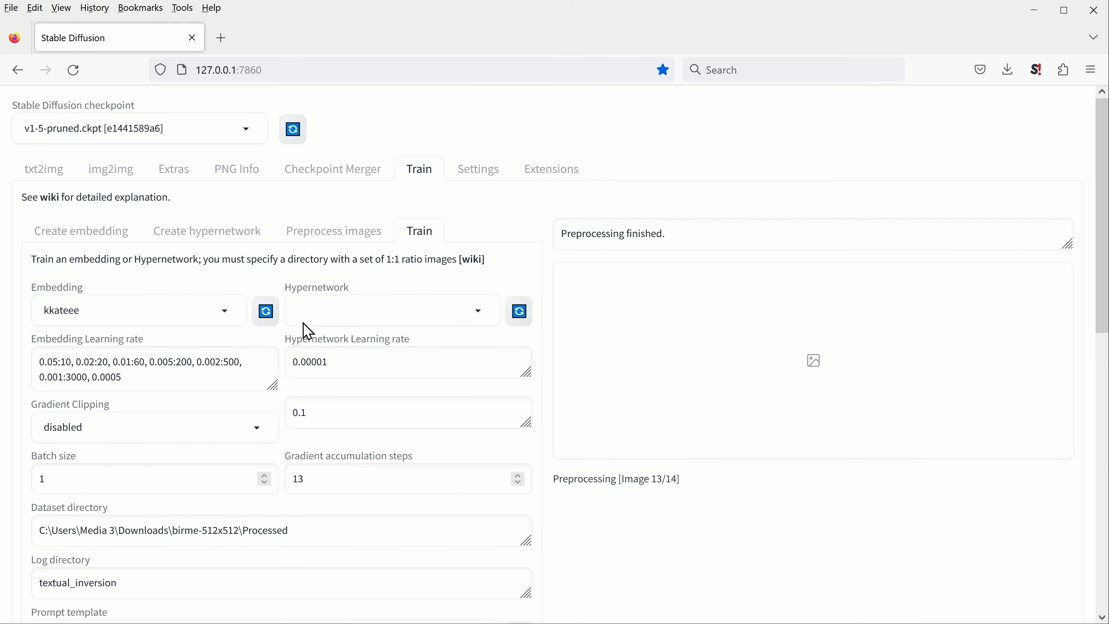
pyautogui.scroll(-8, 219, 463)
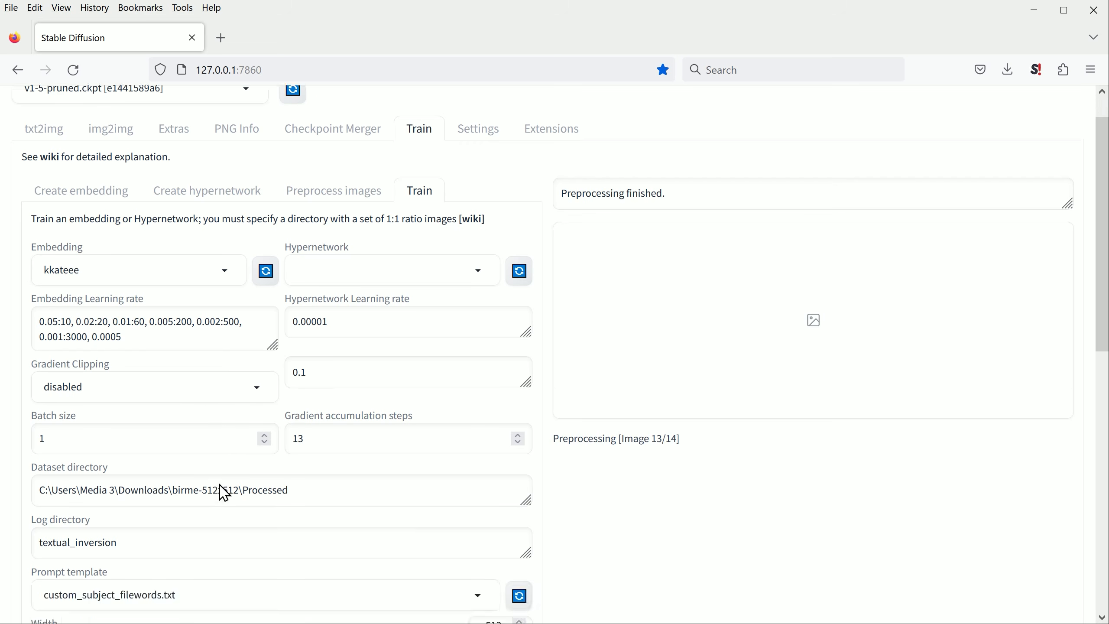
pyautogui.scroll(-6, 272, 453)
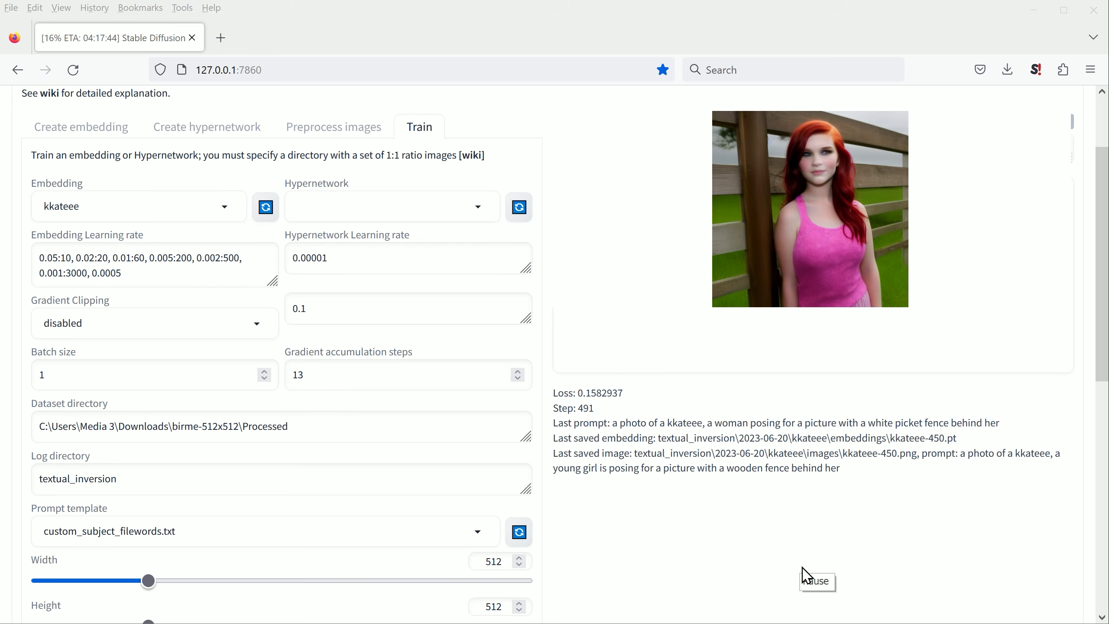
pyautogui.scroll(3, 805, 581)
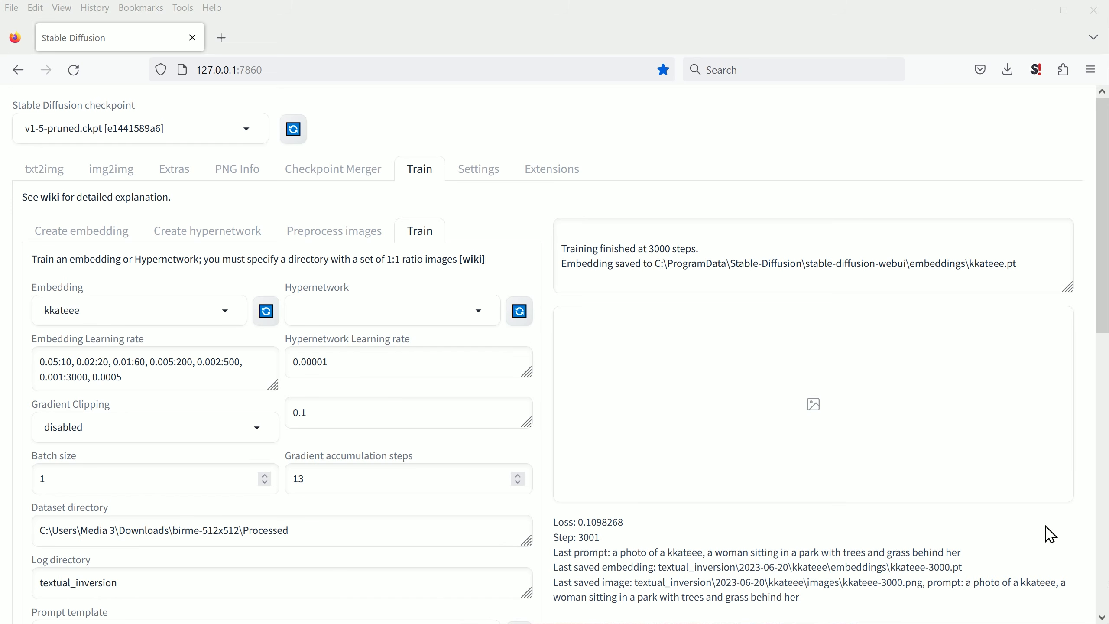
pyautogui.moveTo(1100, 276); pyautogui.dragTo(1092, 242)
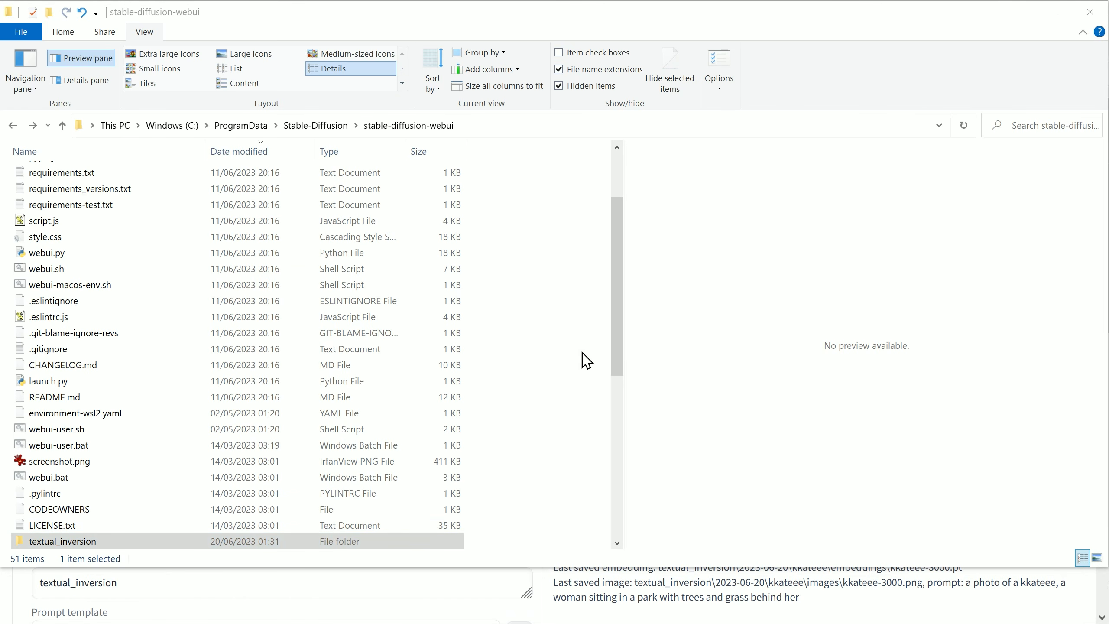
pyautogui.doubleClick(61, 543)
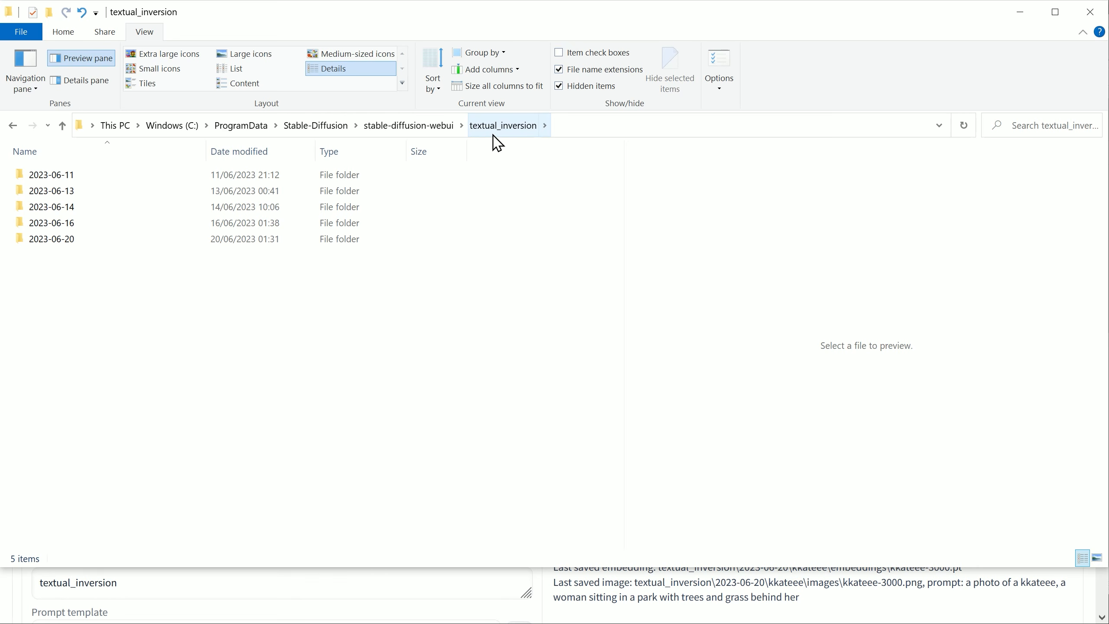
pyautogui.doubleClick(59, 243)
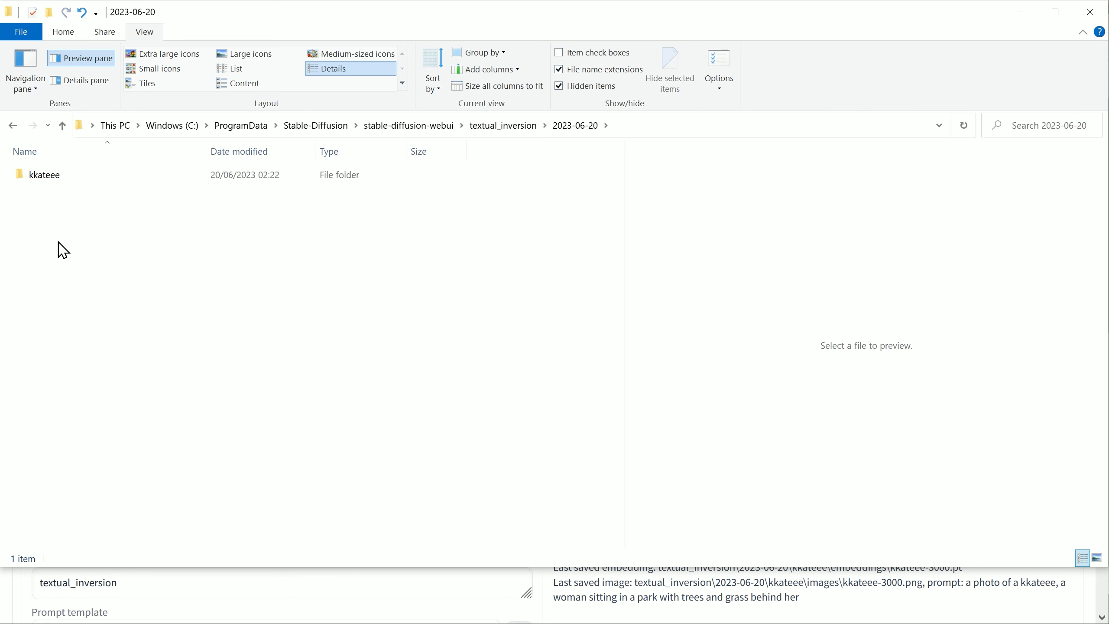
pyautogui.doubleClick(59, 185)
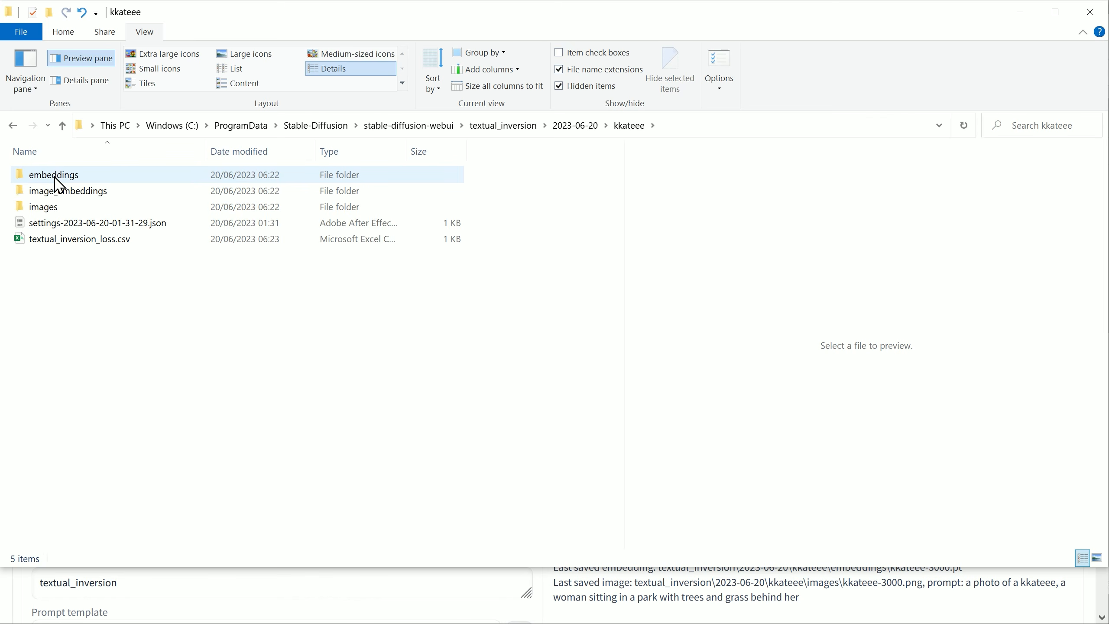
pyautogui.moveTo(58, 216)
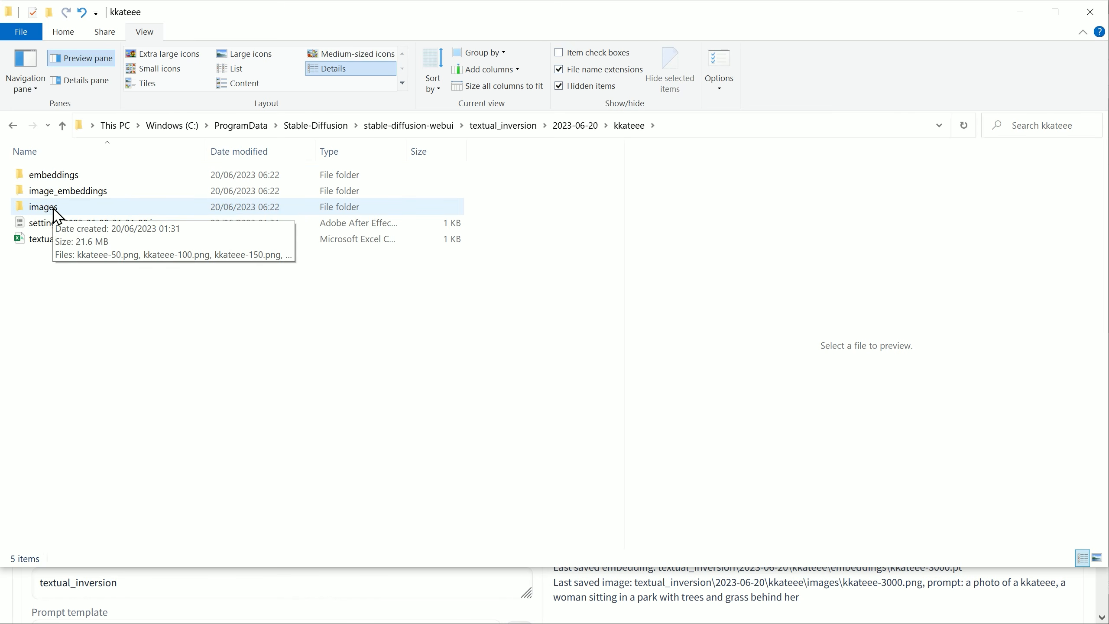
pyautogui.doubleClick(90, 209)
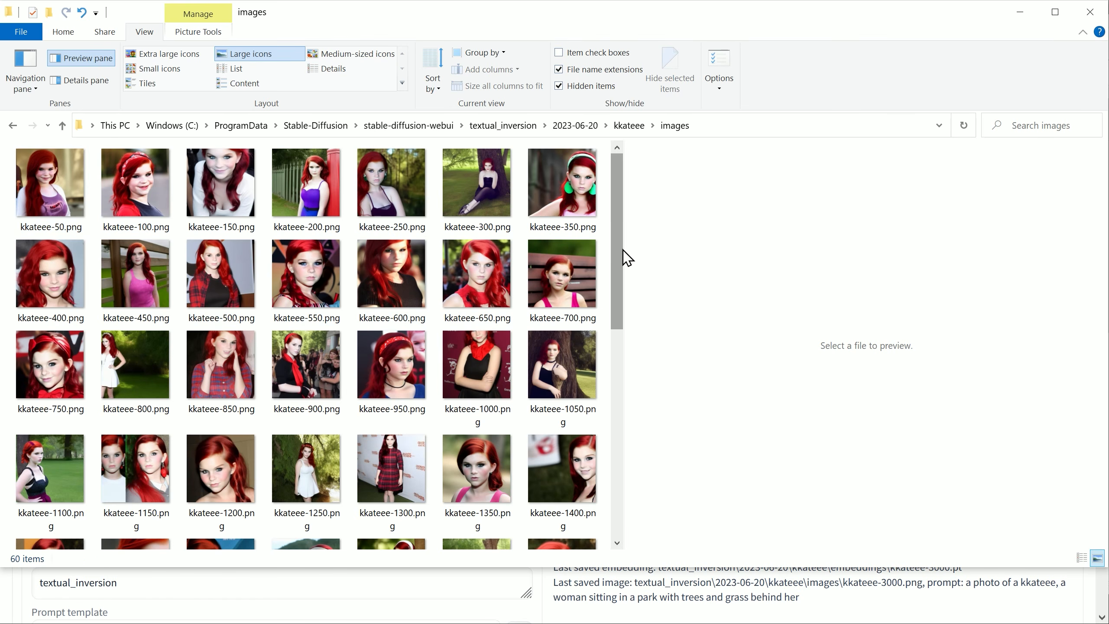
# Step: Preview the sample images saved during training, from kkateee-3000.png back to kkateee-1450.png, and compare their quality and likeness
pyautogui.moveTo(624, 263); pyautogui.dragTo(620, 480)
pyautogui.click(306, 489)
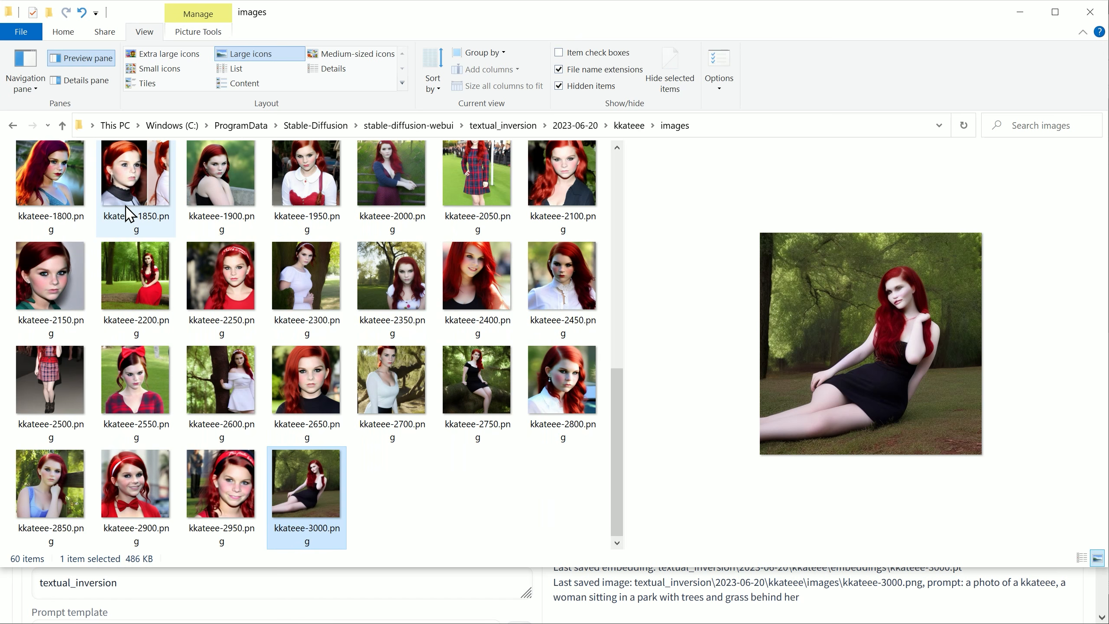
pyautogui.click(224, 302)
pyautogui.scroll(2, 227, 308)
pyautogui.click(563, 283)
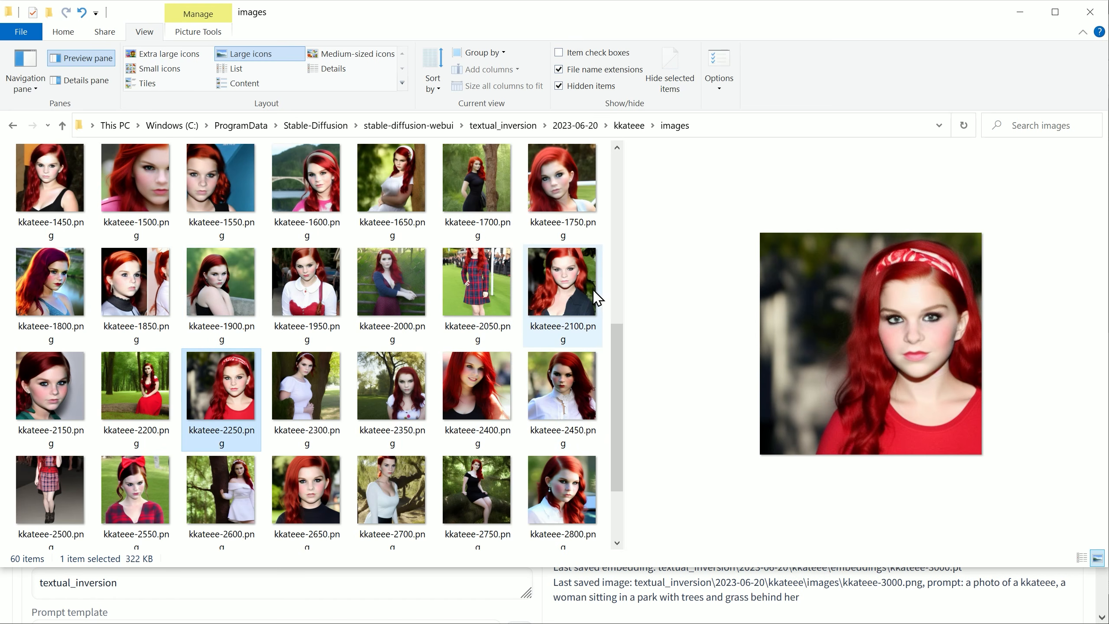
pyautogui.click(393, 284)
pyautogui.click(229, 297)
pyautogui.click(149, 299)
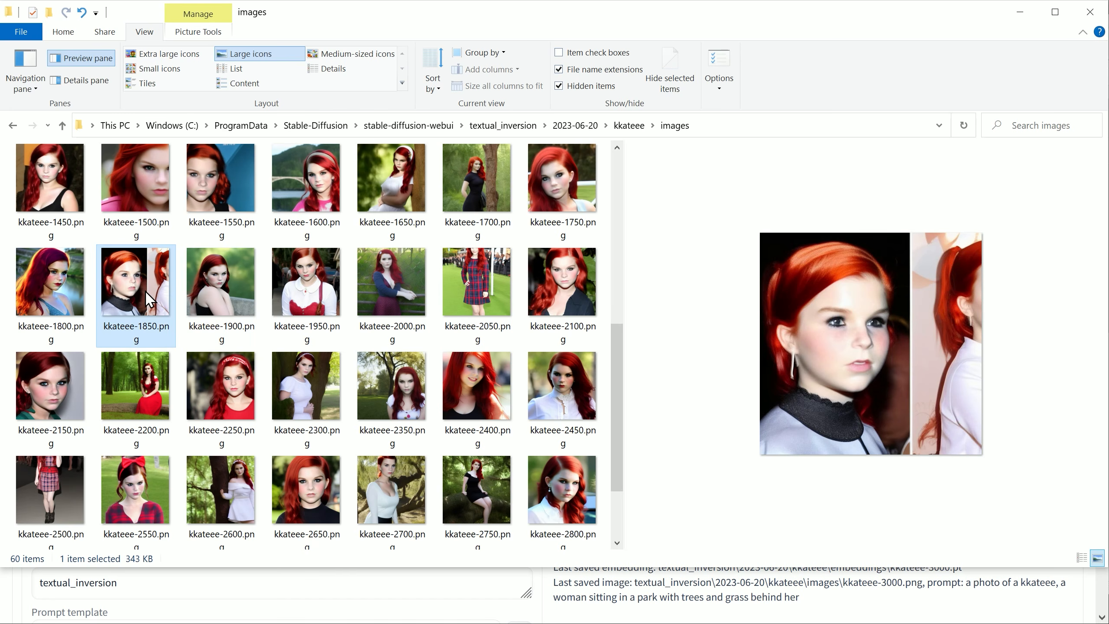
pyautogui.click(566, 192)
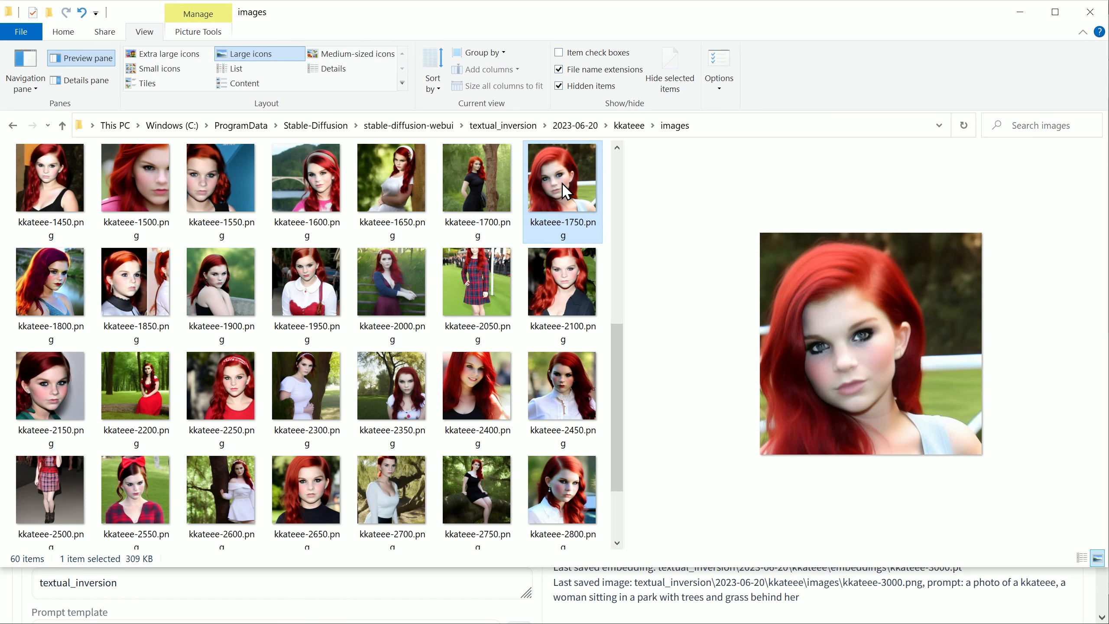
pyautogui.click(336, 203)
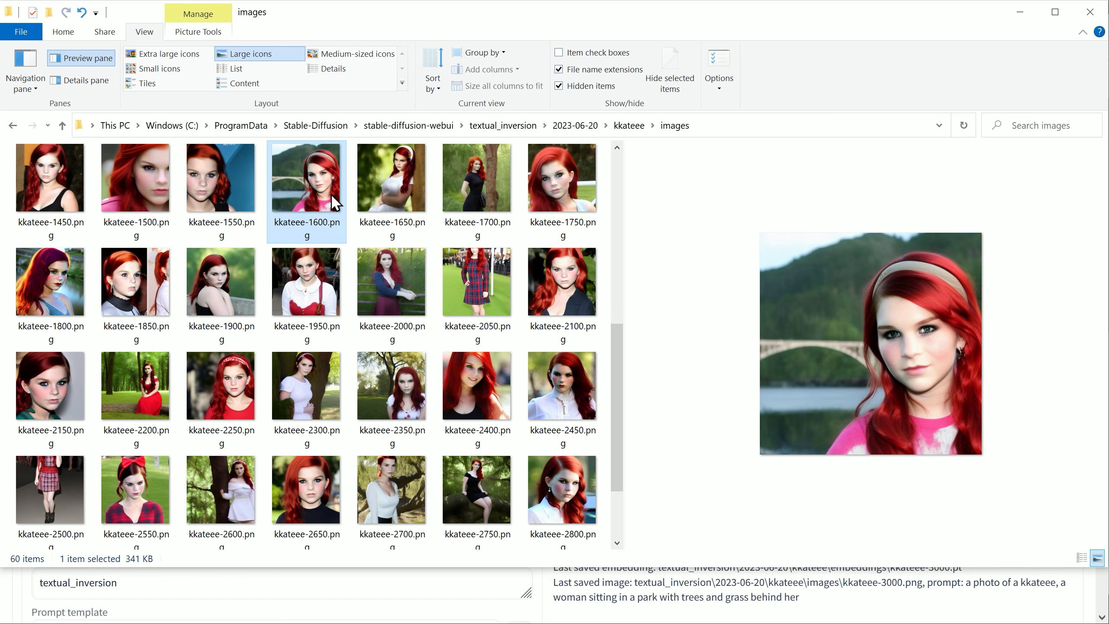
pyautogui.click(228, 202)
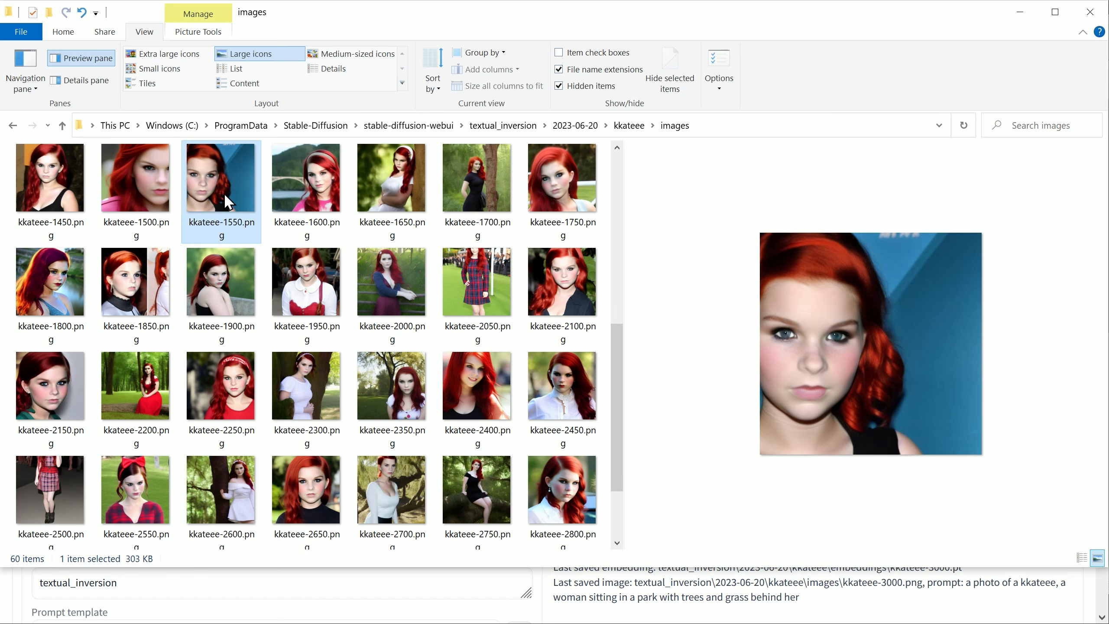
pyautogui.click(162, 201)
pyautogui.click(46, 193)
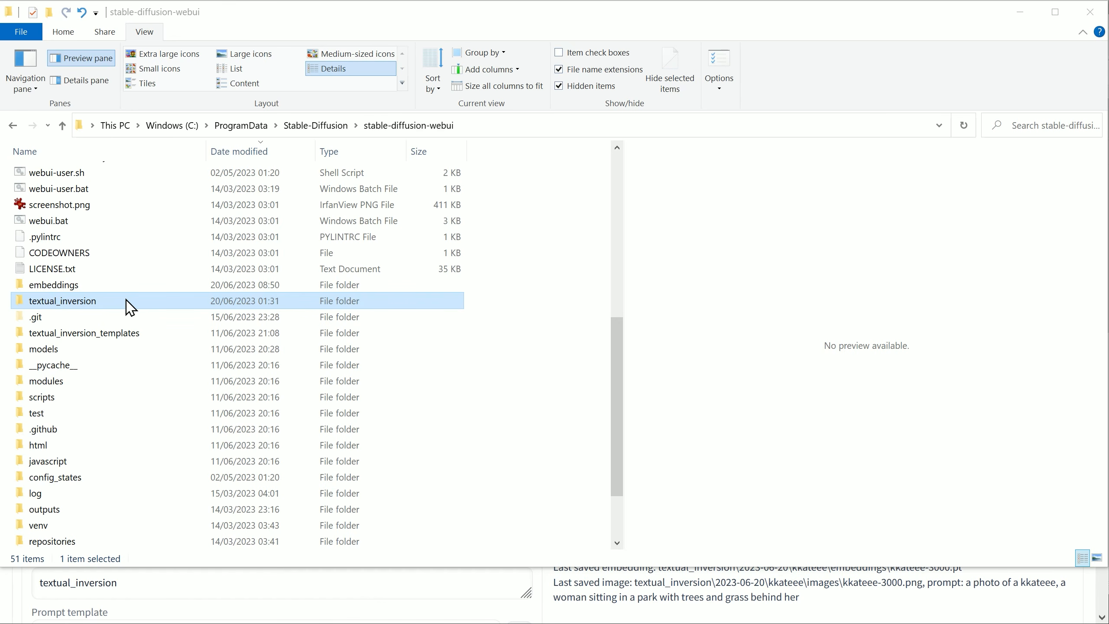
# Step: Open the kkateee embeddings folder under textual_inversion\2023-06-20 and copy all of its .pt files
pyautogui.doubleClick(127, 301)
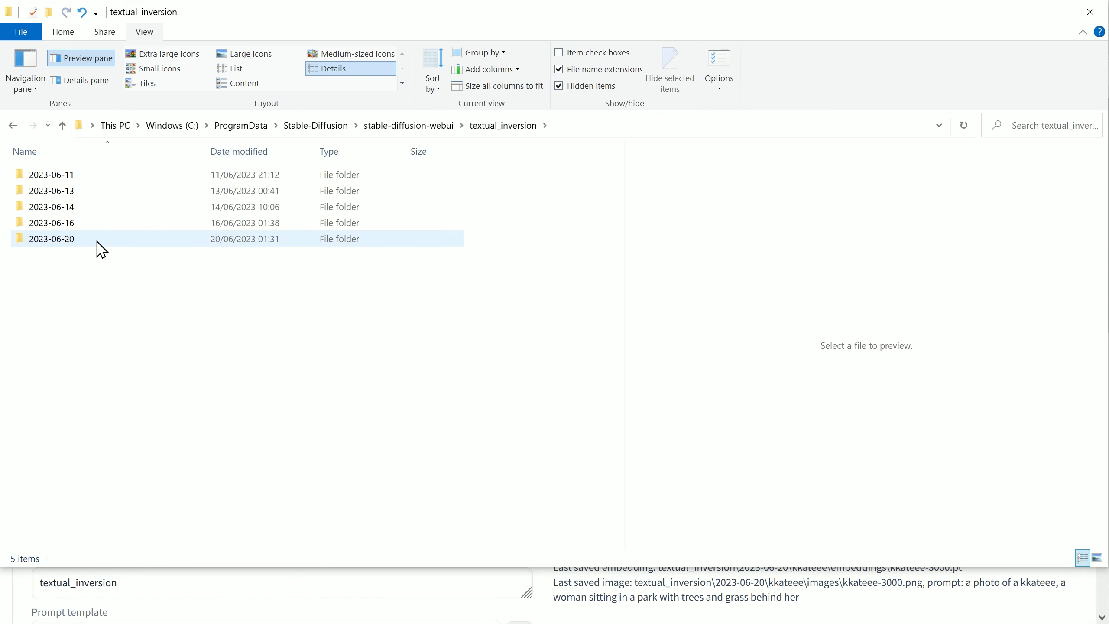
pyautogui.doubleClick(124, 239)
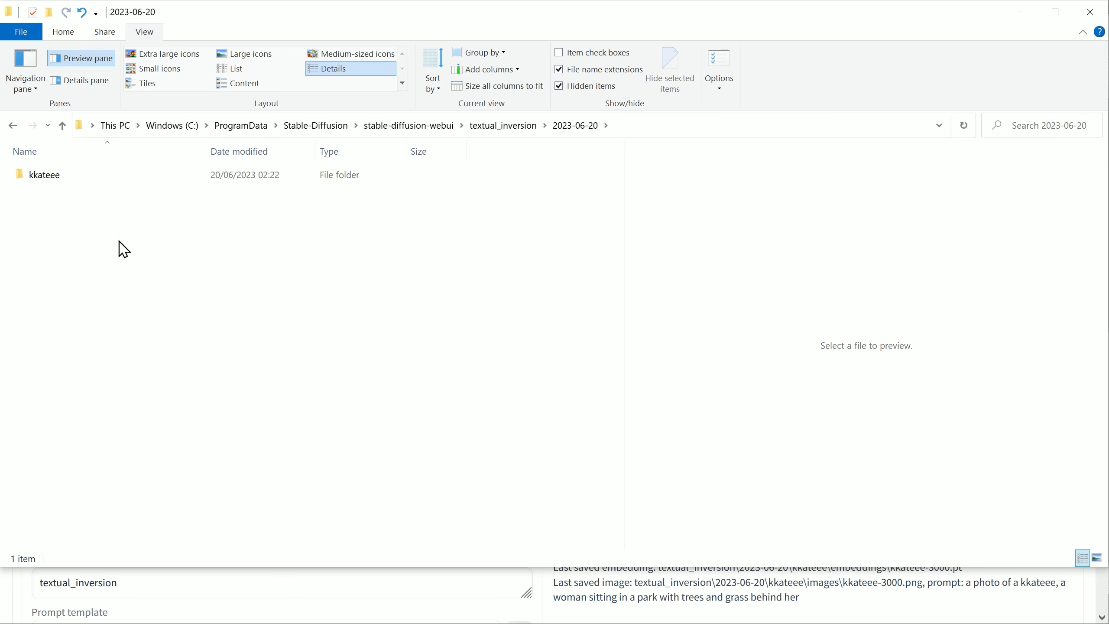
pyautogui.doubleClick(90, 175)
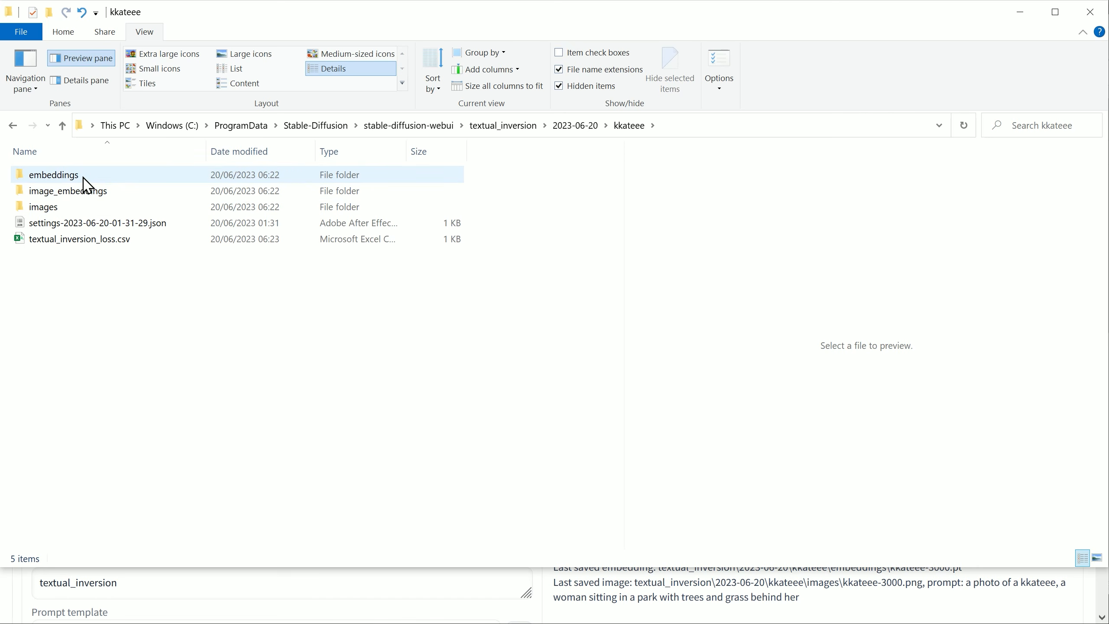
pyautogui.doubleClick(91, 180)
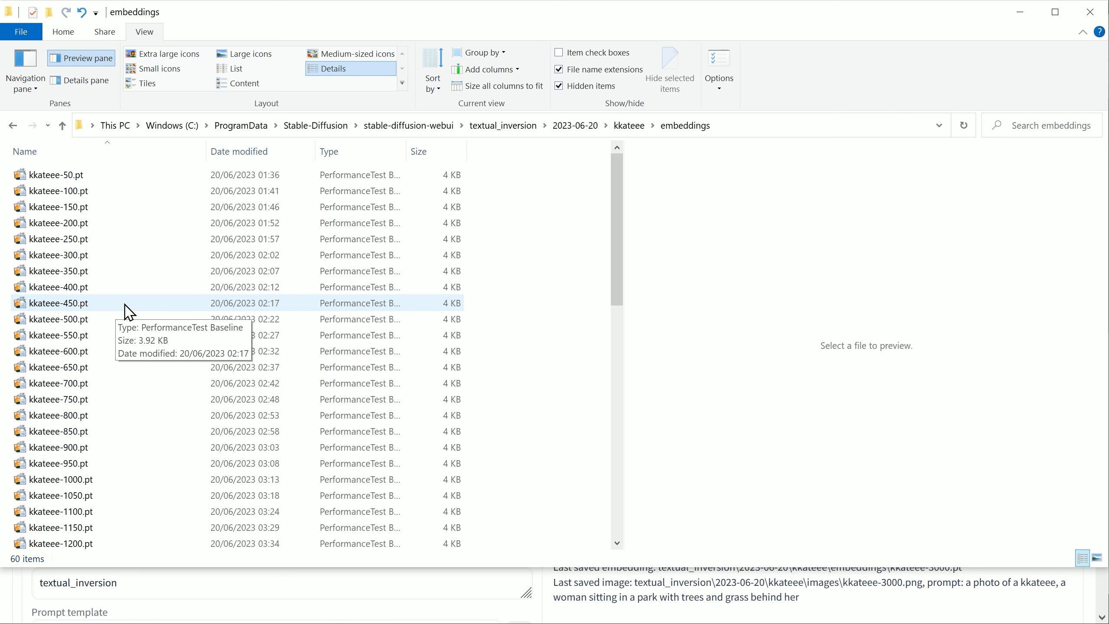
pyautogui.hotkey('ctrl', 'a')
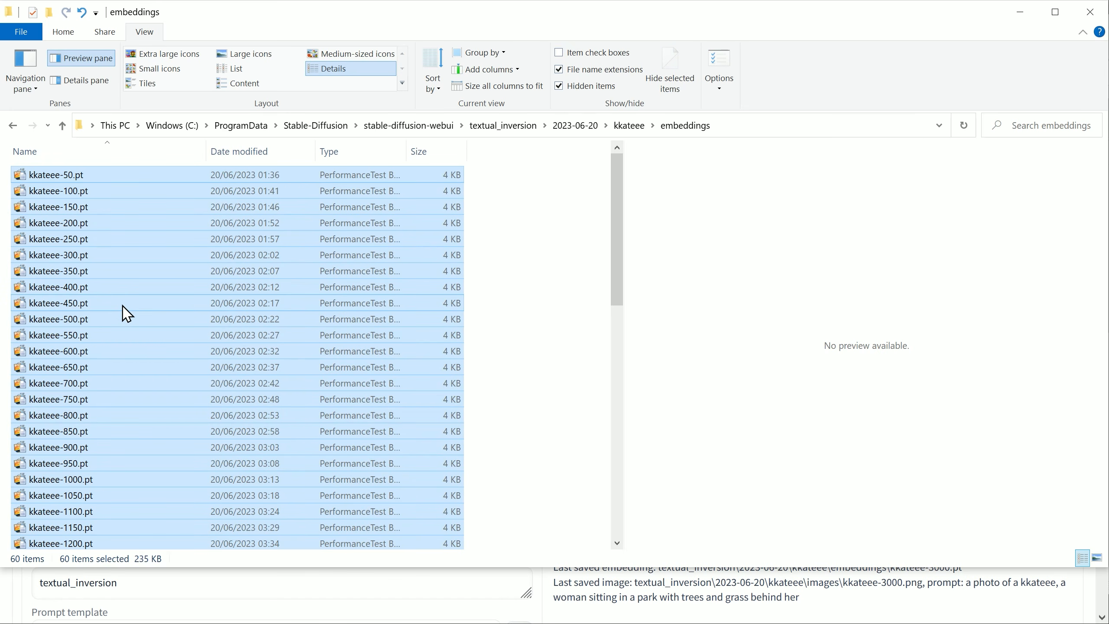
# Step: Paste the copied .pt files into the main stable-diffusion-webui embeddings folder and look through the list down to kkateee-3000.pt
pyautogui.click(15, 128)
pyautogui.click(14, 127)
pyautogui.click(14, 127)
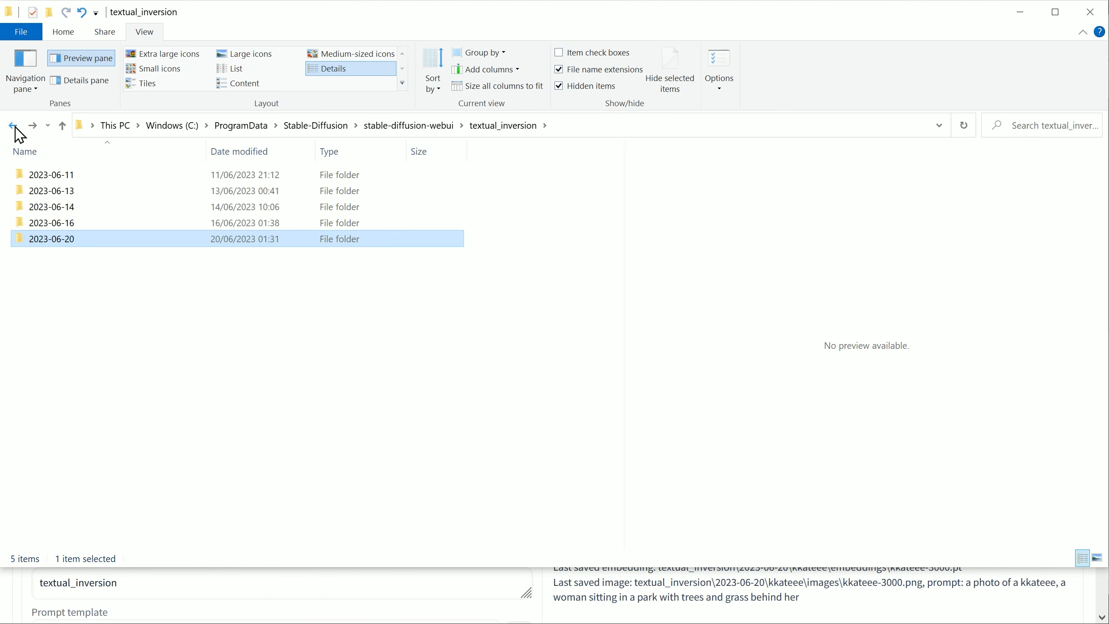
pyautogui.click(14, 128)
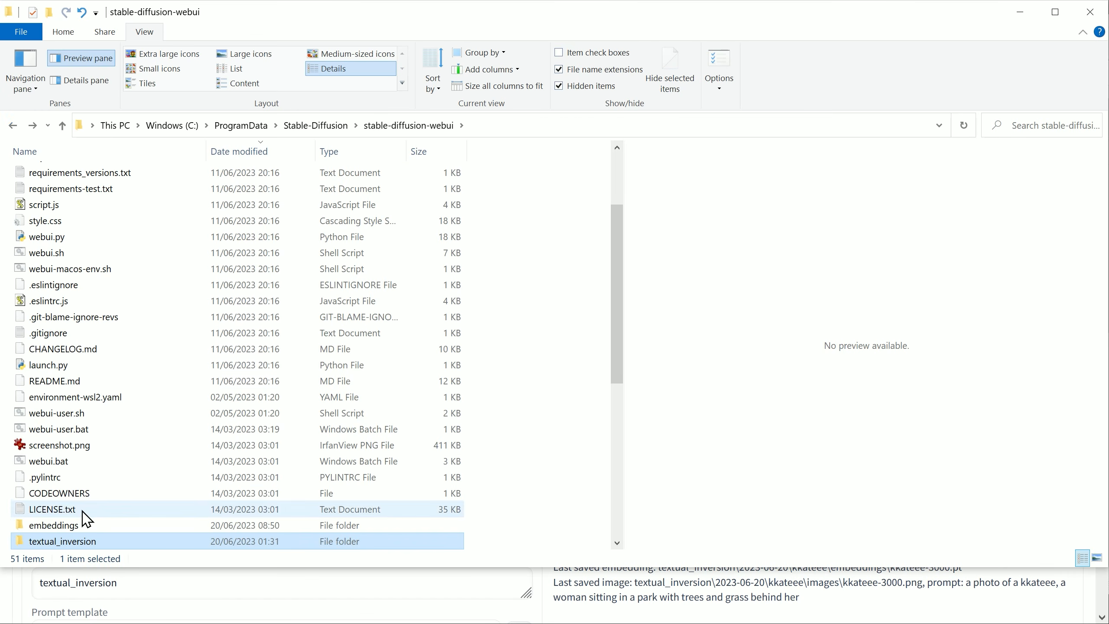
pyautogui.doubleClick(81, 529)
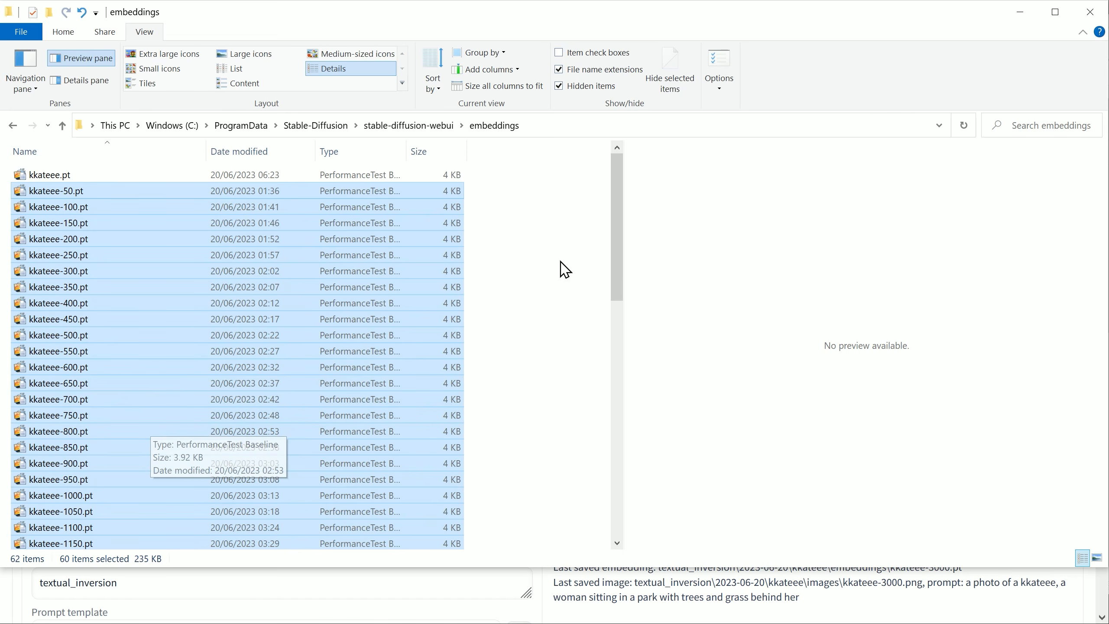
pyautogui.moveTo(621, 213); pyautogui.dragTo(620, 450)
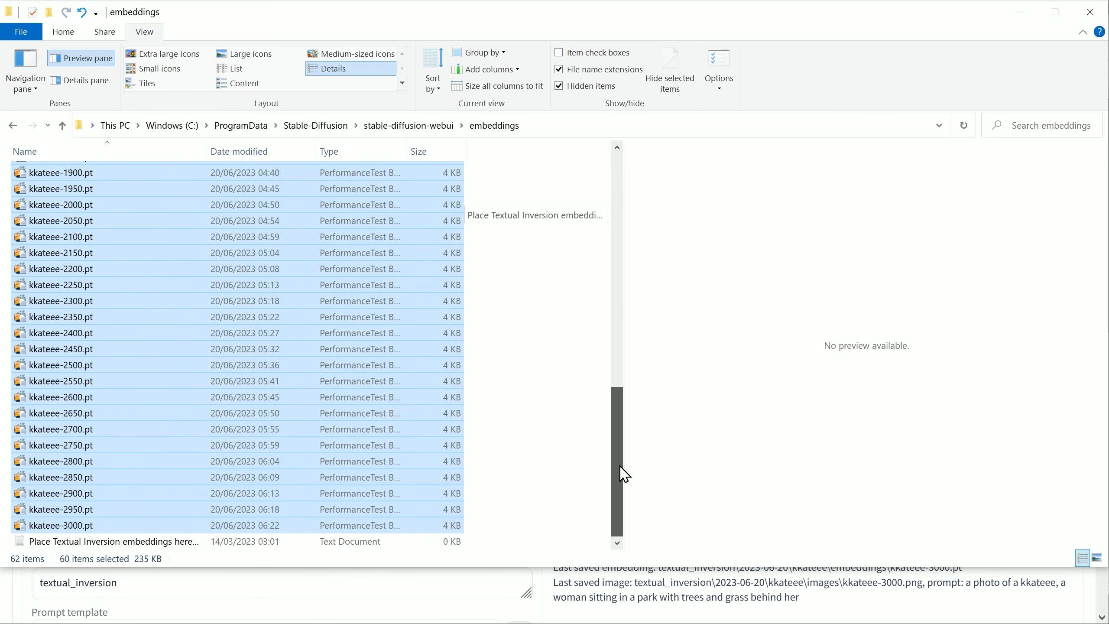
pyautogui.click(551, 457)
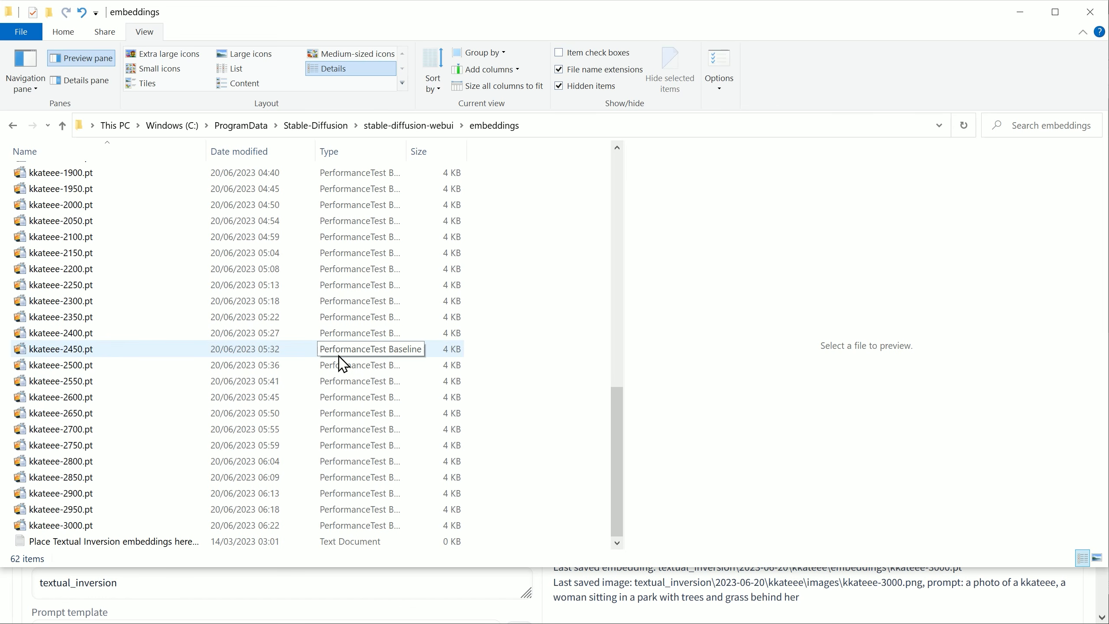
# Step: Switch to the Stable Diffusion web UI and enter the text-to-image prompt "photo of kkateee"
pyautogui.click(395, 616)
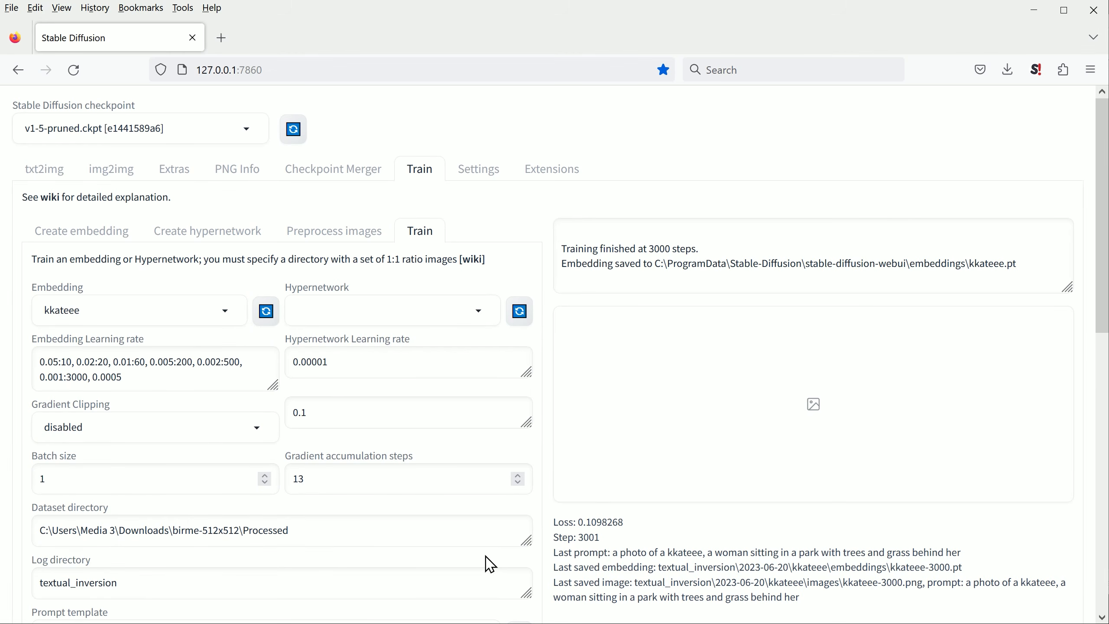
pyautogui.click(39, 176)
pyautogui.click(124, 207)
pyautogui.write('photo of kkateee')
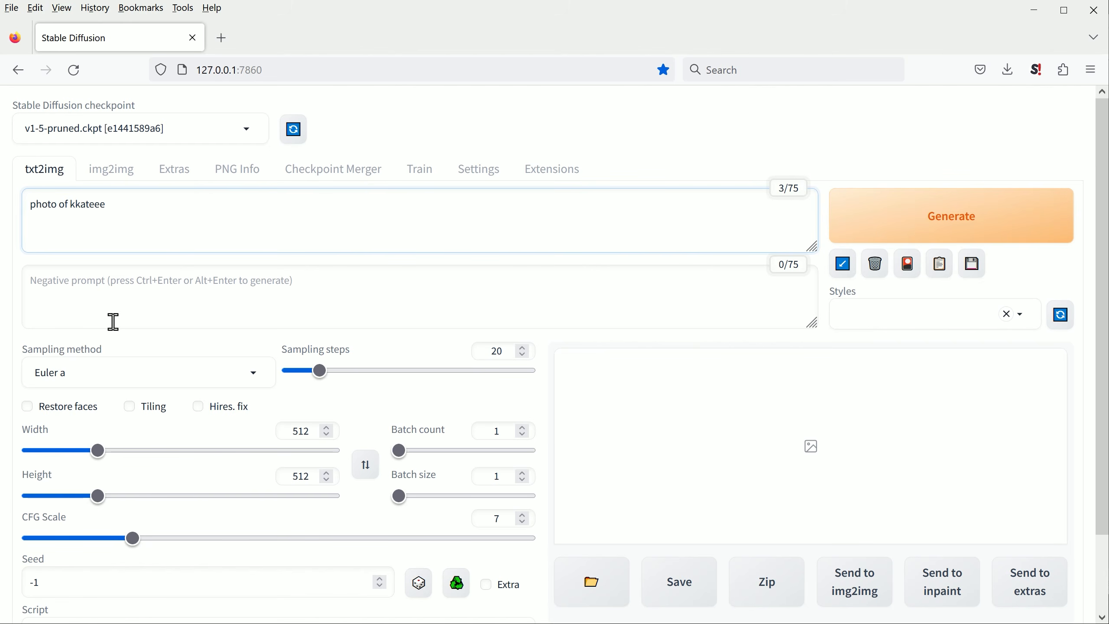
# Step: Set the sampling steps to 25 and the batch count to 4, and generate the images
pyautogui.click(523, 348)
pyautogui.tripleClick(522, 427)
pyautogui.scroll(-2, 493, 469)
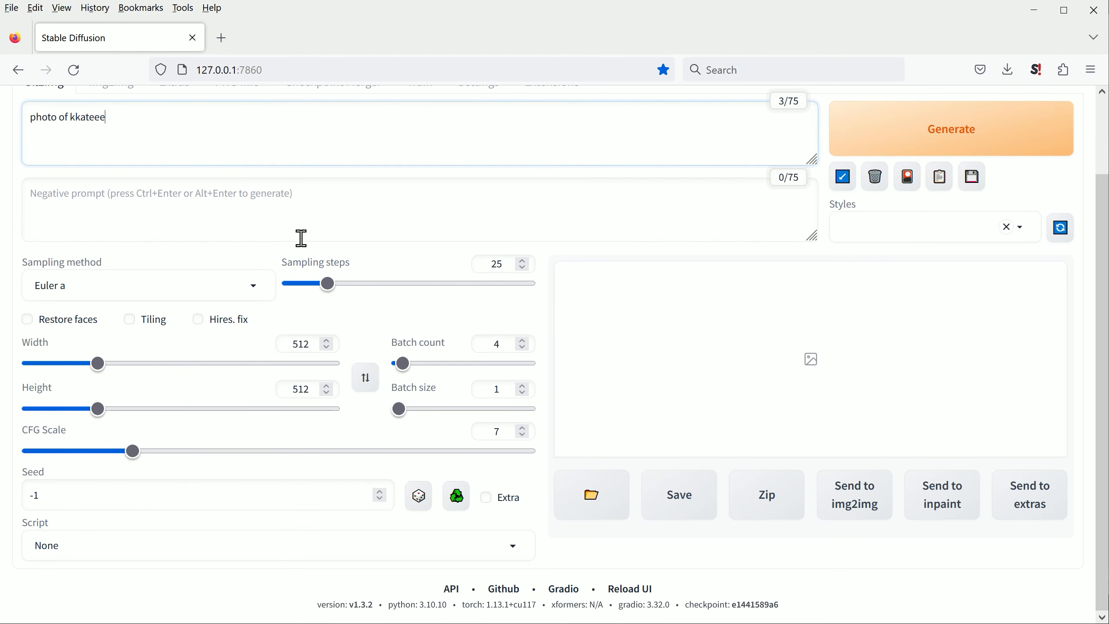
pyautogui.scroll(2, 325, 240)
pyautogui.click(983, 232)
pyautogui.scroll(-2, 1084, 383)
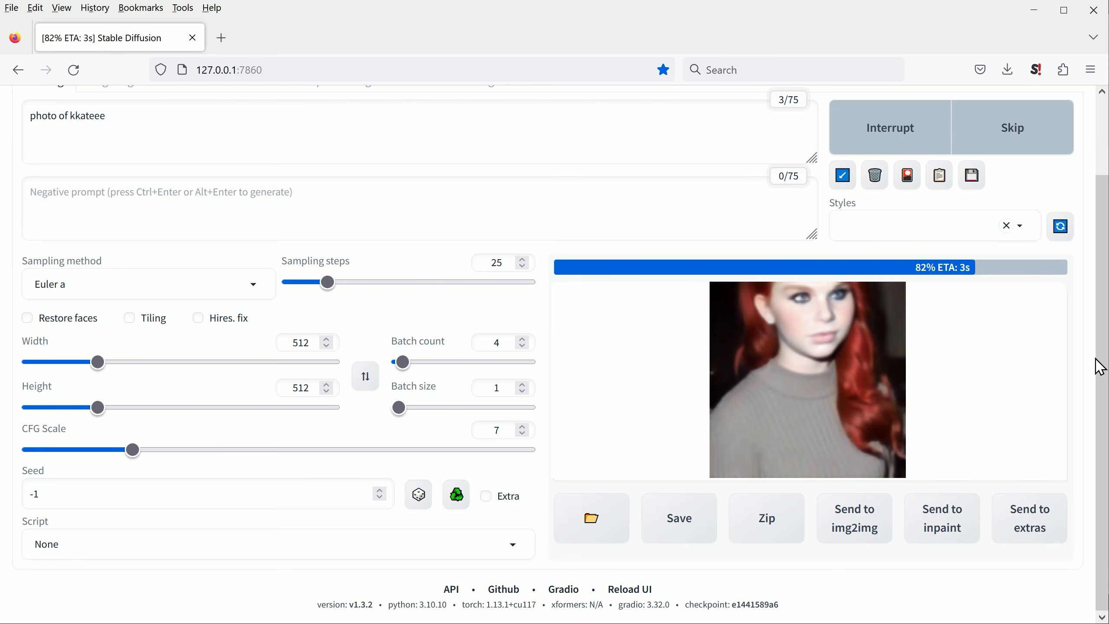
# Step: Enlarge the generated image grid, view each of the four images at full size, and close the viewer
pyautogui.doubleClick(659, 358)
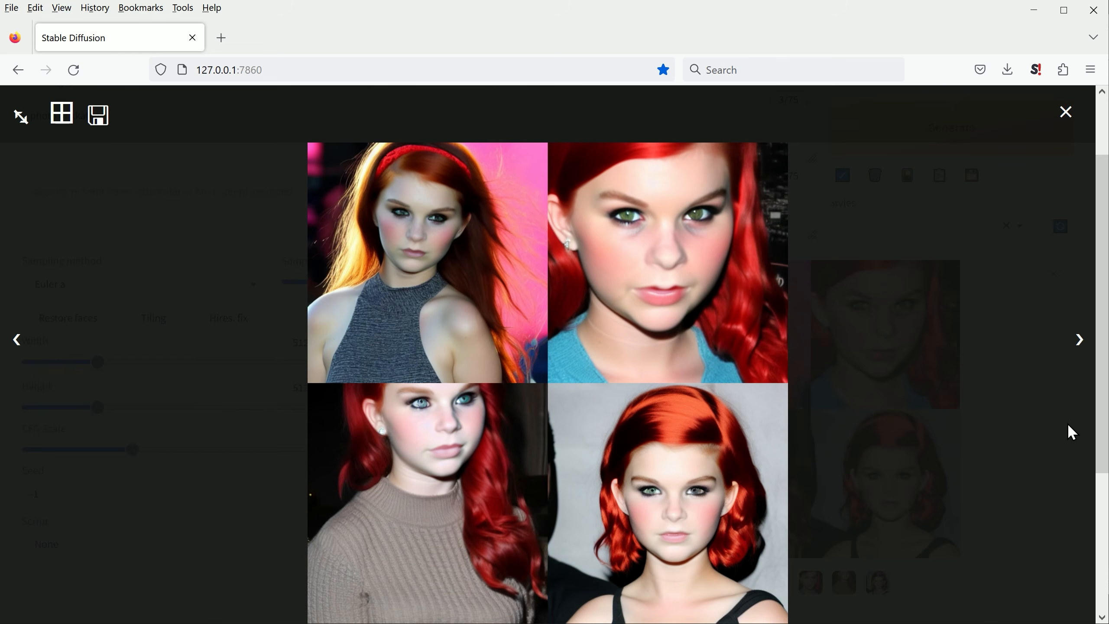
pyautogui.moveTo(1100, 449); pyautogui.dragTo(1100, 501)
pyautogui.click(1079, 341)
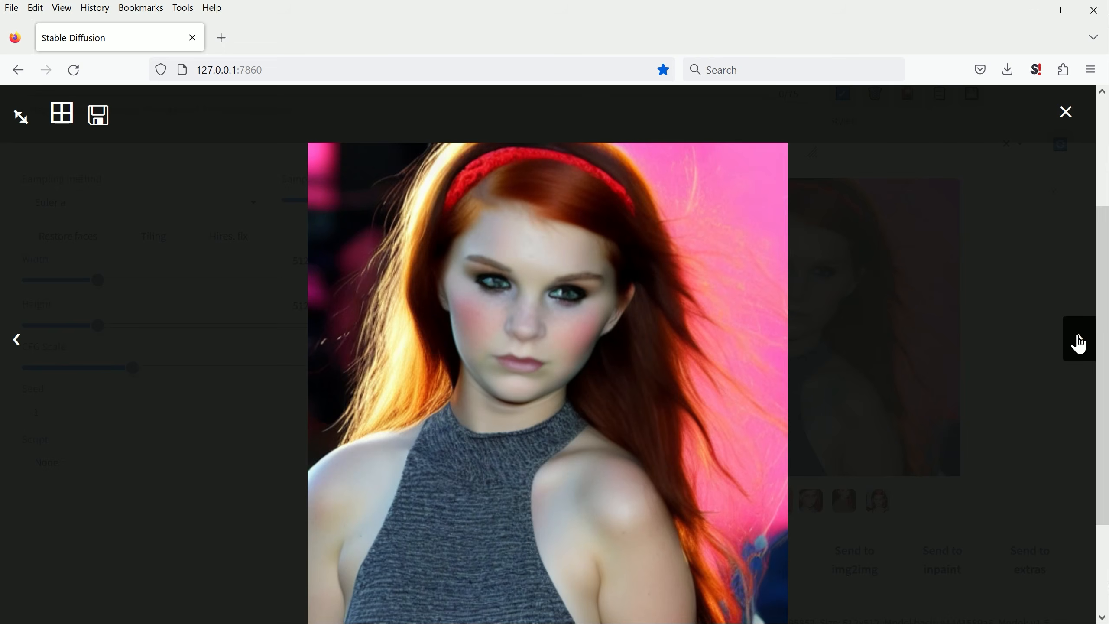
pyautogui.click(1078, 343)
pyautogui.click(1079, 343)
pyautogui.click(1079, 343)
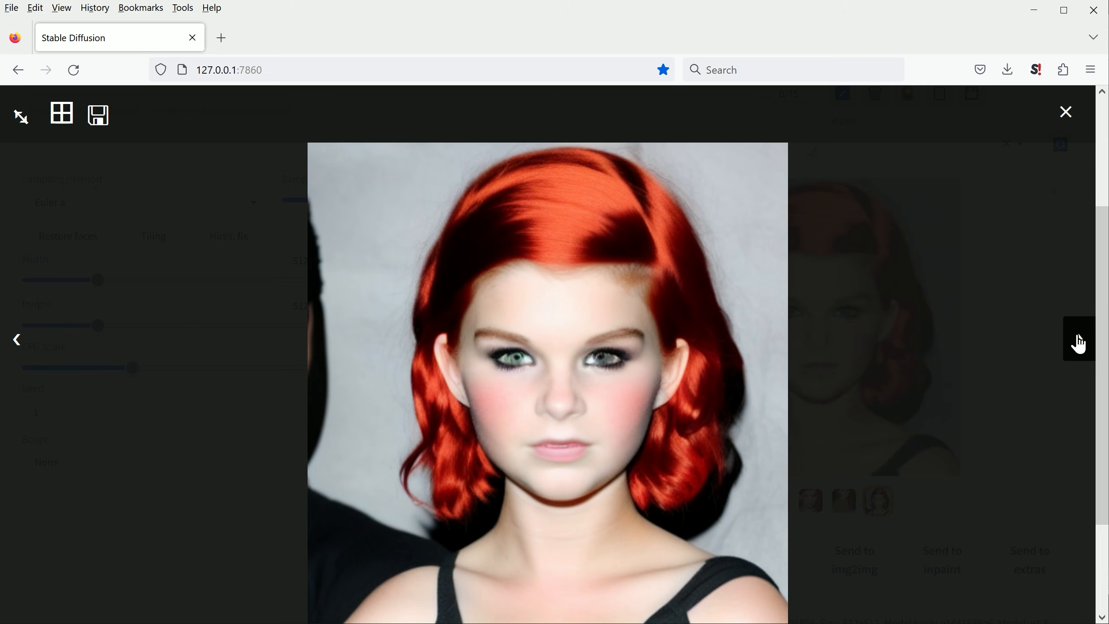
pyautogui.click(1065, 112)
# Step: Extend the prompt to "photo of kkateee, blue eyes, photo realistic" and generate a new batch of images
pyautogui.scroll(4, 139, 433)
pyautogui.click(105, 200)
pyautogui.write(', blue eyes,')
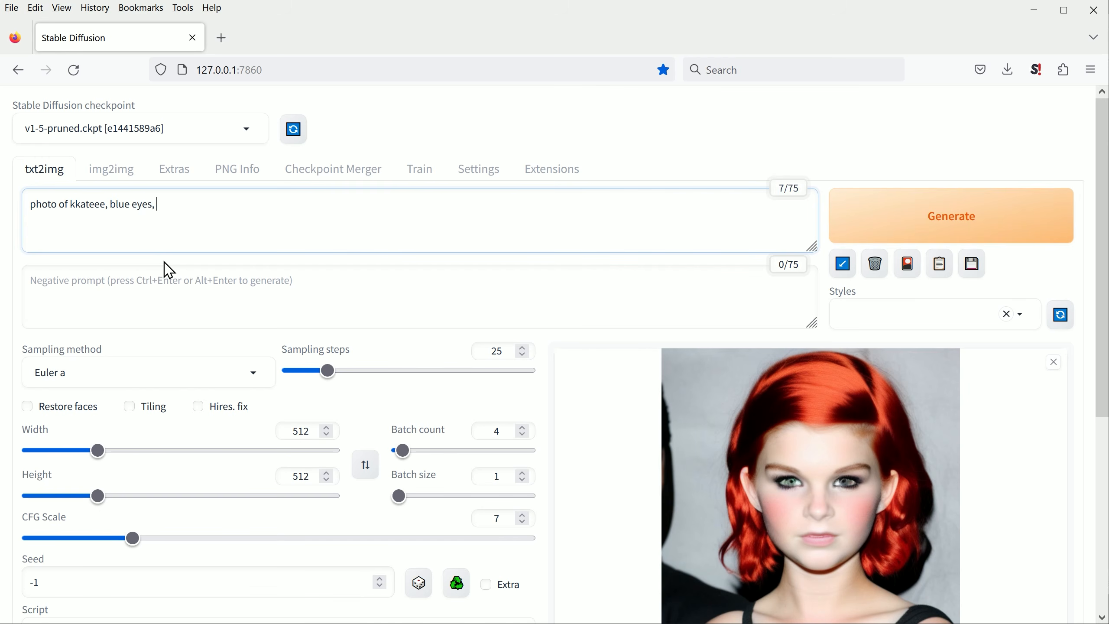
pyautogui.write(' photo realistic')
pyautogui.click(873, 227)
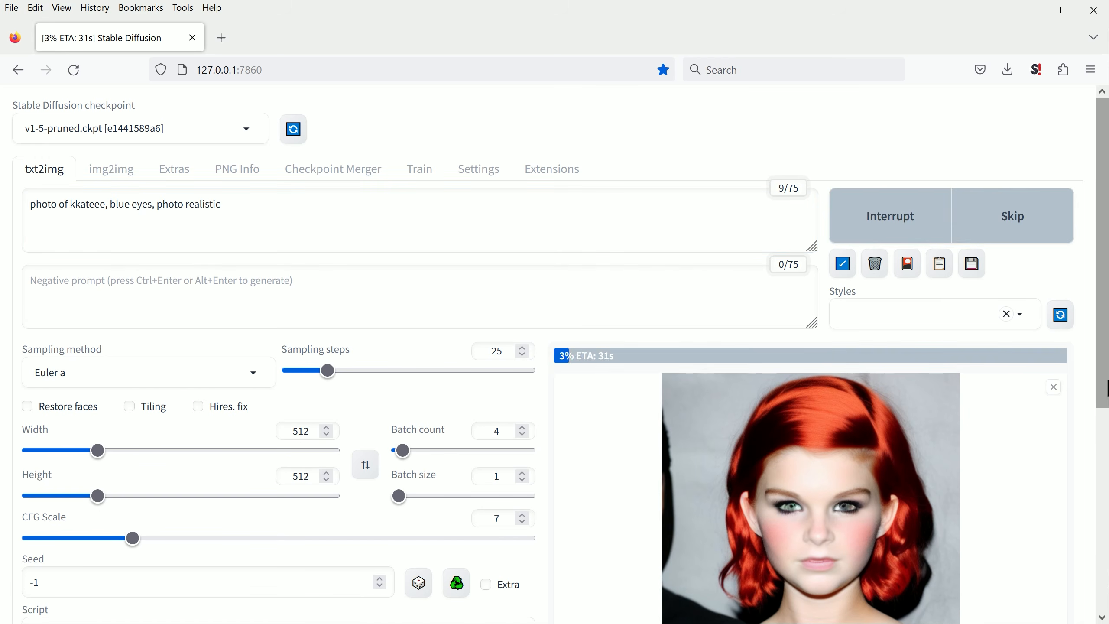
pyautogui.scroll(-5, 1069, 389)
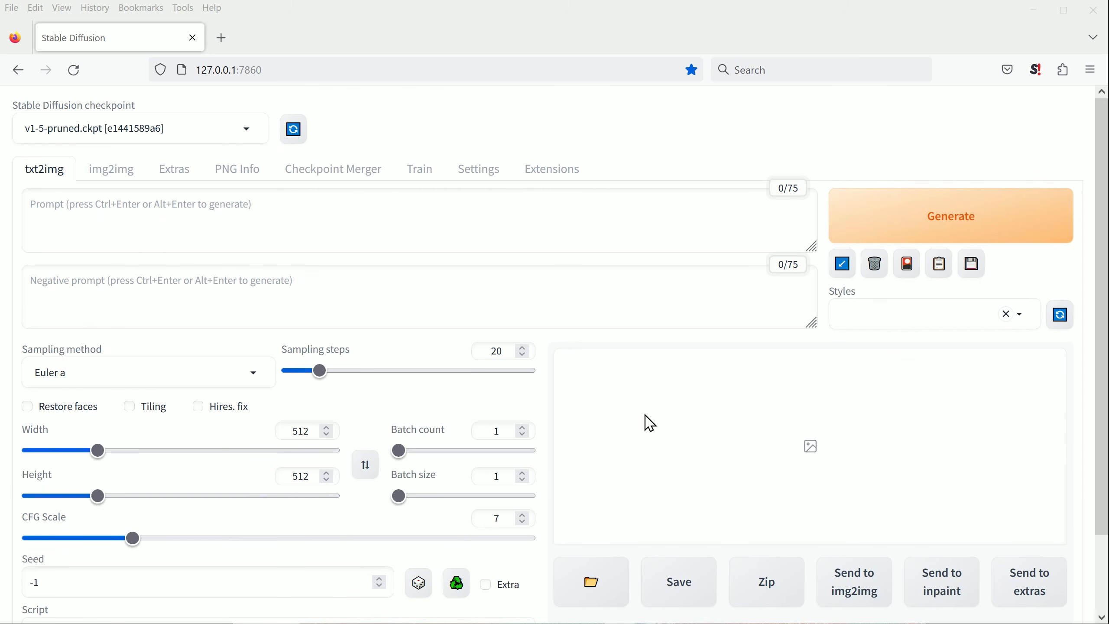
# Step: Generate a batch of four images from the prompt "kkateee" alone with 25 sampling steps
pyautogui.click(94, 208)
pyautogui.write('kk')
pyautogui.tripleClick(523, 348)
pyautogui.doubleClick(523, 348)
pyautogui.tripleClick(524, 427)
pyautogui.scroll(-3, 708, 350)
pyautogui.click(978, 142)
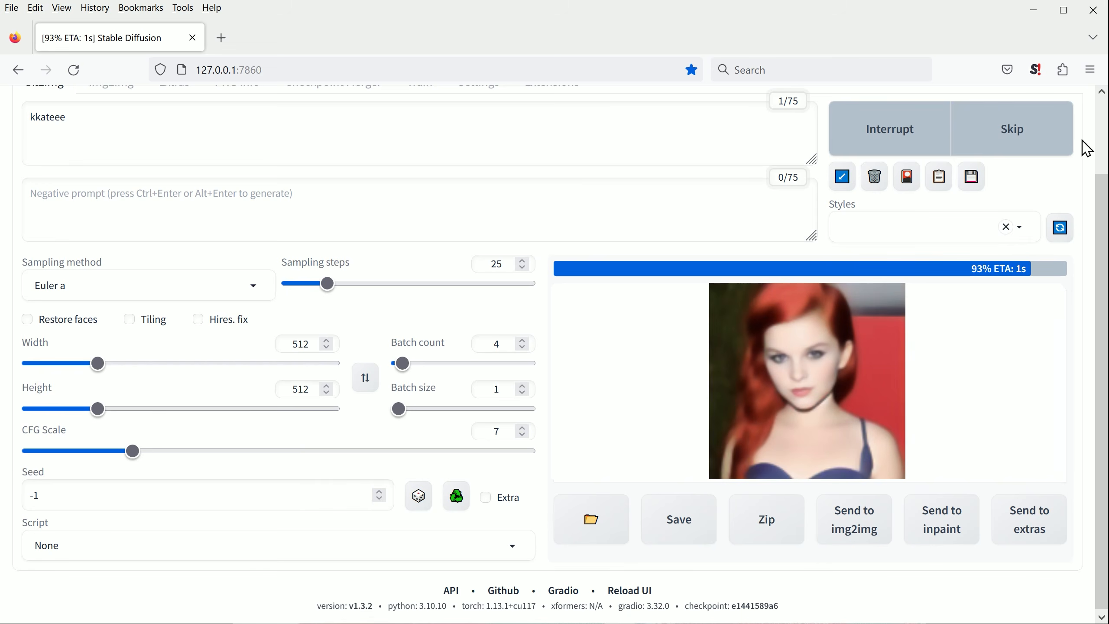
# Step: Enlarge the generated image grid and view each of the four images at full size
pyautogui.click(616, 345)
pyautogui.click(680, 345)
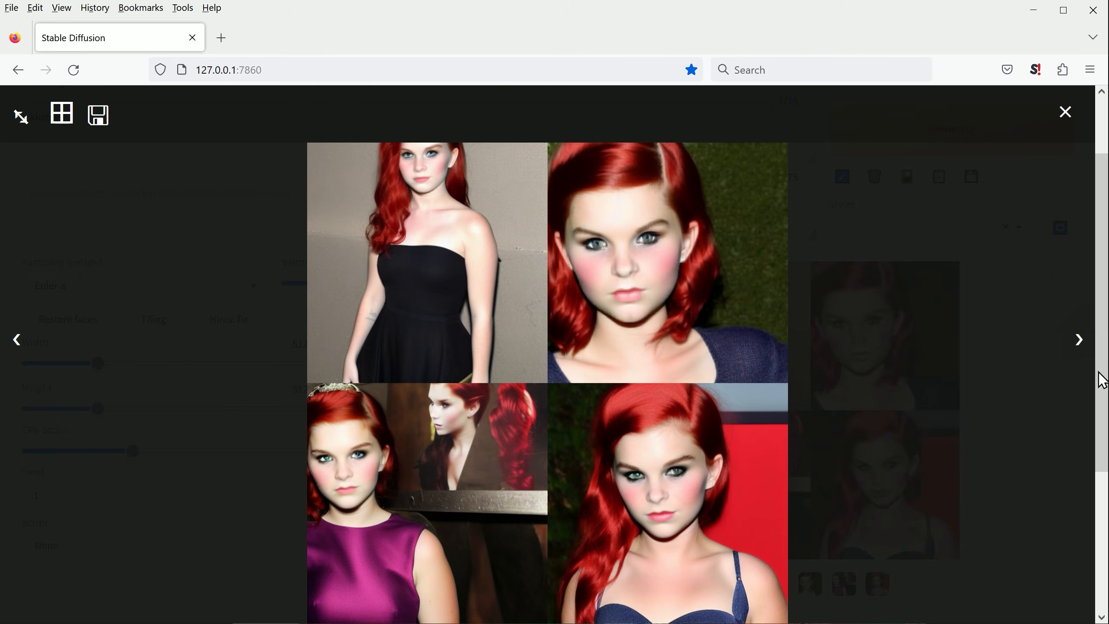
pyautogui.click(1077, 346)
pyautogui.click(1077, 346)
pyautogui.click(1077, 346)
pyautogui.click(1077, 346)
# Step: Set the CFG scale to 5 and generate a new batch of images from the same prompt
pyautogui.click(113, 445)
pyautogui.click(100, 450)
pyautogui.click(916, 141)
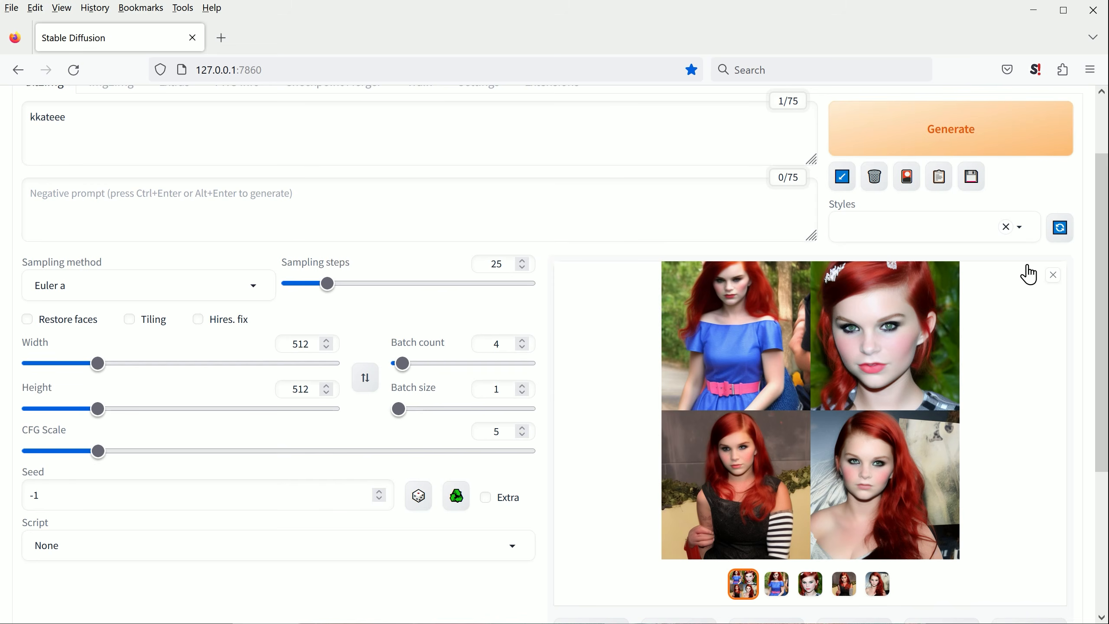
# Step: View the grid and each image generated at CFG scale 5 at full size, and close the viewer
pyautogui.click(804, 391)
pyautogui.click(1079, 349)
pyautogui.click(1080, 349)
pyautogui.click(1080, 348)
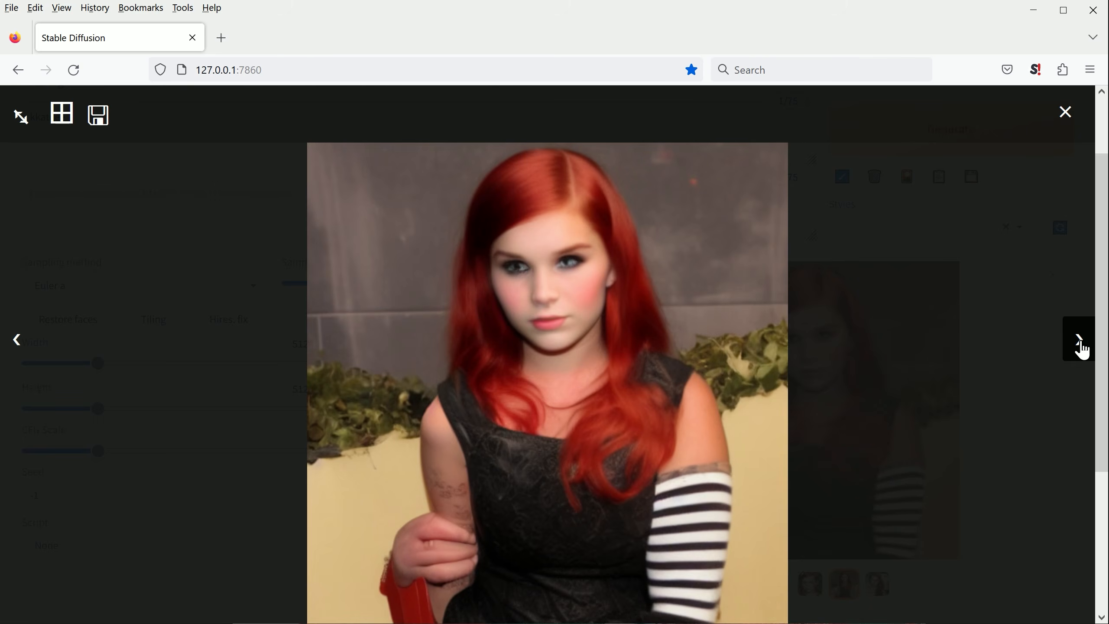
pyautogui.click(1080, 350)
pyautogui.click(1081, 349)
pyautogui.click(984, 257)
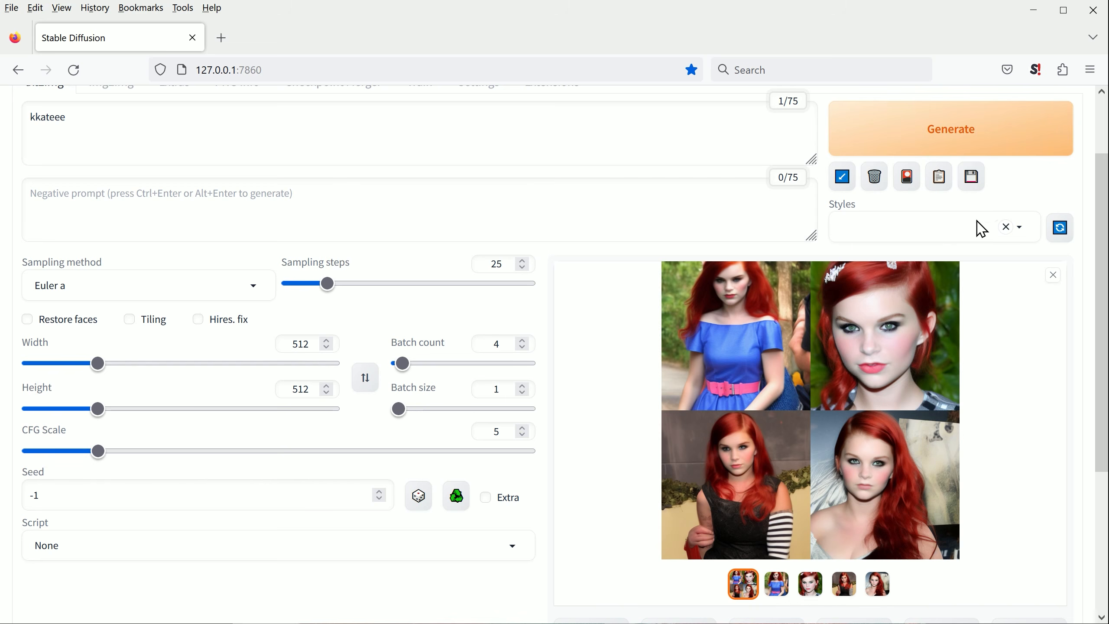
# Step: Generate a batch of images at CFG scale 3 and view each of them at full size
pyautogui.moveTo(98, 452); pyautogui.dragTo(64, 452)
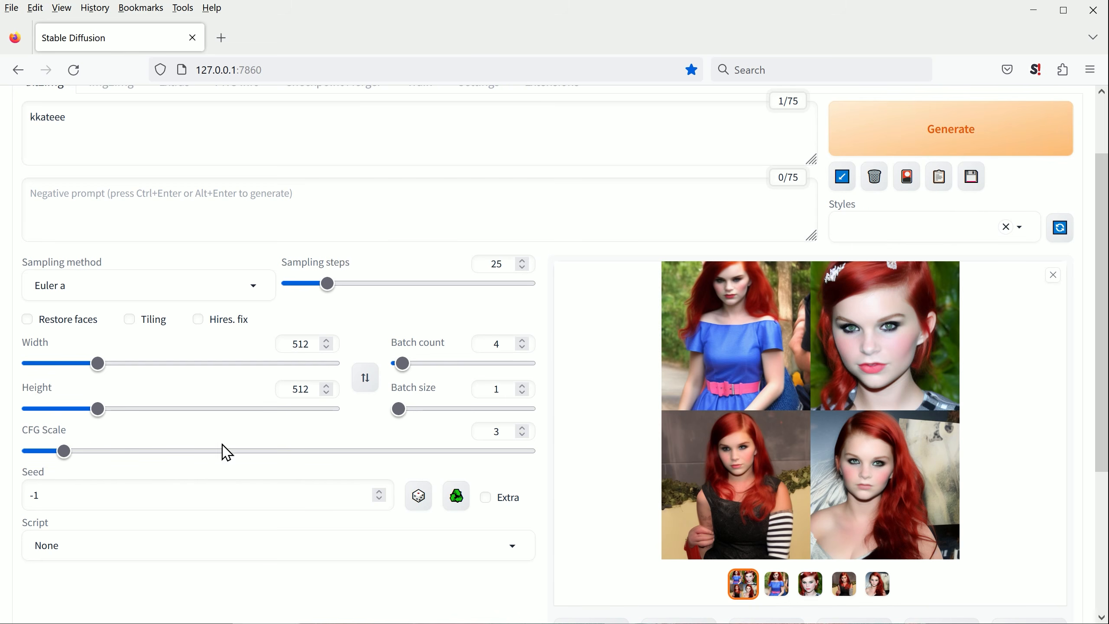
pyautogui.click(1047, 140)
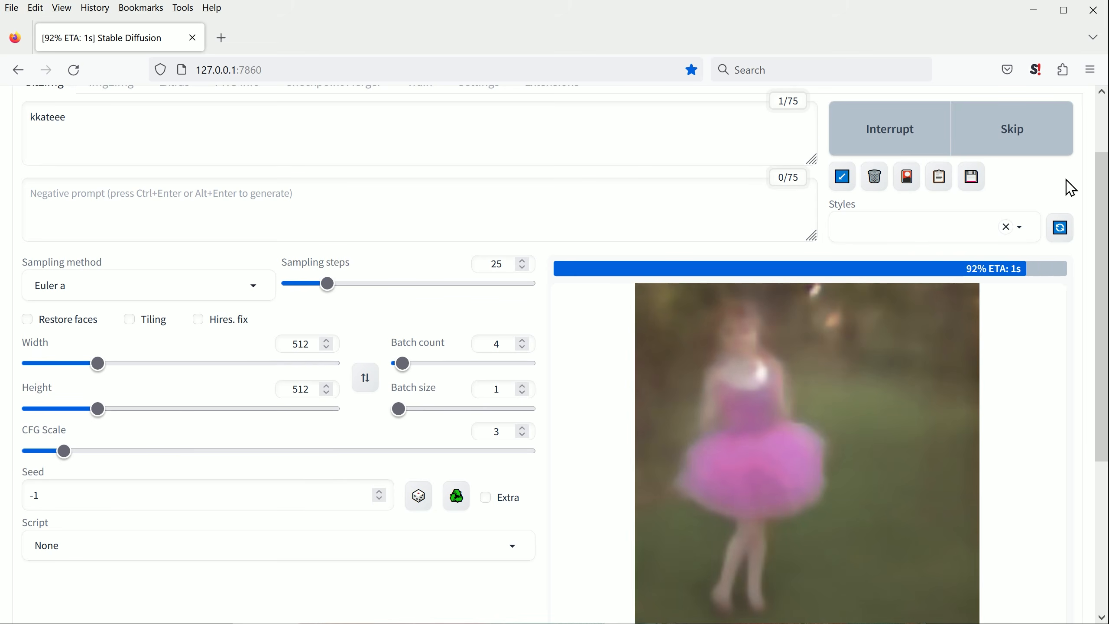
pyautogui.click(865, 368)
pyautogui.click(1075, 340)
pyautogui.click(1075, 341)
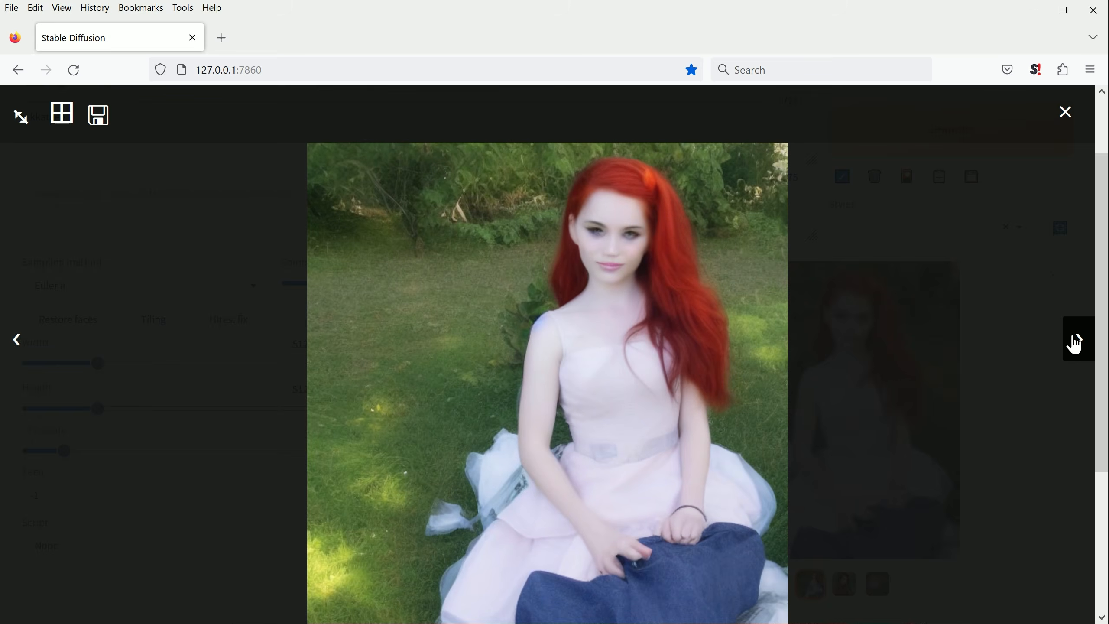
pyautogui.click(1074, 341)
pyautogui.click(1074, 341)
pyautogui.click(1074, 341)
pyautogui.click(1068, 112)
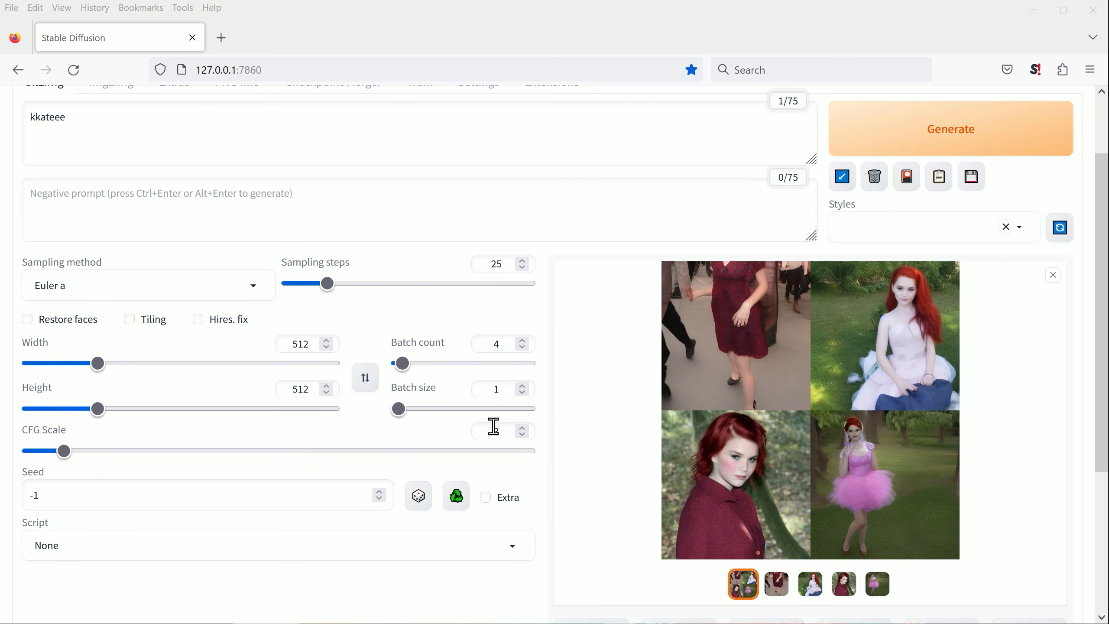
# Step: Generate a batch of images at CFG scale 9 and view each of them at full size
pyautogui.click(522, 428)
pyautogui.click(917, 131)
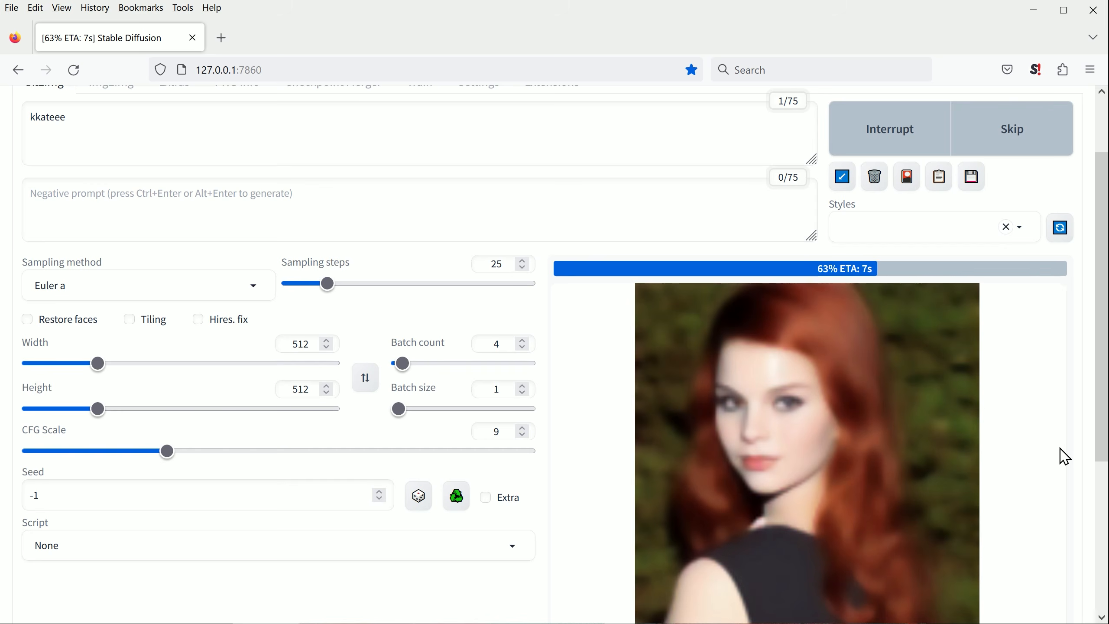
pyautogui.click(893, 437)
pyautogui.click(1078, 343)
pyautogui.click(1077, 343)
pyautogui.click(1077, 343)
pyautogui.click(1078, 343)
pyautogui.click(707, 94)
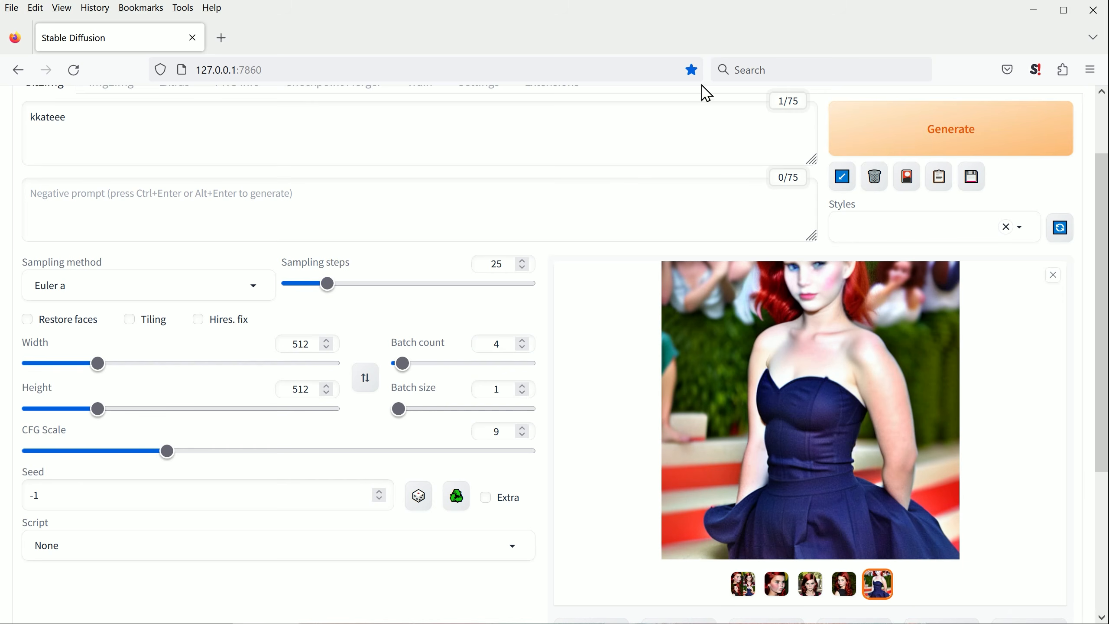
# Step: Change the prompt to "photo of kkateee, blue eyes" and generate a new batch of images
pyautogui.click(110, 123)
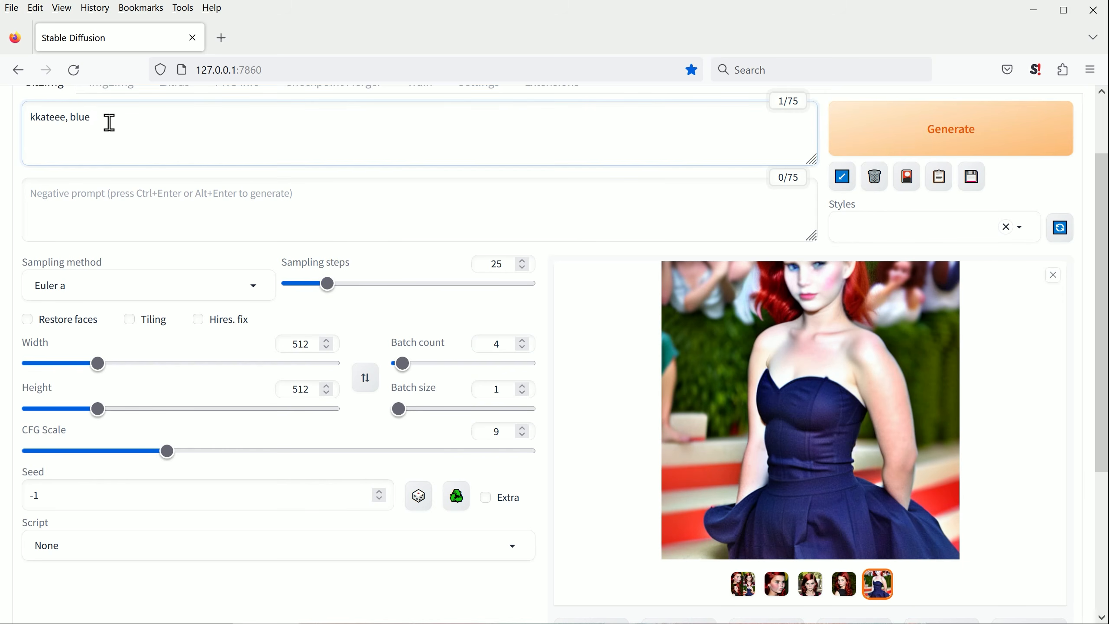
pyautogui.click(29, 117)
pyautogui.write('photo of')
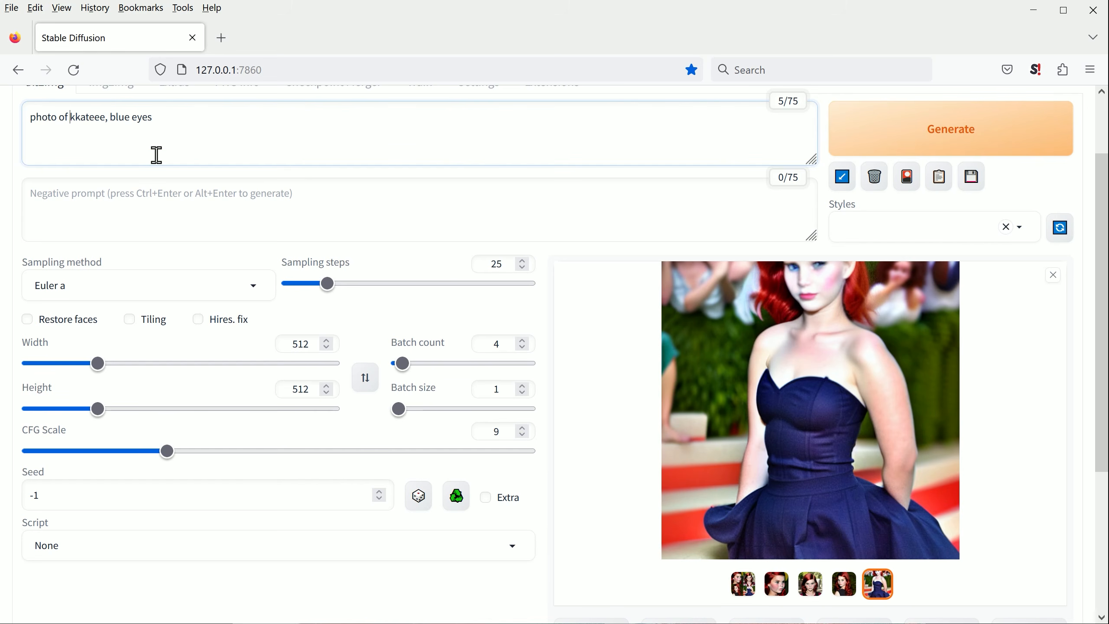
pyautogui.hotkey('ctrl', 'Return')
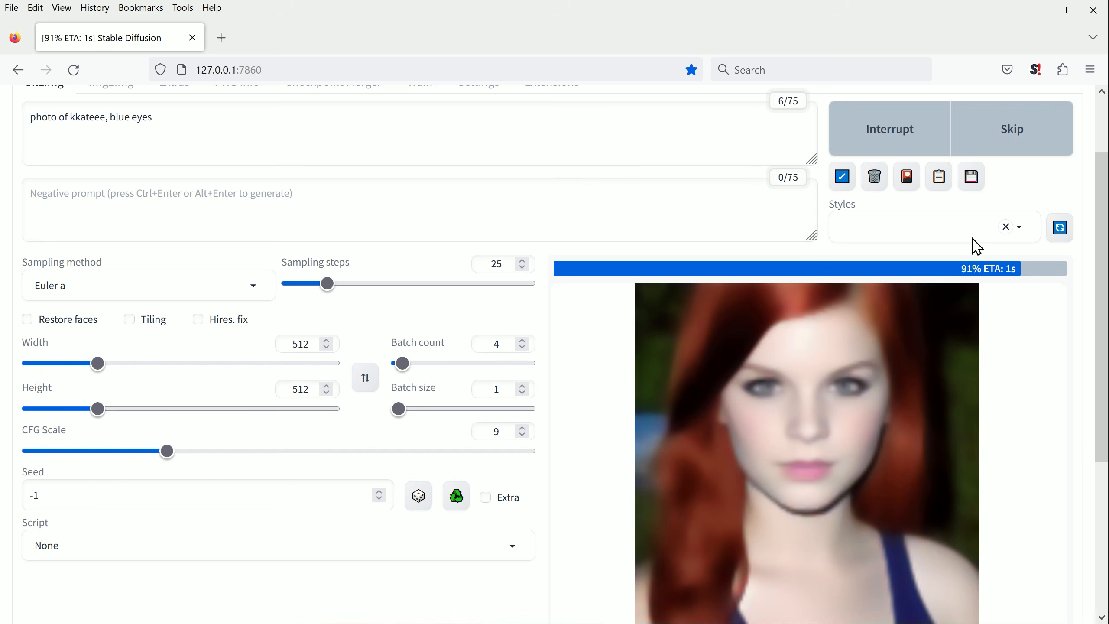
# Step: Enlarge the blue-eyes results, look through the images at full size, and close the viewer
pyautogui.click(787, 465)
pyautogui.click(1079, 347)
pyautogui.click(1078, 347)
pyautogui.click(1071, 189)
# Step: Generate a batch of images at CFG scale 7 and view the results at full size
pyautogui.moveTo(167, 451); pyautogui.dragTo(156, 459)
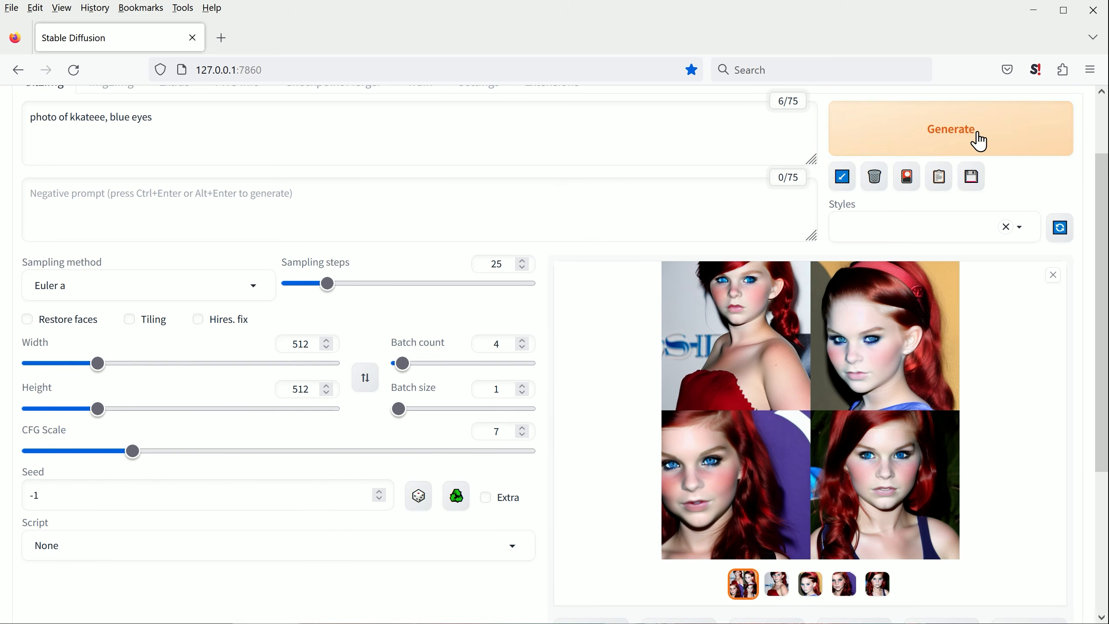
pyautogui.click(979, 141)
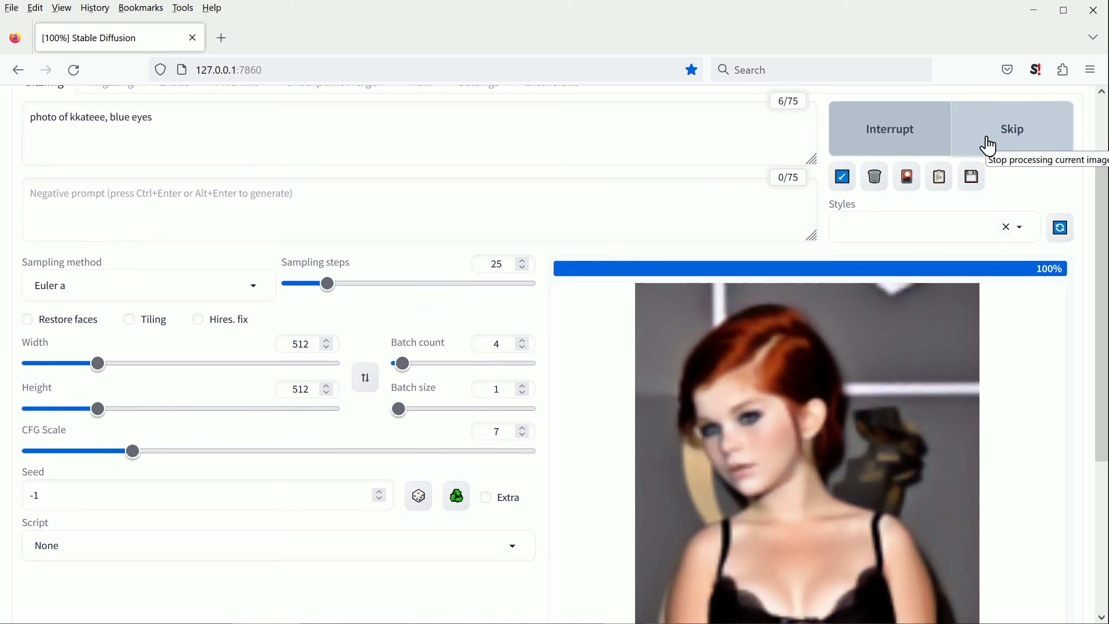
pyautogui.click(742, 412)
pyautogui.click(1075, 348)
pyautogui.click(1075, 349)
pyautogui.click(1075, 348)
pyautogui.click(1075, 349)
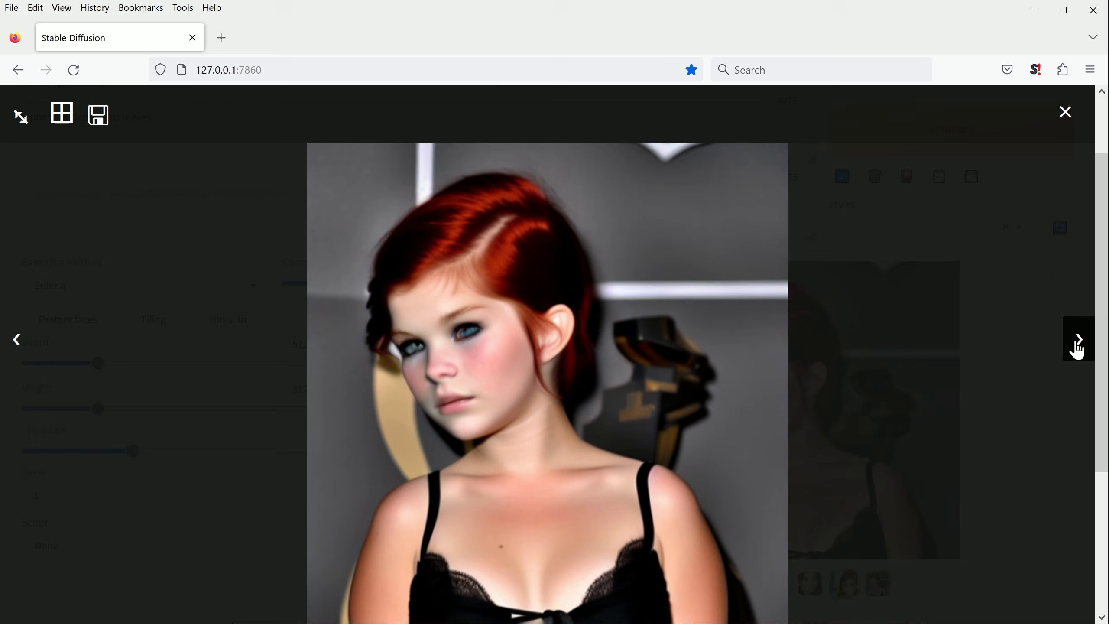
pyautogui.click(1065, 112)
# Step: Extend the prompt to "photo of kkateee, blue eyes, beautiful, pretty" and generate a new batch of images
pyautogui.click(212, 151)
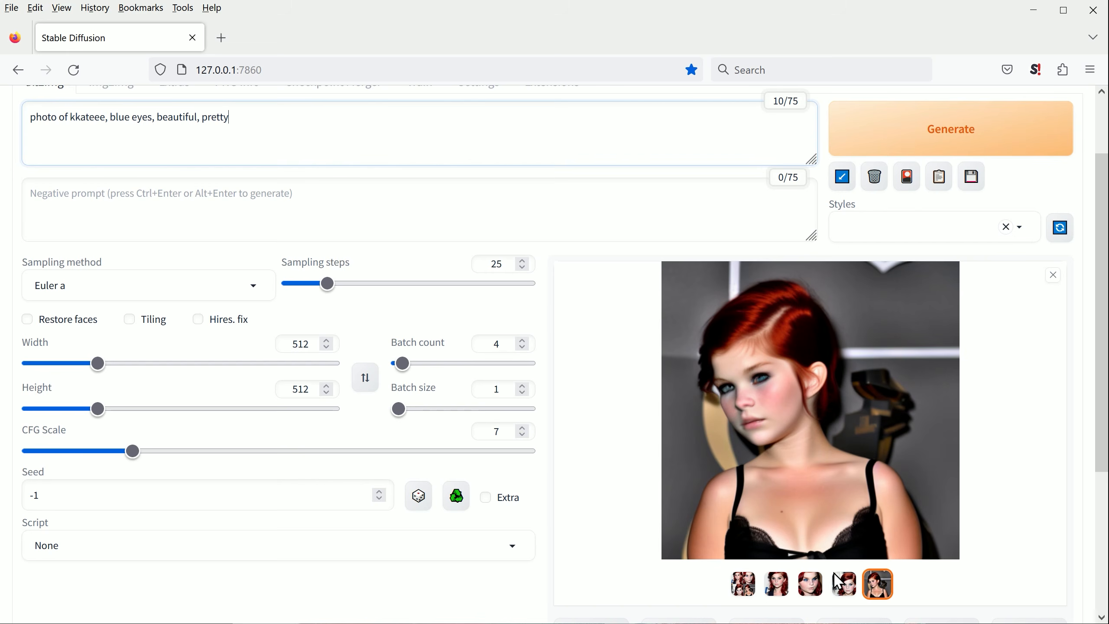
pyautogui.click(901, 130)
pyautogui.click(902, 130)
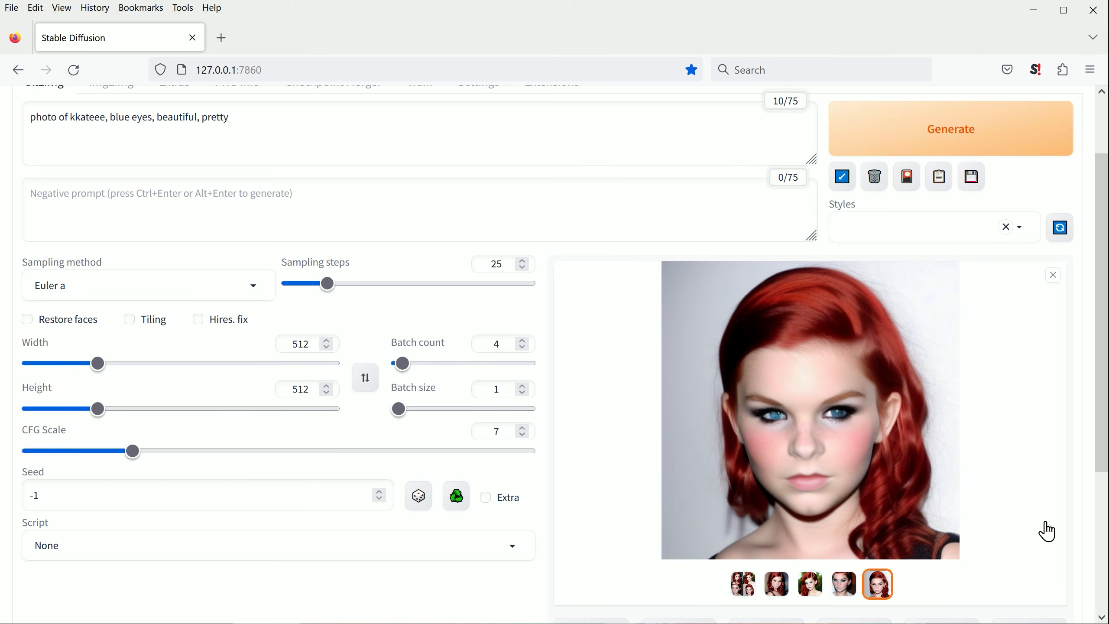
# Step: View the images generated with the "beautiful, pretty" prompt at full size and close the viewer
pyautogui.click(1045, 530)
pyautogui.click(1076, 341)
pyautogui.click(1076, 341)
pyautogui.click(1076, 341)
pyautogui.click(1076, 341)
pyautogui.click(1065, 112)
# Step: Generate images from the prompt "photo of kkateee, beautiful, pretty, full body, high quality" and view each of them at full size
pyautogui.moveTo(157, 118); pyautogui.dragTo(109, 120)
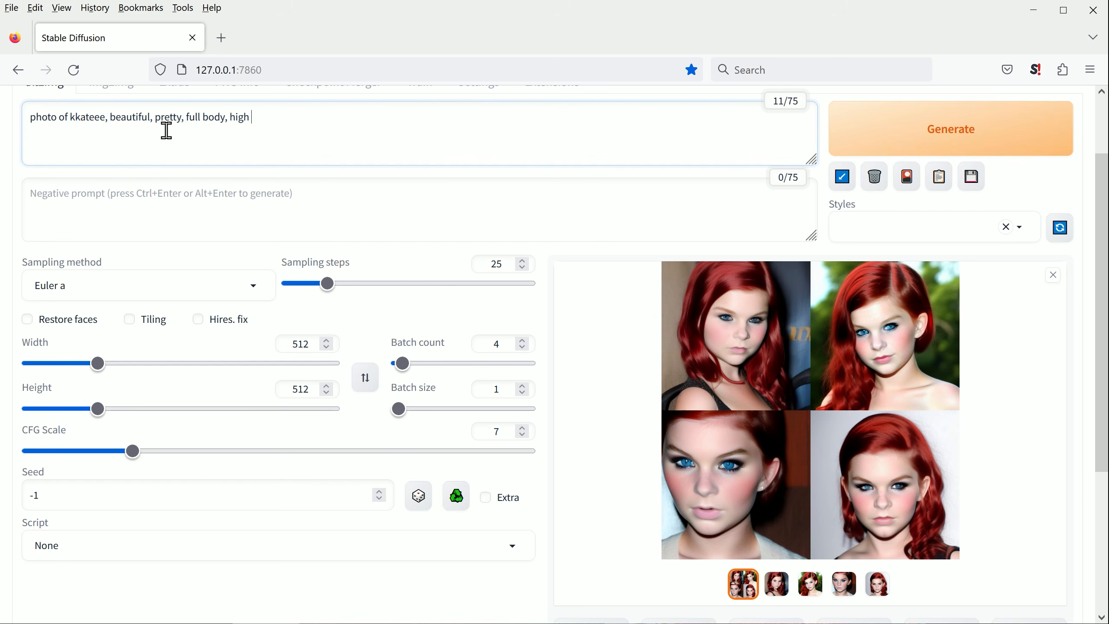
pyautogui.click(960, 141)
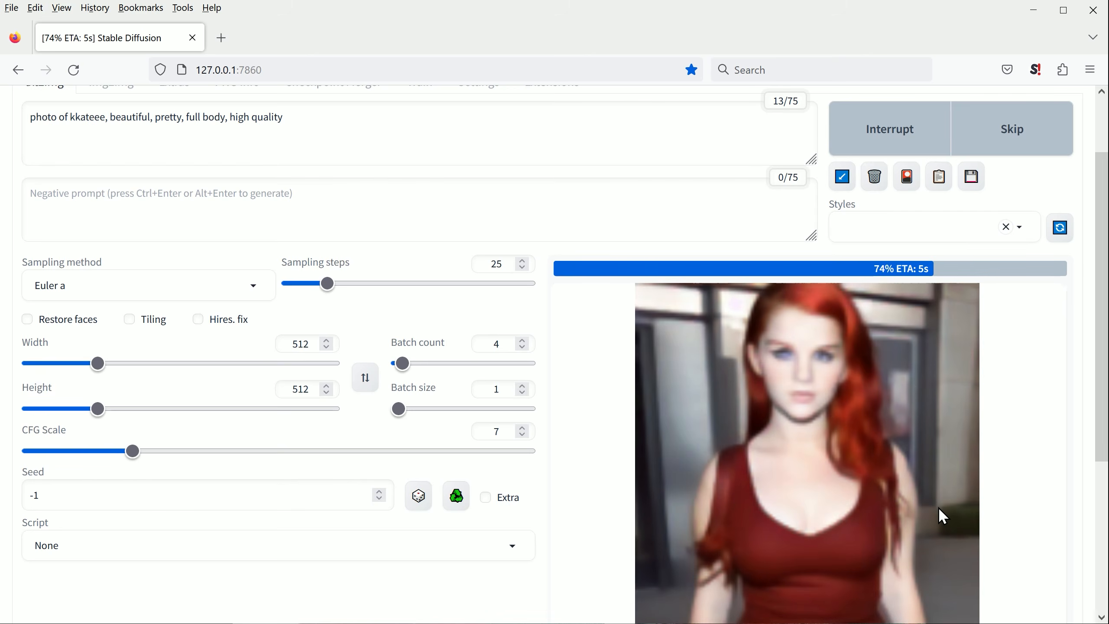
pyautogui.click(767, 396)
pyautogui.click(1076, 341)
pyautogui.click(1076, 341)
pyautogui.click(1076, 341)
pyautogui.click(1076, 341)
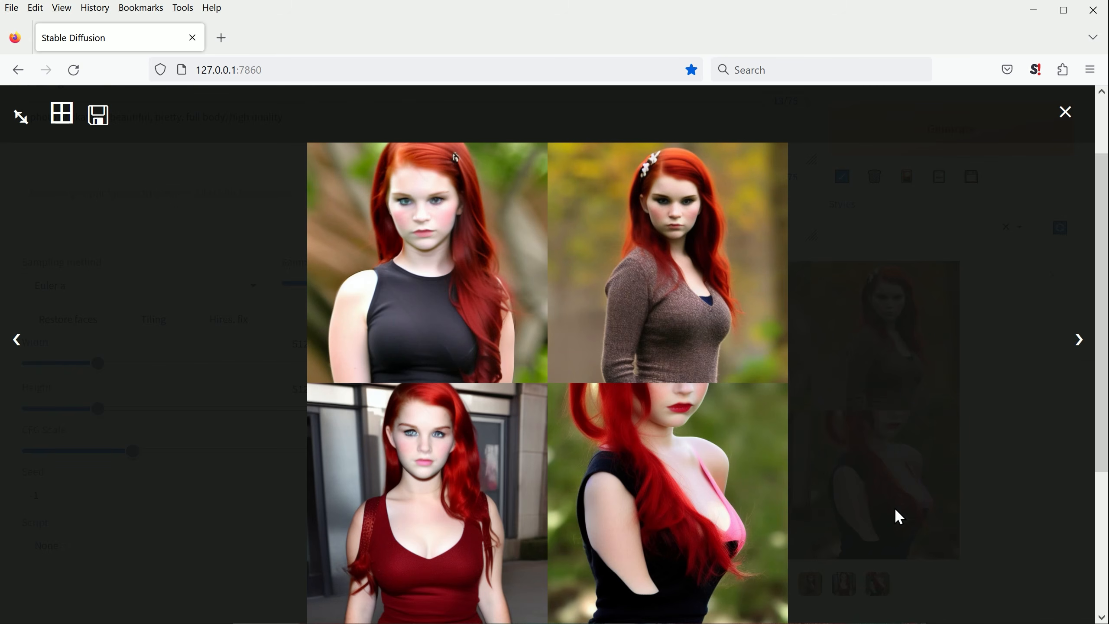
pyautogui.click(1065, 112)
# Step: Change the embedding name in the prompt to kkateee-2000 and generate a new batch of images
pyautogui.scroll(2, 185, 178)
pyautogui.click(161, 204)
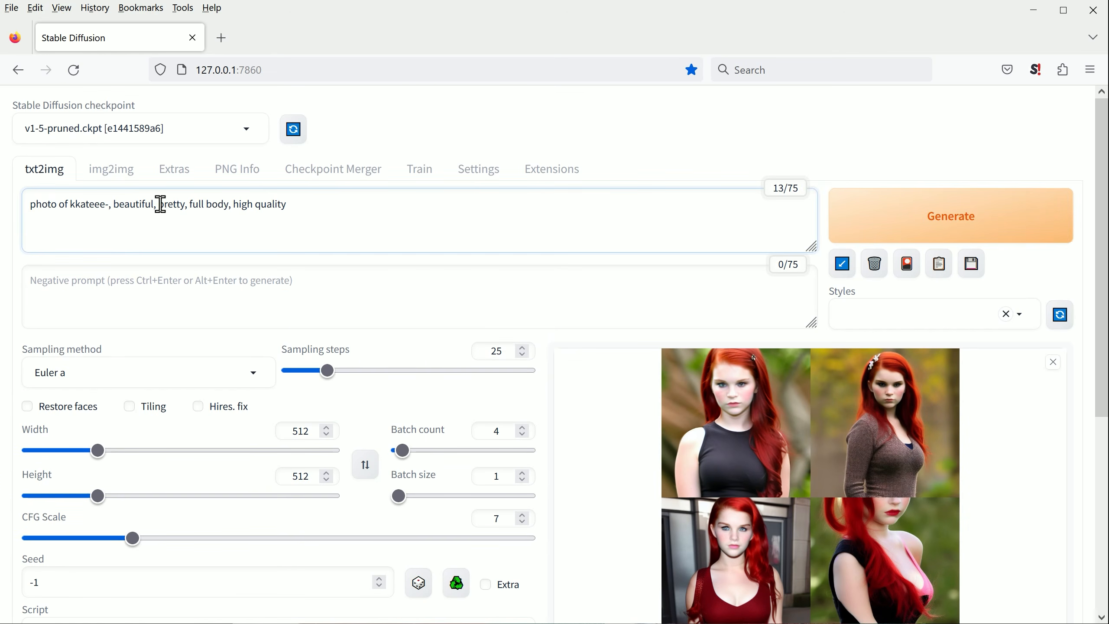
pyautogui.write('2000')
pyautogui.click(861, 226)
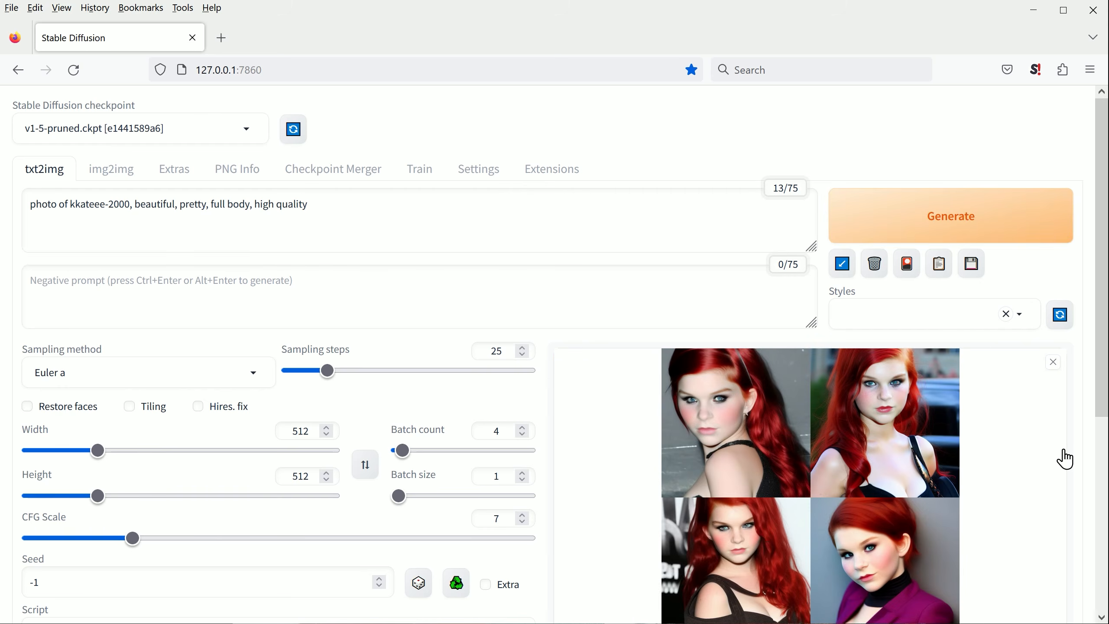
# Step: View each image generated with the kkateee-2000 embedding at full size and close the viewer
pyautogui.click(806, 456)
pyautogui.click(1078, 340)
pyautogui.click(1078, 340)
pyautogui.click(1078, 340)
pyautogui.click(1077, 340)
pyautogui.click(1078, 340)
pyautogui.click(1065, 114)
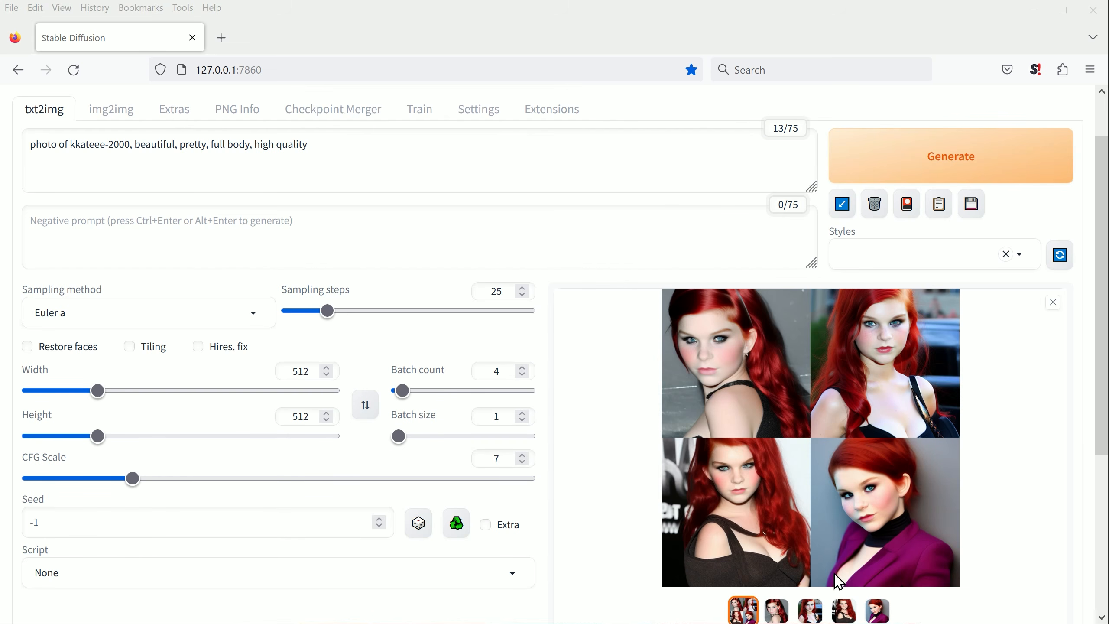
# Step: Generate a batch of images with the kkateee-2500 embedding in the prompt and view each of them at full size
pyautogui.click(120, 147)
pyautogui.click(923, 160)
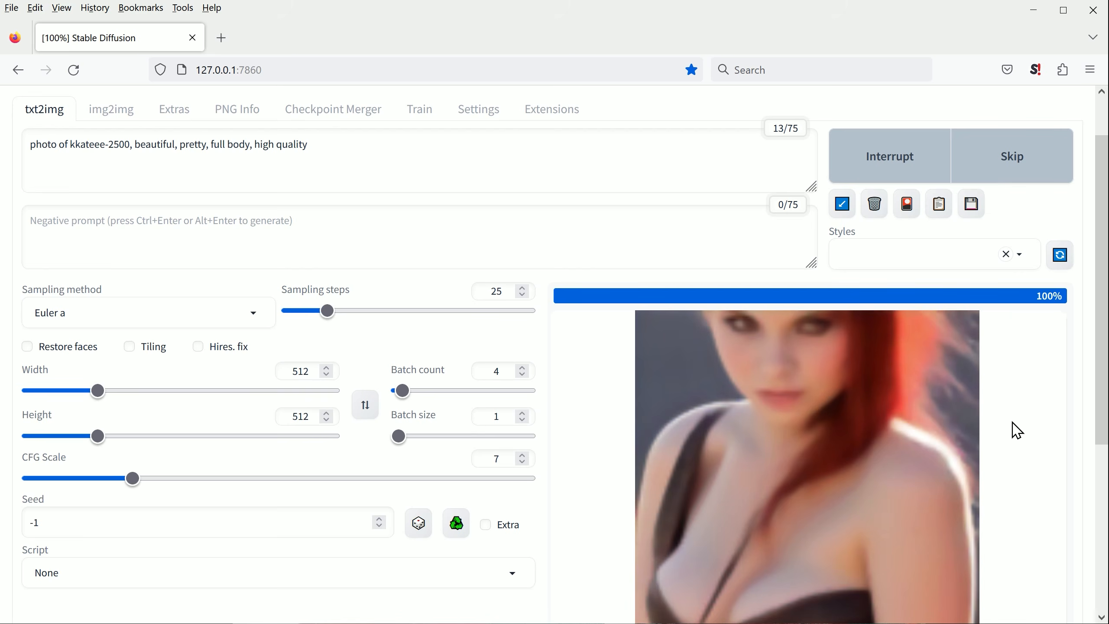
pyautogui.click(795, 451)
pyautogui.click(1076, 344)
pyautogui.click(1078, 345)
pyautogui.click(1078, 345)
pyautogui.click(1076, 345)
pyautogui.click(1065, 112)
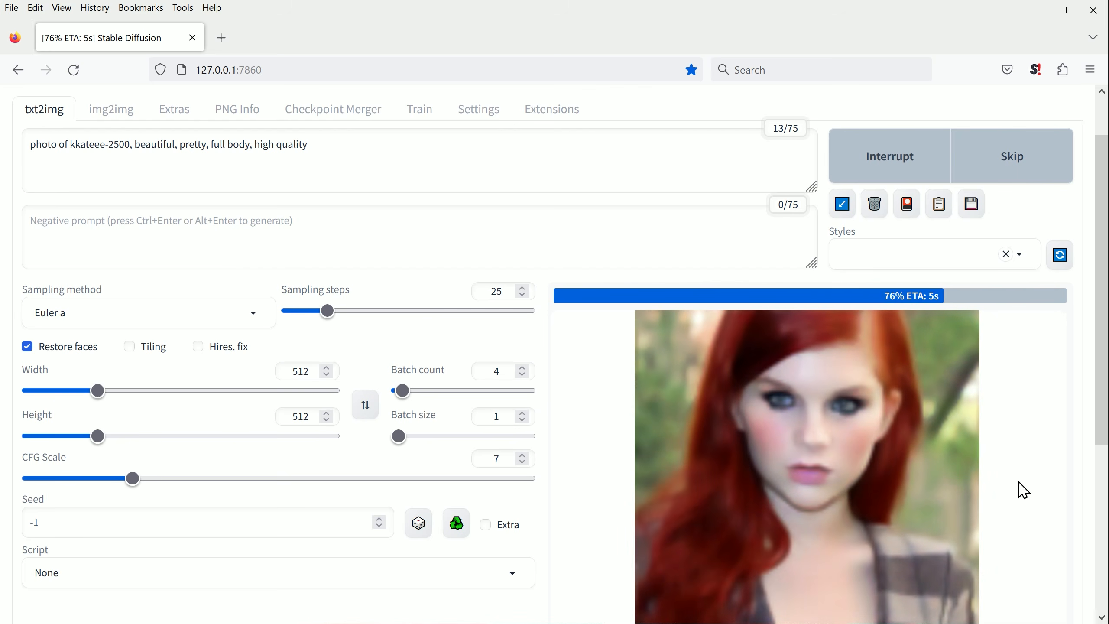
# Step: View each image generated with Restore faces enabled at full size and close the viewer
pyautogui.click(1017, 493)
pyautogui.click(1074, 340)
pyautogui.click(1074, 340)
pyautogui.click(1075, 340)
pyautogui.click(1074, 340)
pyautogui.click(1074, 340)
pyautogui.click(1075, 340)
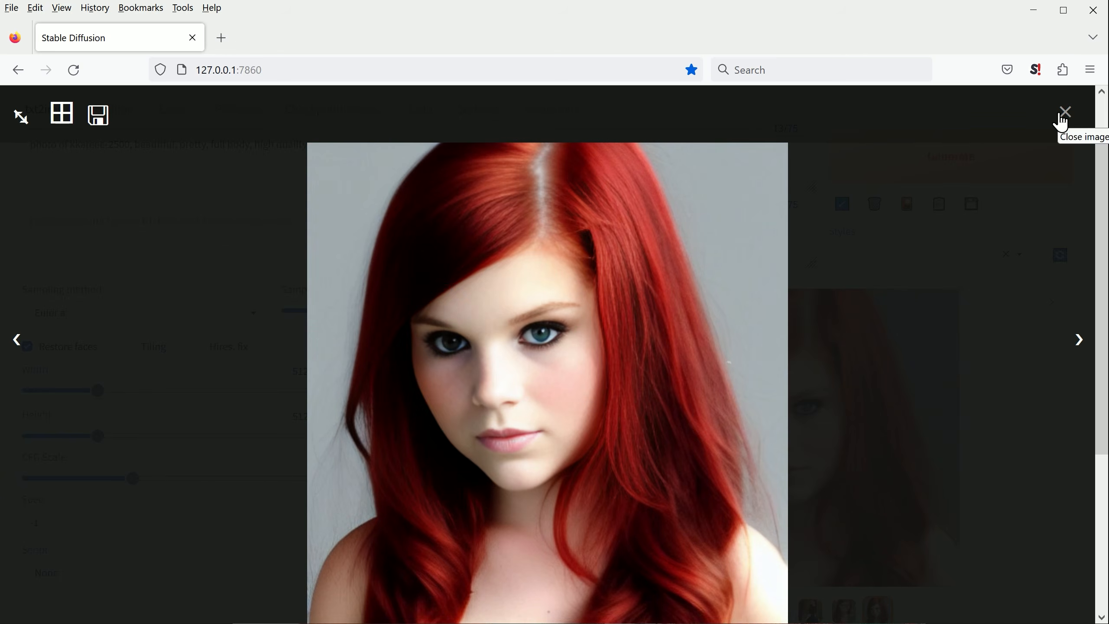
pyautogui.click(1064, 113)
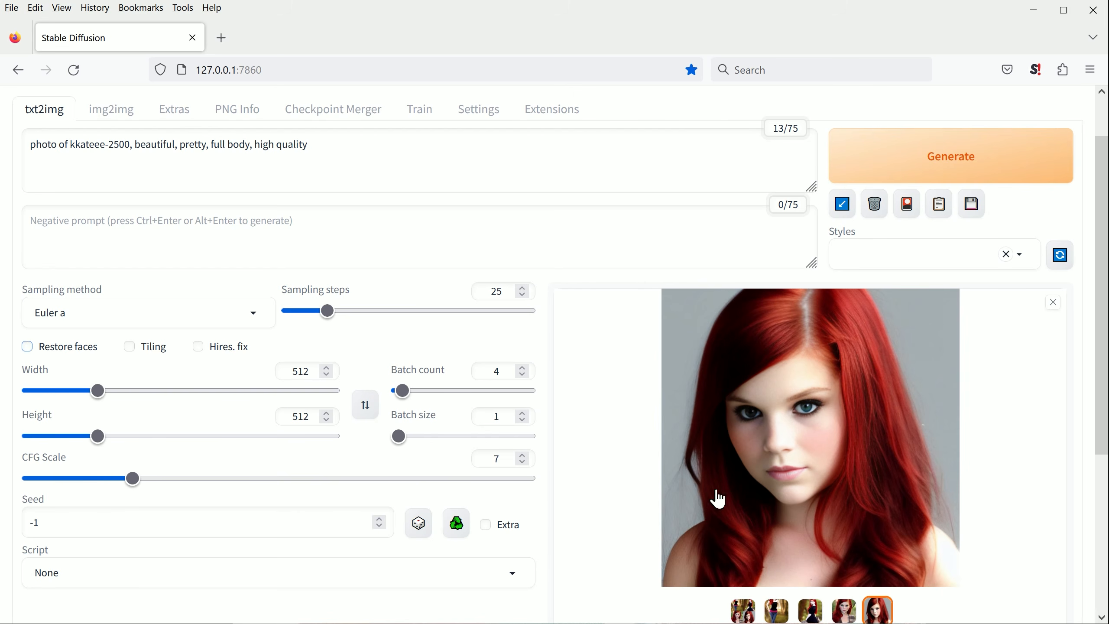
# Step: Set the image width and height to 720 and generate a new batch with Restore faces off
pyautogui.write('720')
pyautogui.doubleClick(306, 416)
pyautogui.write('720')
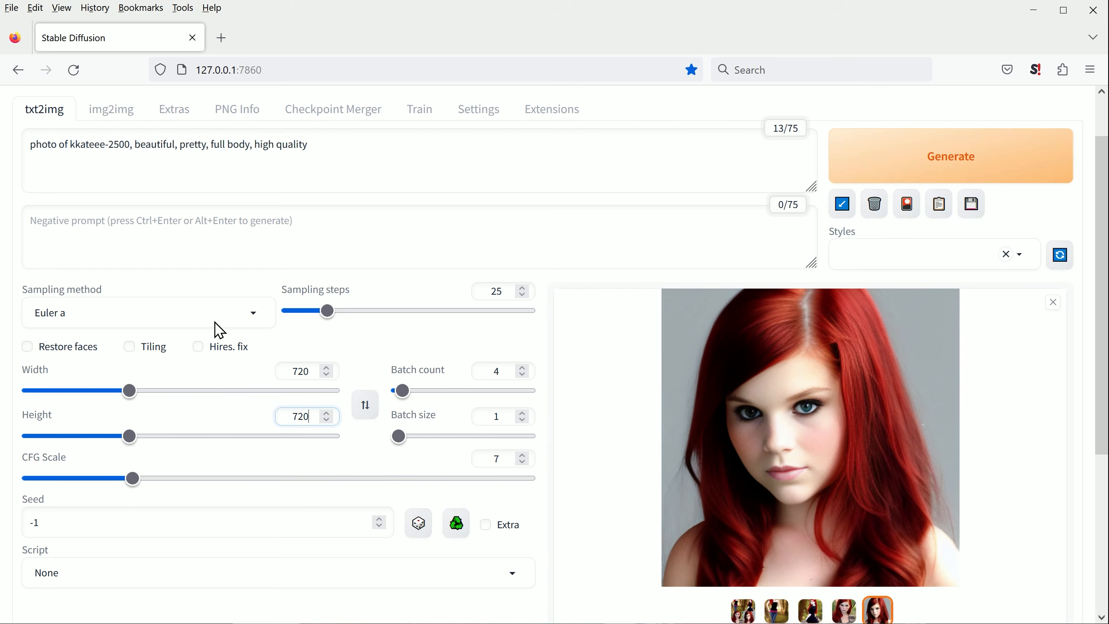
pyautogui.hotkey('ctrl', 'Return')
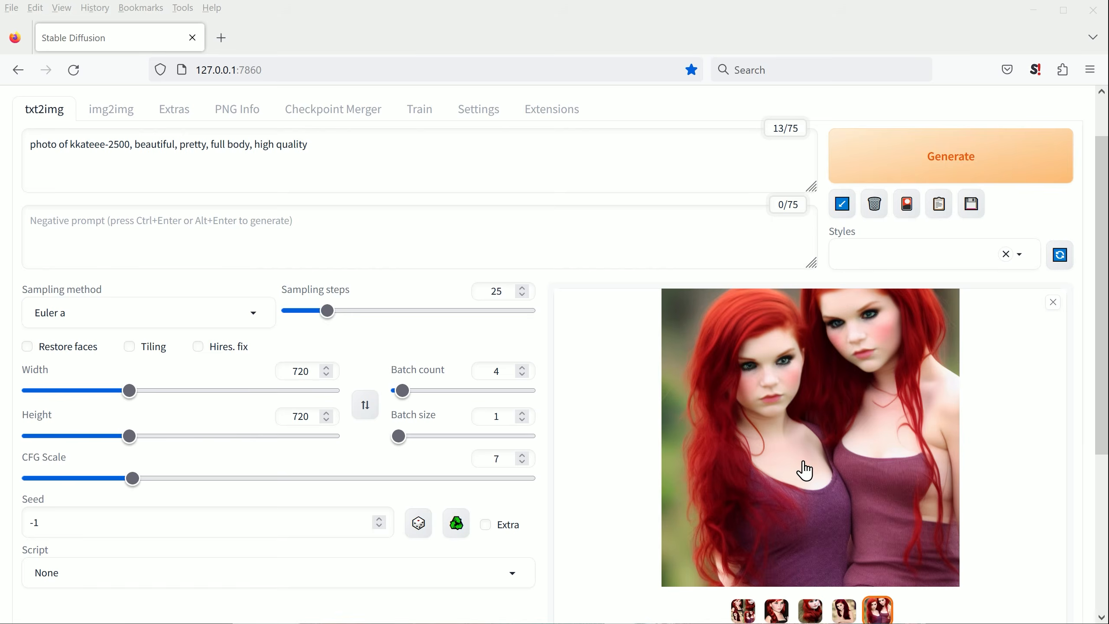
# Step: Enlarge the 720 by 720 results, look through the images at full size, and close the viewer
pyautogui.click(805, 470)
pyautogui.click(1082, 346)
pyautogui.click(1085, 345)
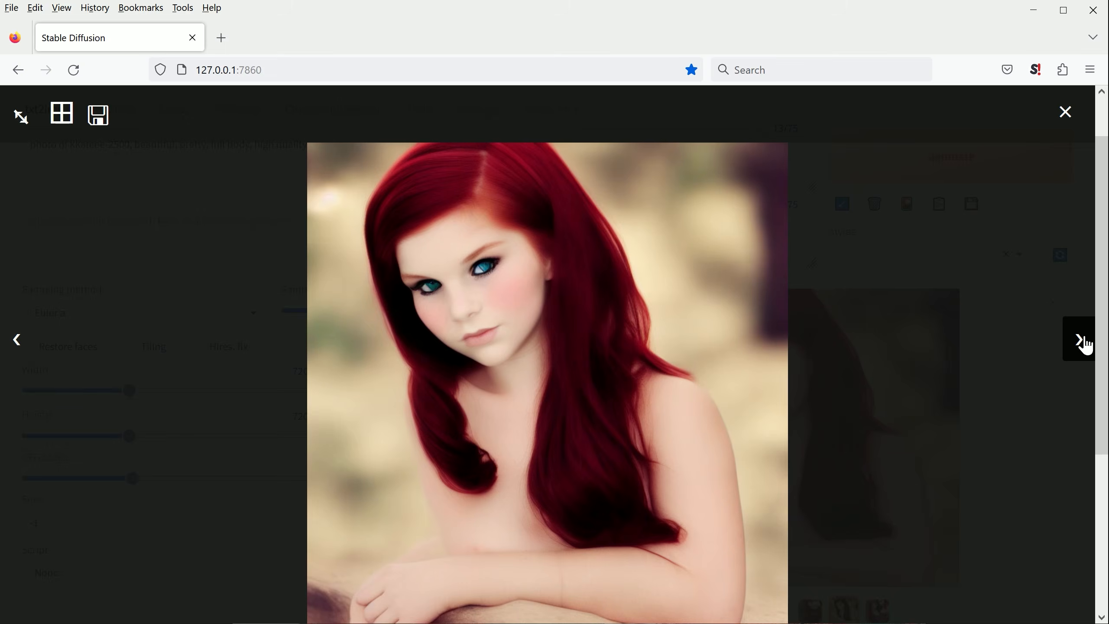
pyautogui.click(513, 241)
# Step: Change the embedding in the prompt to kkateee-1800 and generate a batch at a width of 512
pyautogui.doubleClick(140, 145)
pyautogui.write('1800')
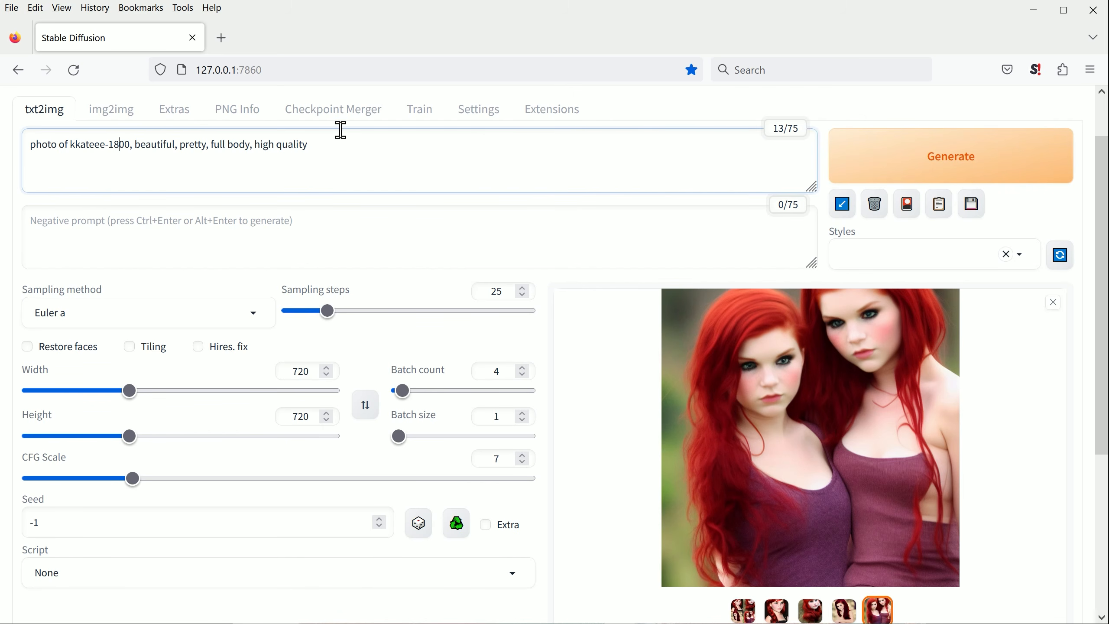
pyautogui.doubleClick(301, 371)
pyautogui.write('512')
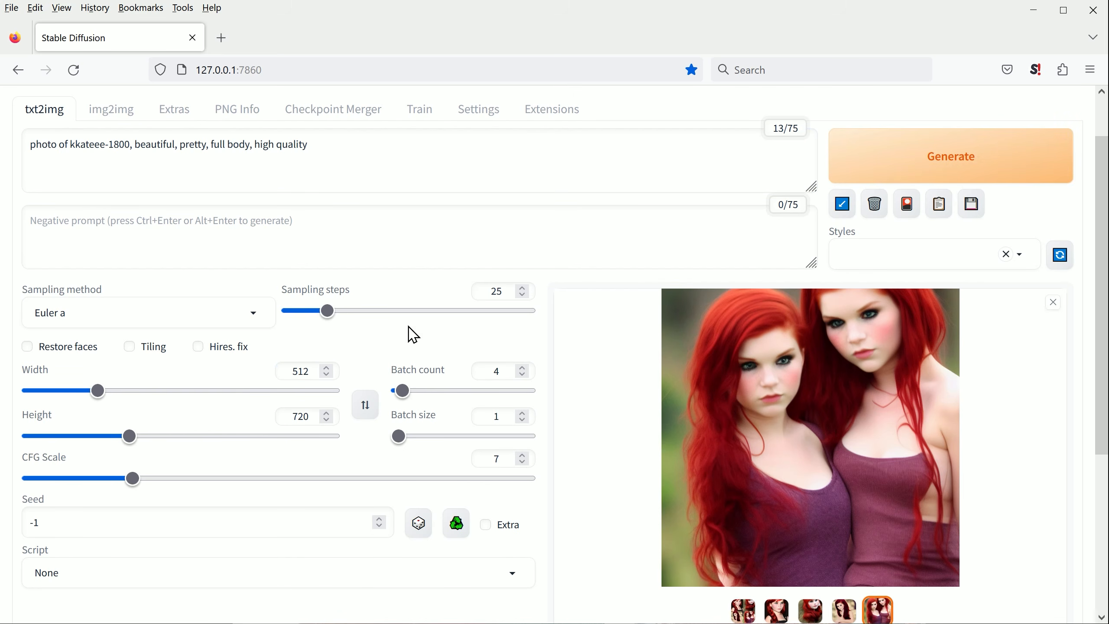
pyautogui.hotkey('ctrl', 'Return')
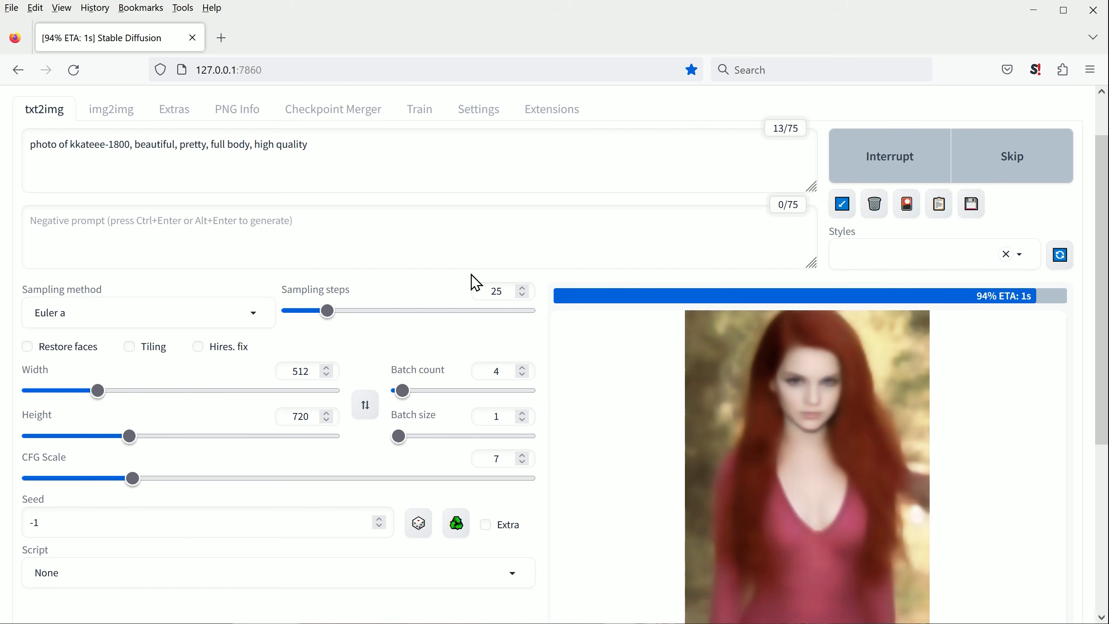
# Step: View each image generated with the kkateee-1800 embedding at full size and close the viewer
pyautogui.click(752, 408)
pyautogui.click(1075, 343)
pyautogui.click(1074, 343)
pyautogui.click(1075, 343)
pyautogui.click(1075, 343)
pyautogui.click(1075, 343)
pyautogui.click(1065, 112)
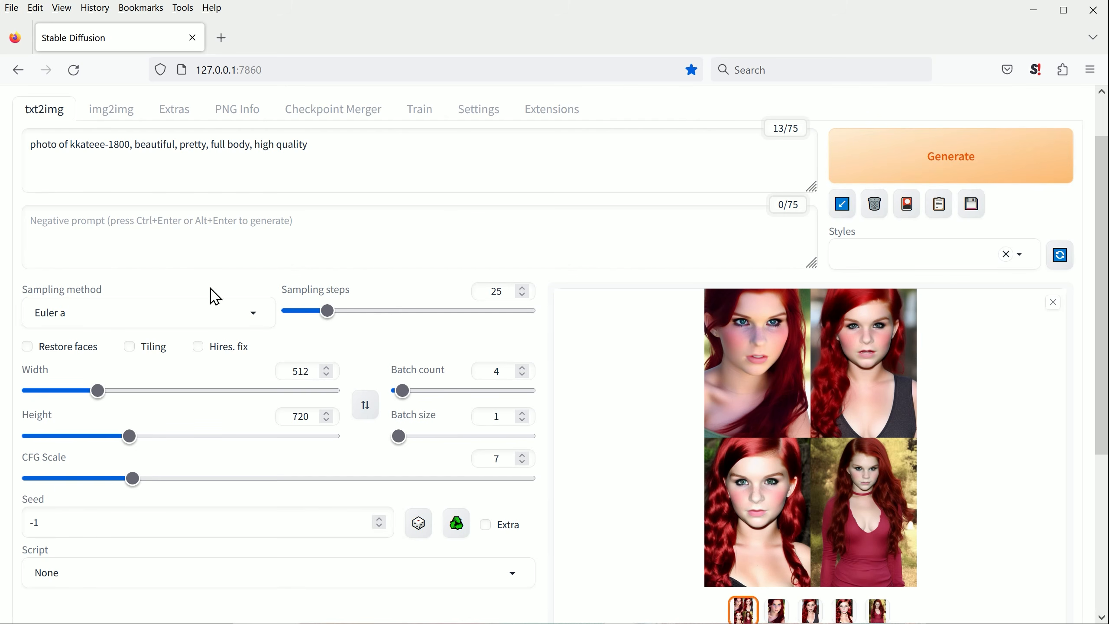
# Step: Generate a new batch of images with Restore faces enabled and the CFG scale set to 10
pyautogui.click(27, 347)
pyautogui.moveTo(131, 478); pyautogui.dragTo(184, 478)
pyautogui.click(904, 174)
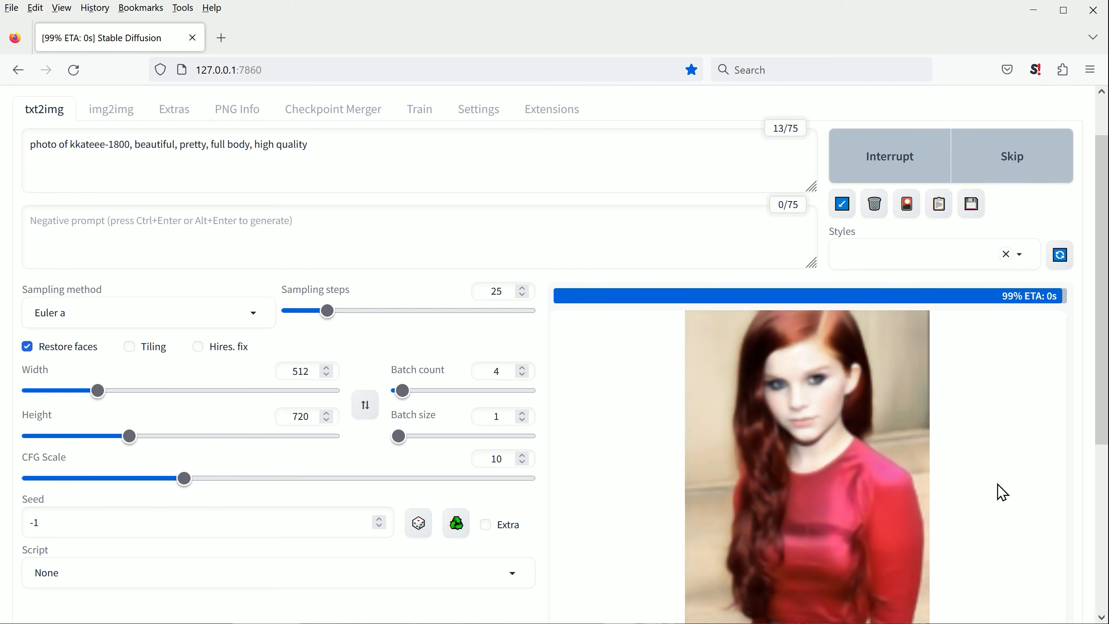
# Step: View each image generated with Restore faces and CFG scale 10 at full size, and close the viewer
pyautogui.click(829, 349)
pyautogui.click(1072, 343)
pyautogui.click(1073, 343)
pyautogui.click(1073, 343)
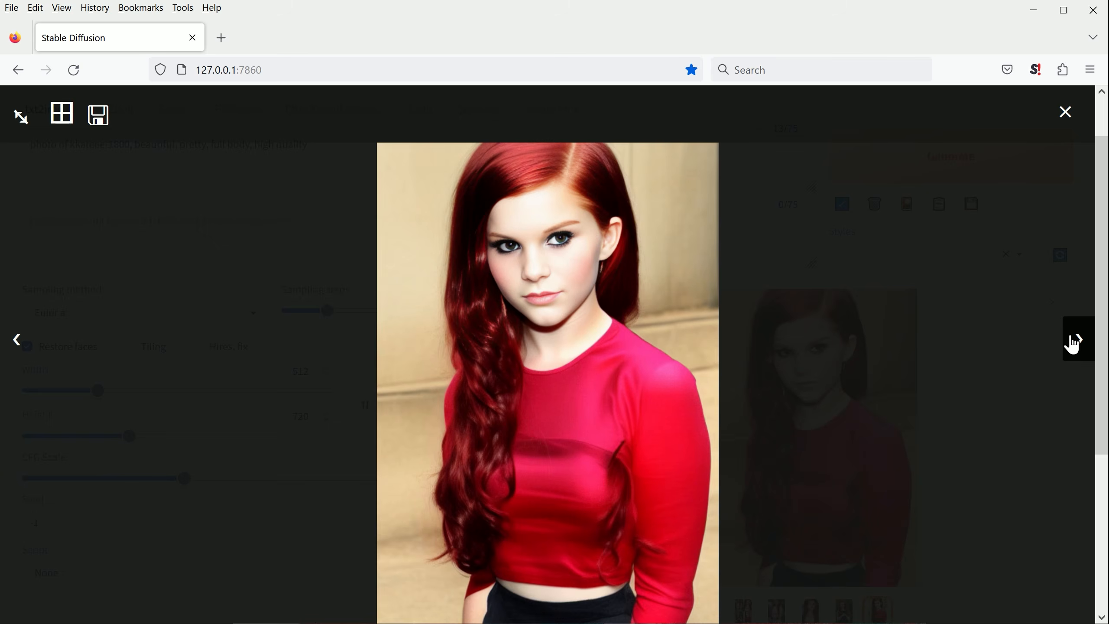
pyautogui.click(1072, 343)
pyautogui.click(1067, 119)
# Step: Lower the CFG scale to 5 and generate a new batch with the kkateee-1800 embedding
pyautogui.moveTo(184, 479); pyautogui.dragTo(104, 491)
pyautogui.click(210, 145)
pyautogui.click(951, 157)
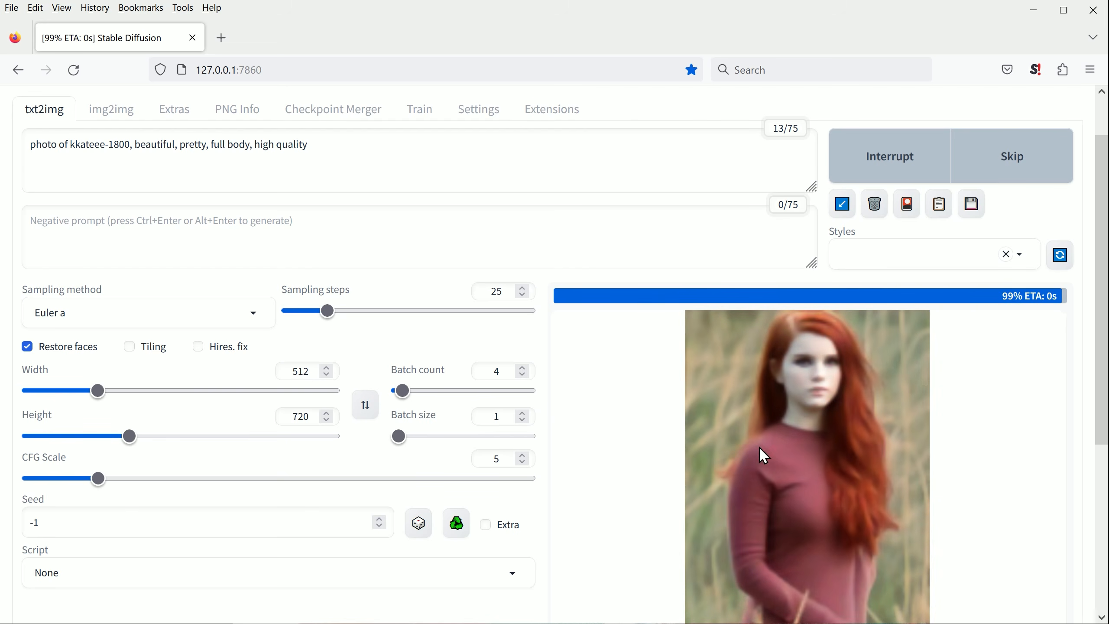
# Step: Look through the CFG scale 5 results at full size and close the viewer
pyautogui.click(759, 450)
pyautogui.click(1082, 340)
pyautogui.click(1083, 341)
pyautogui.click(1084, 345)
pyautogui.click(1084, 345)
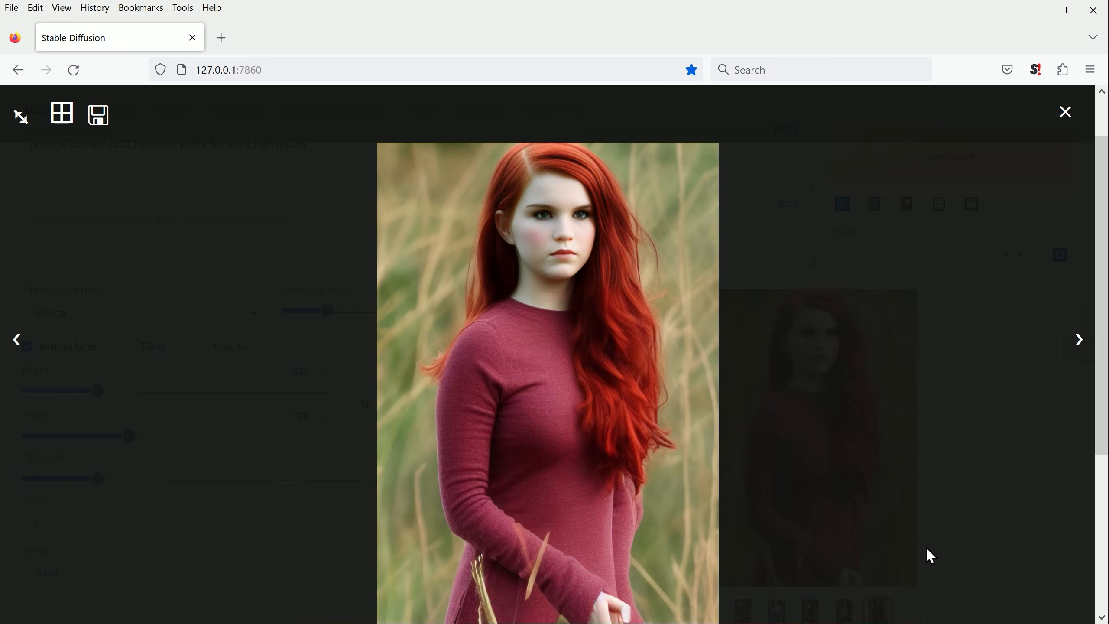
pyautogui.click(928, 557)
# Step: Set the sampling method to DDIM and generate a batch with Restore faces off and the CFG scale at 7
pyautogui.click(240, 321)
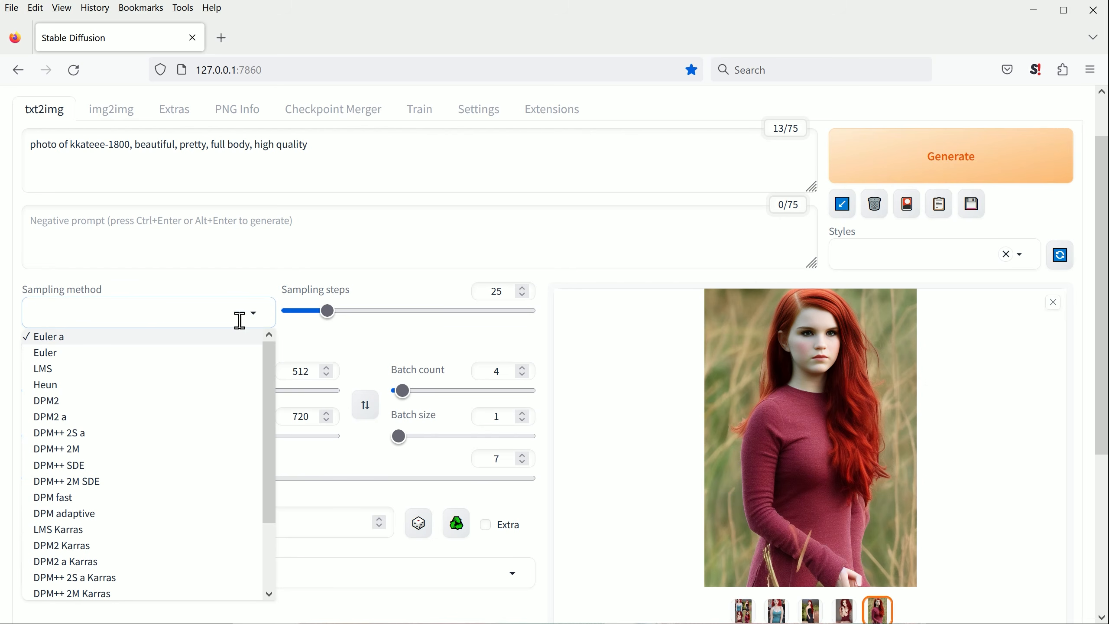
pyautogui.scroll(-3, 82, 391)
pyautogui.scroll(3, 114, 484)
pyautogui.scroll(-3, 109, 474)
pyautogui.click(68, 563)
pyautogui.click(951, 157)
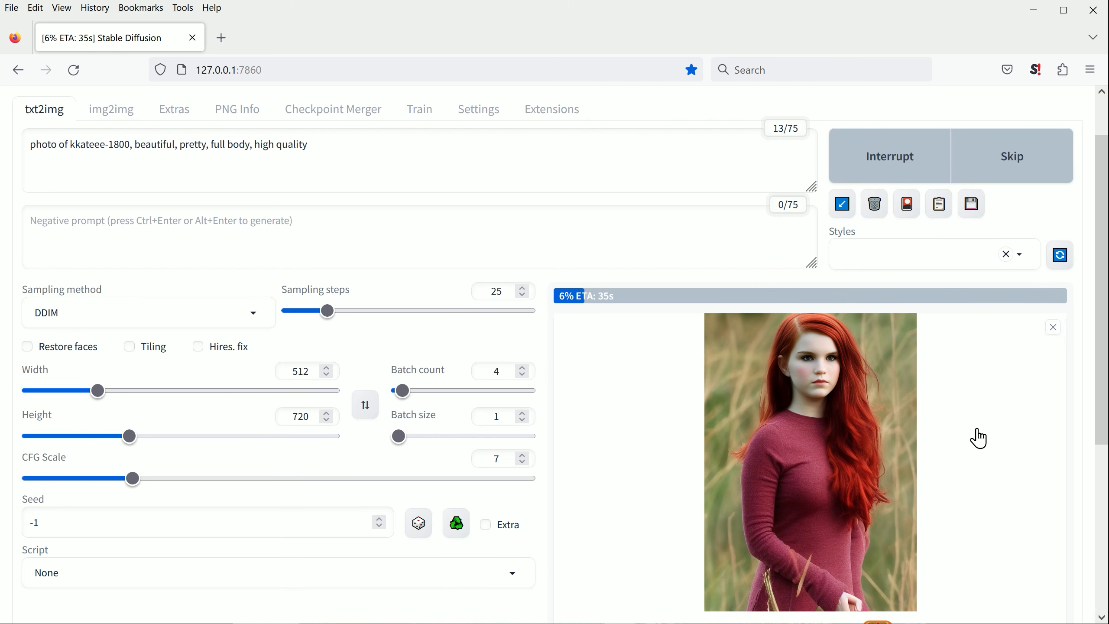
pyautogui.scroll(-2, 1004, 433)
pyautogui.scroll(1, 1023, 424)
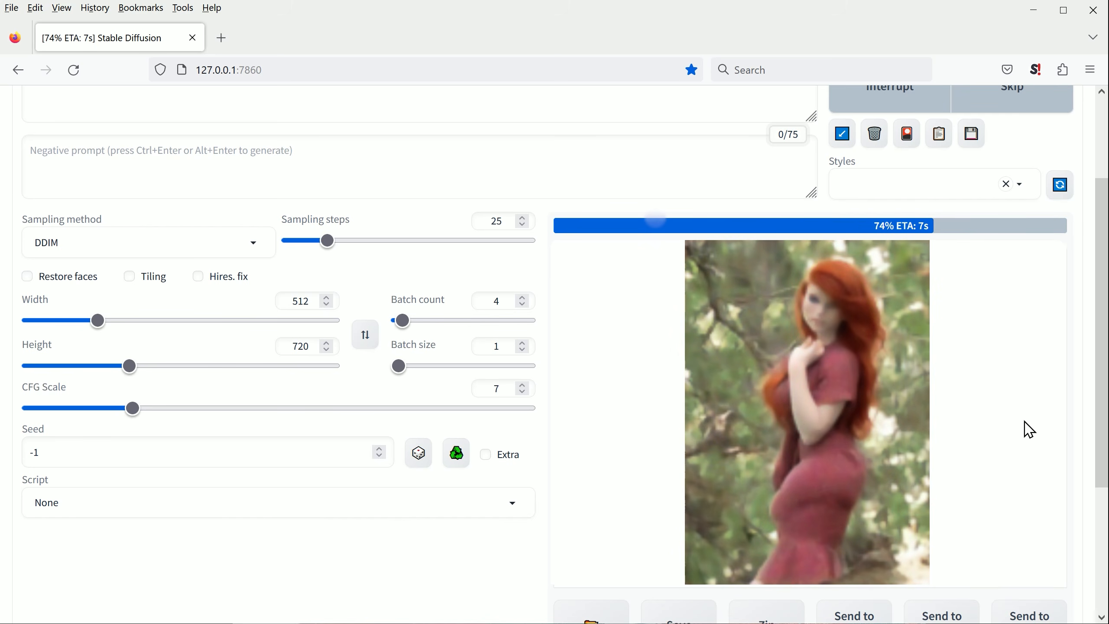
# Step: Enlarge the DDIM results, look through them, and close the viewer
pyautogui.click(797, 409)
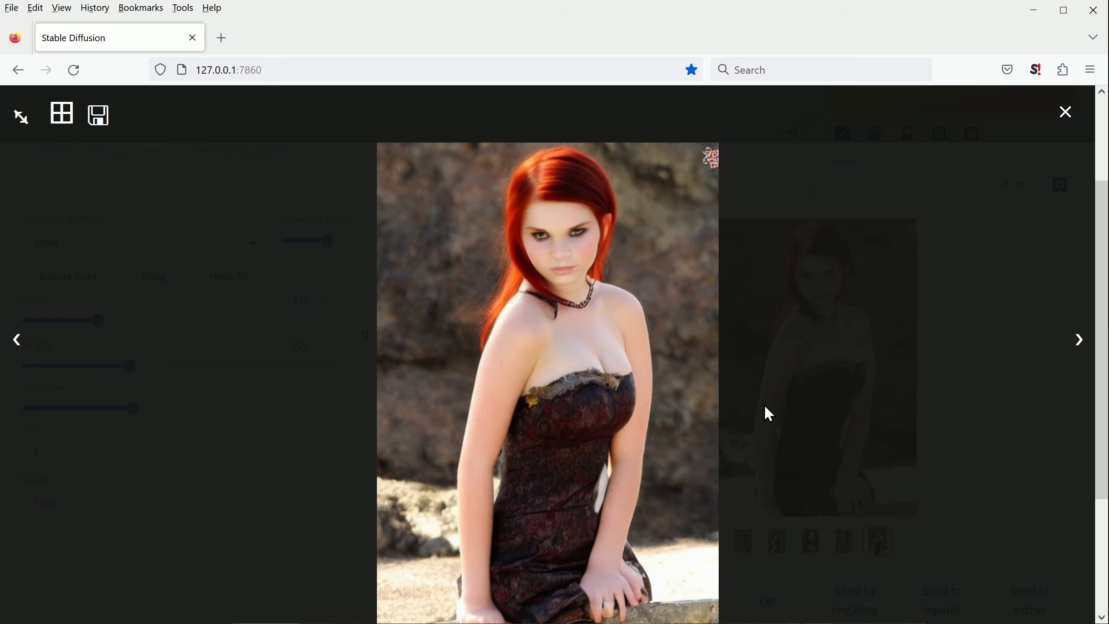
pyautogui.click(1077, 348)
pyautogui.click(1077, 345)
pyautogui.click(1077, 345)
pyautogui.click(1077, 345)
pyautogui.click(1077, 345)
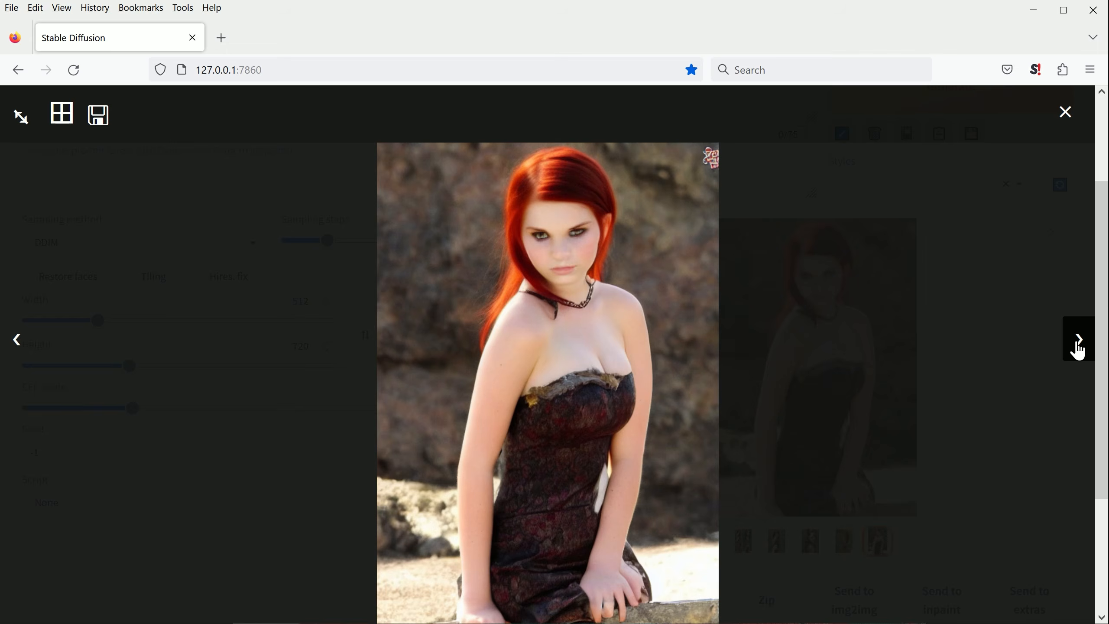
pyautogui.click(1071, 113)
# Step: Switch the sampling method to PLMS and generate another batch from the same prompt
pyautogui.scroll(2, 96, 433)
pyautogui.click(74, 371)
pyautogui.click(74, 332)
pyautogui.click(908, 221)
pyautogui.scroll(-5, 589, 490)
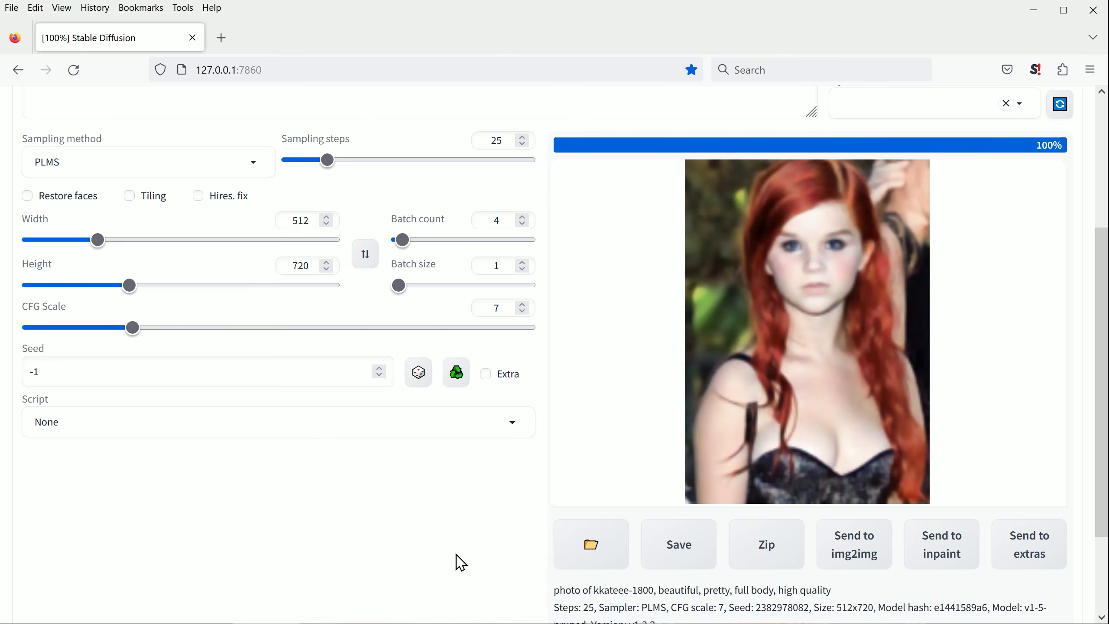
# Step: View the PLMS results one after another at full size and close the viewer
pyautogui.click(817, 346)
pyautogui.click(1077, 342)
pyautogui.click(1077, 343)
pyautogui.click(1077, 343)
pyautogui.click(1077, 343)
pyautogui.click(1077, 343)
pyautogui.click(1077, 343)
pyautogui.click(983, 547)
# Step: Change the sampling method to DPM2 Karras and generate a new batch of images
pyautogui.click(252, 172)
pyautogui.scroll(-2, 85, 334)
pyautogui.click(85, 332)
pyautogui.scroll(6, 101, 329)
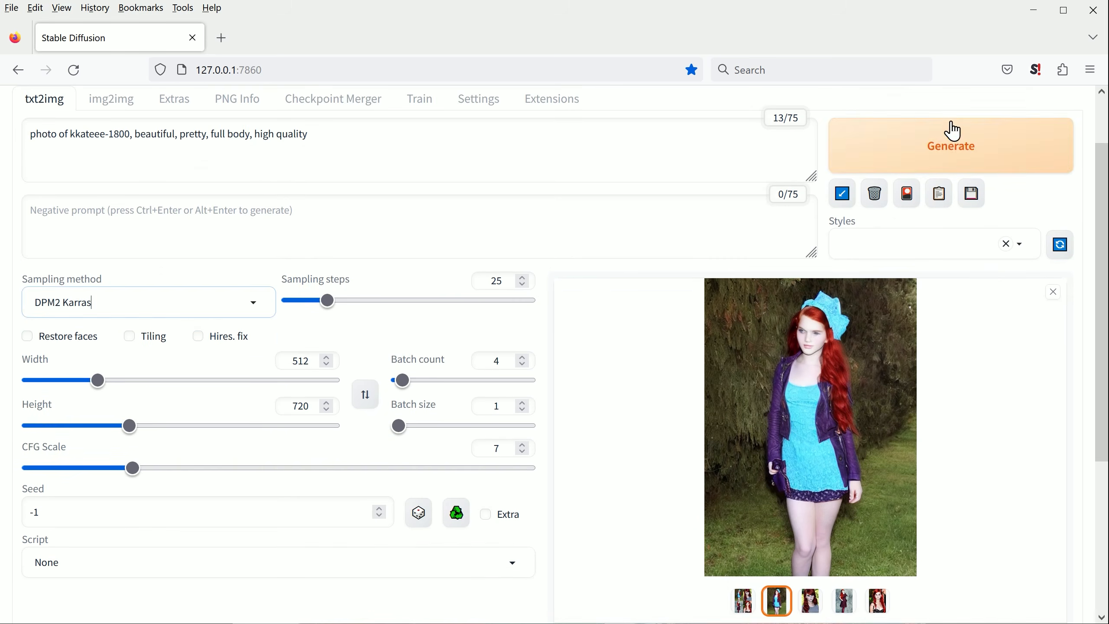
pyautogui.click(963, 173)
pyautogui.scroll(-2, 1042, 371)
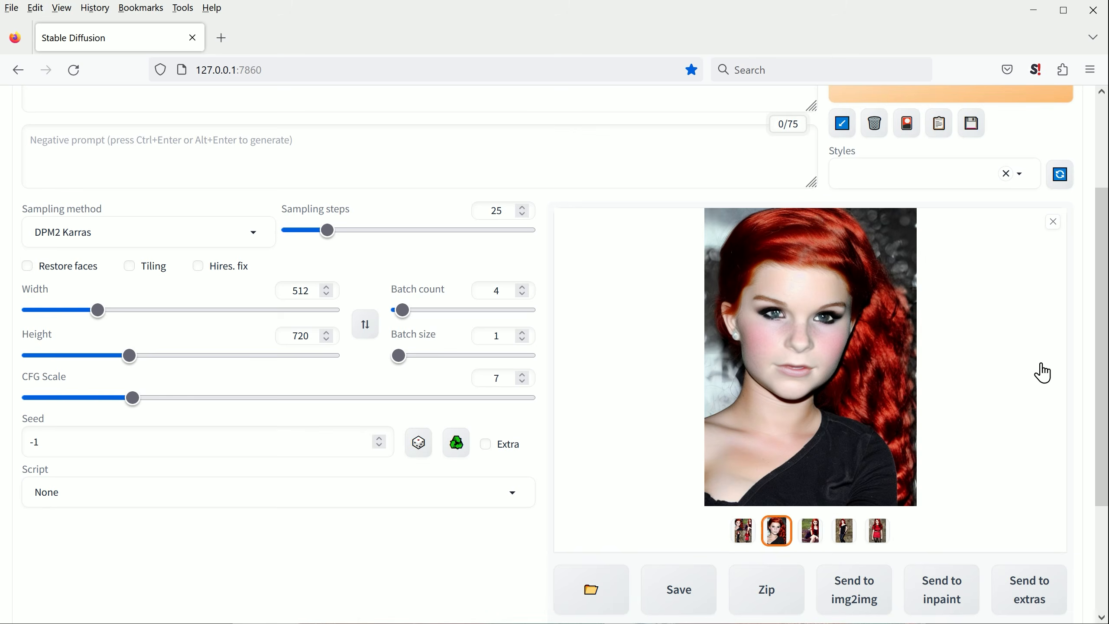
# Step: Look through the DPM2 Karras results at full size and close the viewer
pyautogui.click(1026, 345)
pyautogui.click(1076, 341)
pyautogui.click(1078, 345)
pyautogui.click(1077, 345)
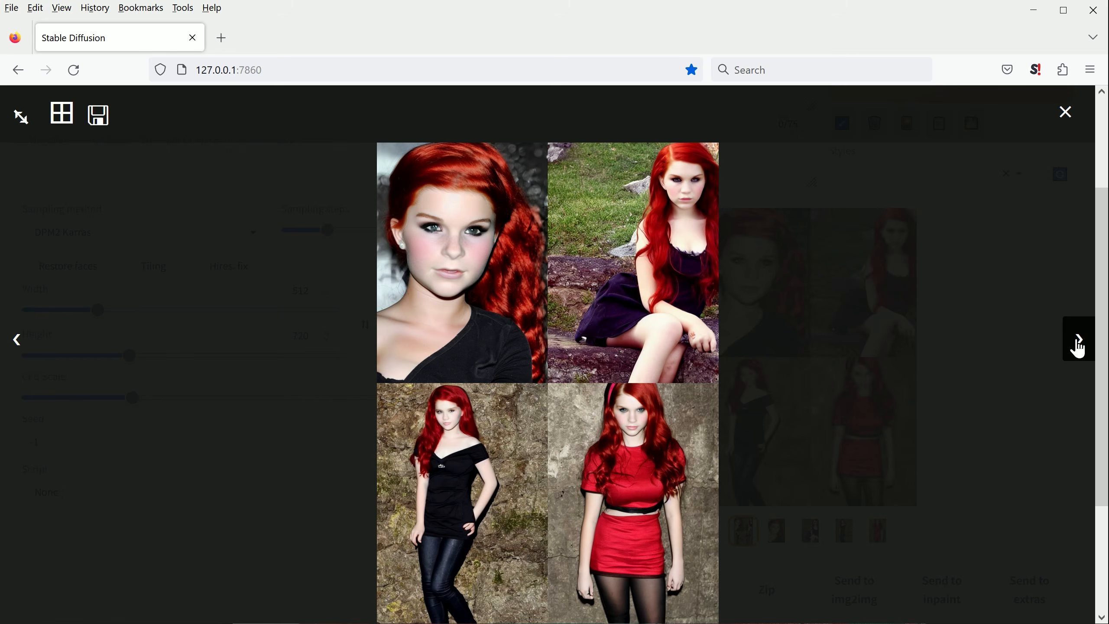
pyautogui.click(1064, 114)
# Step: Change the embedding in the prompt to kkateee-1500 and generate a batch with DPM2 Karras
pyautogui.scroll(3, 198, 194)
pyautogui.click(179, 204)
pyautogui.press('BackSpace')
pyautogui.write('5')
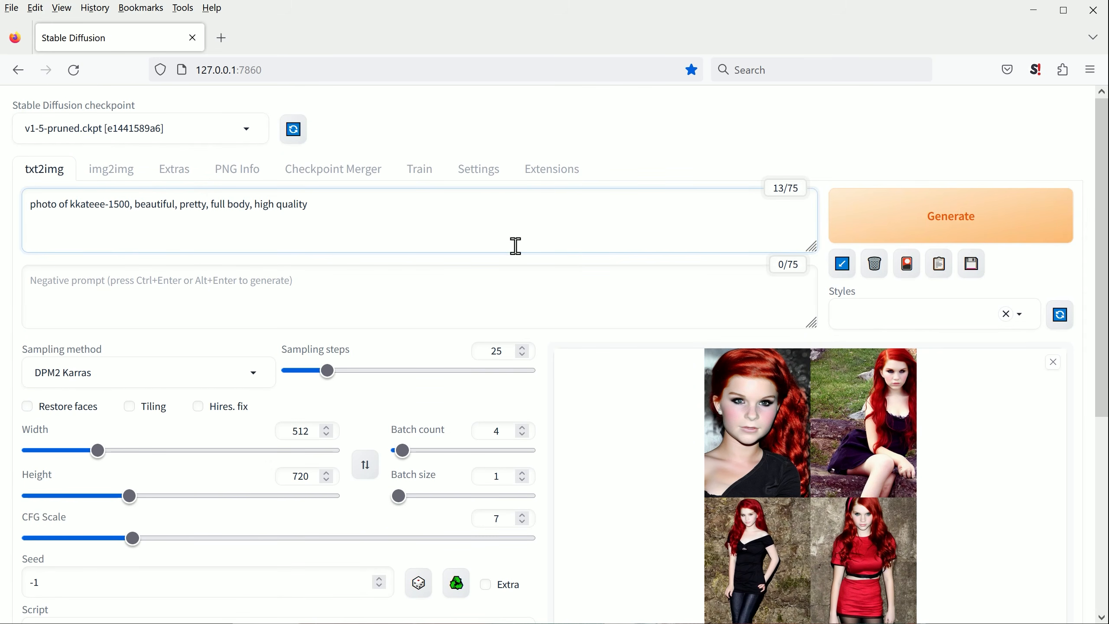
pyautogui.click(949, 215)
pyautogui.moveTo(1100, 252); pyautogui.dragTo(988, 362)
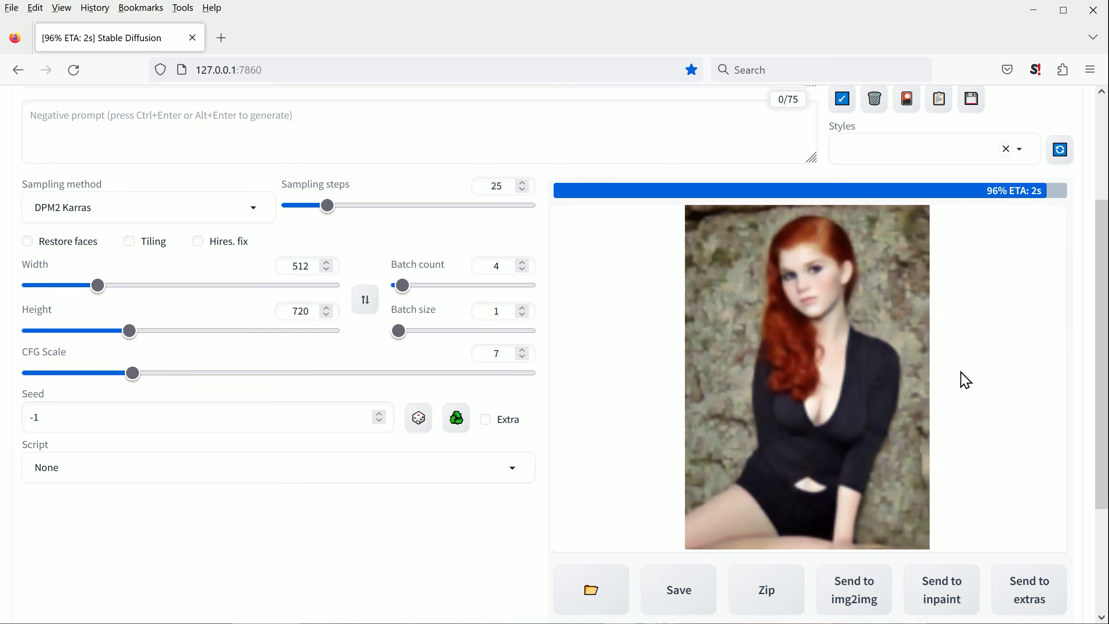
# Step: View each image generated with the kkateee-1500 embedding at full size and close the viewer
pyautogui.click(805, 378)
pyautogui.click(1082, 349)
pyautogui.click(1083, 353)
pyautogui.click(1082, 352)
pyautogui.click(1083, 352)
pyautogui.click(1065, 114)
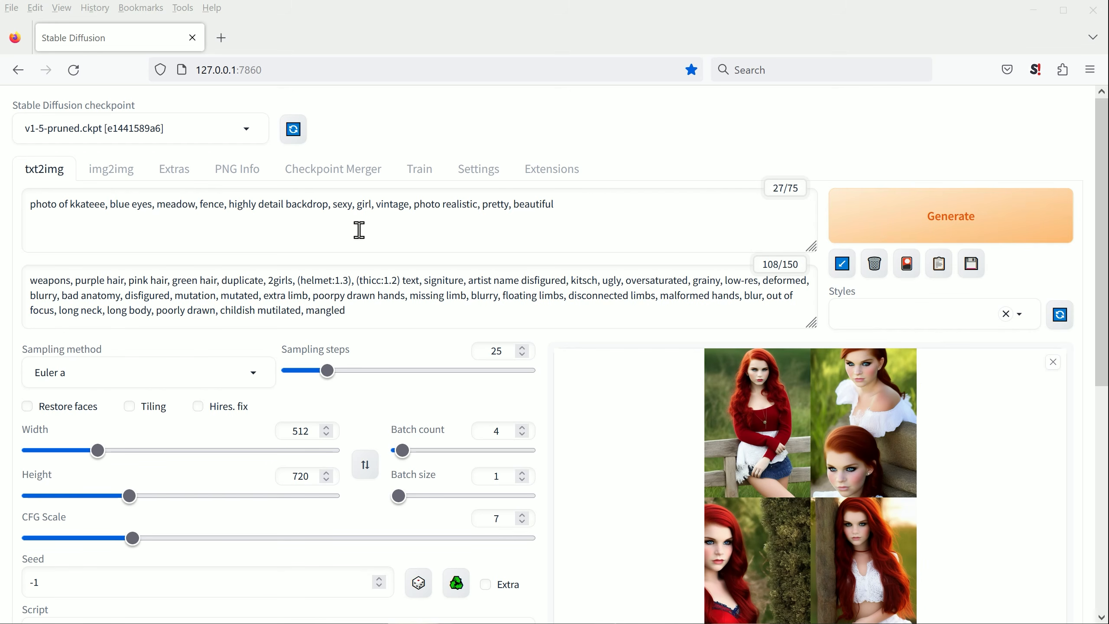
# Step: Swap the width and height to 720 by 512 and generate a landscape batch with Euler a
pyautogui.click(366, 464)
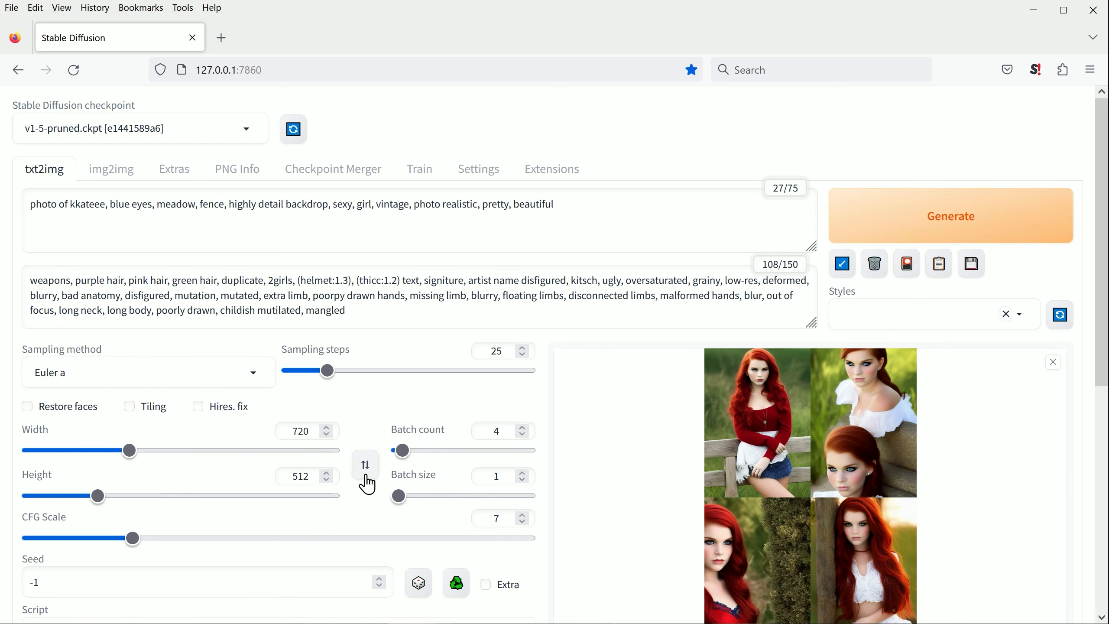
pyautogui.click(960, 218)
pyautogui.scroll(-4, 1008, 325)
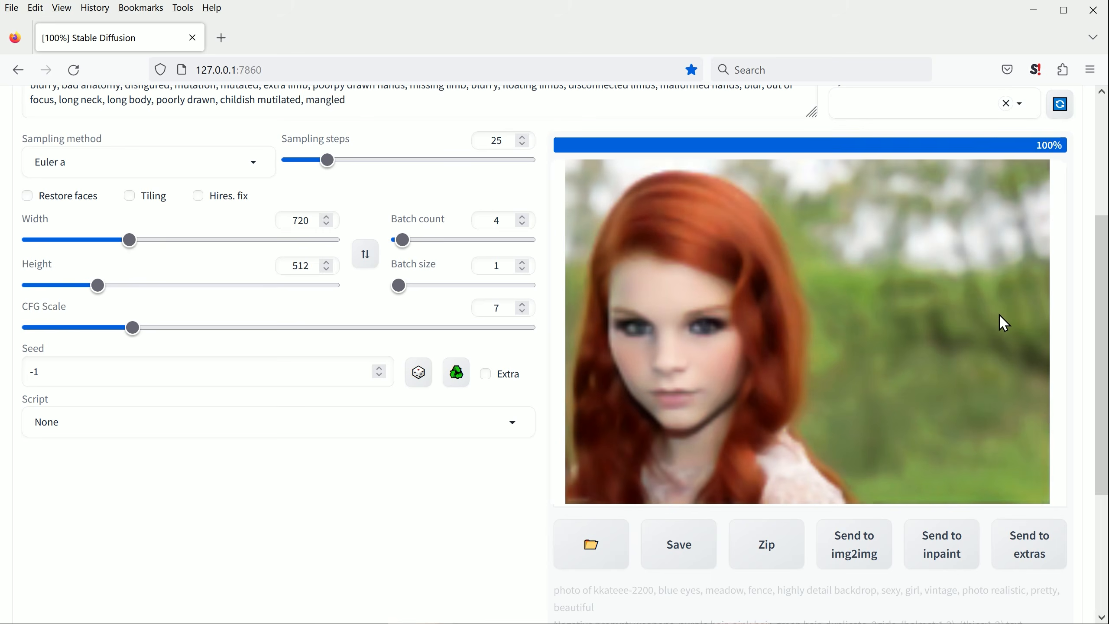
# Step: Enlarge the 720 by 512 results, look through them, and close the viewer
pyautogui.click(1002, 321)
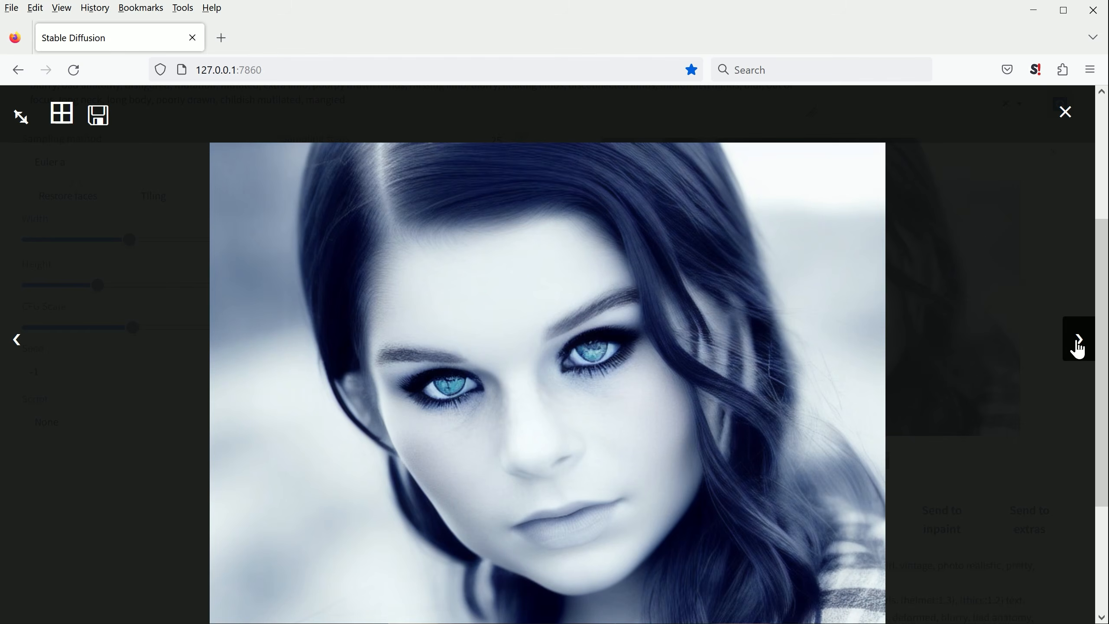
pyautogui.click(1077, 347)
pyautogui.click(1077, 347)
pyautogui.click(1077, 347)
pyautogui.click(1027, 113)
# Step: Add "cute" before meadow and "flowers" after it in the prompt, and generate a new batch
pyautogui.click(200, 204)
pyautogui.write('flowers,')
pyautogui.hotkey('ctrl', 'Left')
pyautogui.hotkey('ctrl', 'Left')
pyautogui.write('cute')
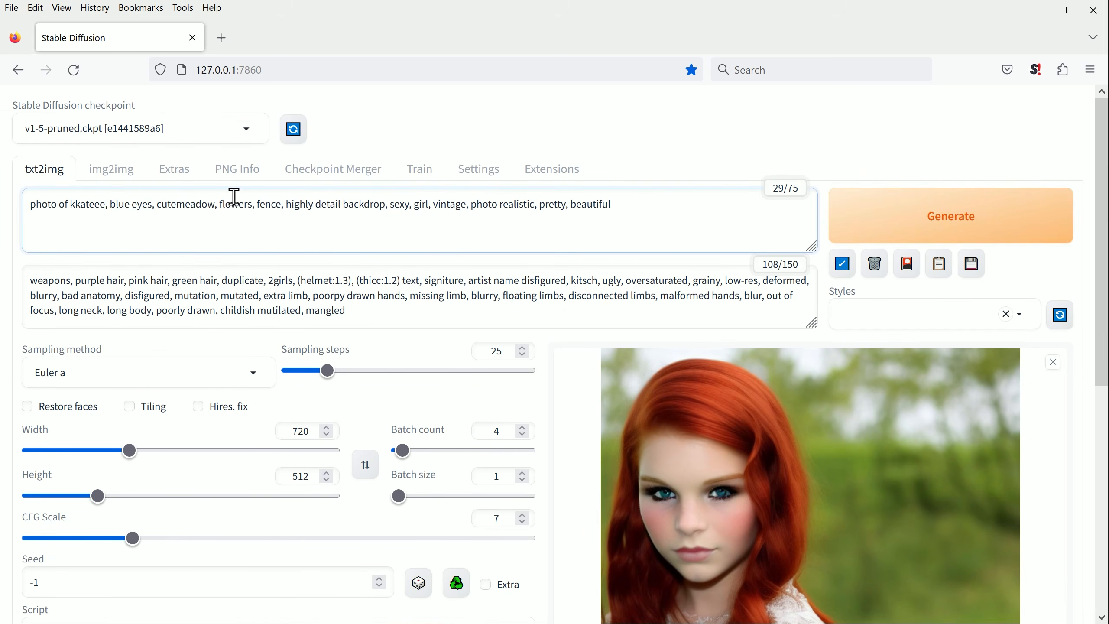
pyautogui.hotkey('ctrl', 'Return')
pyautogui.scroll(-5, 947, 386)
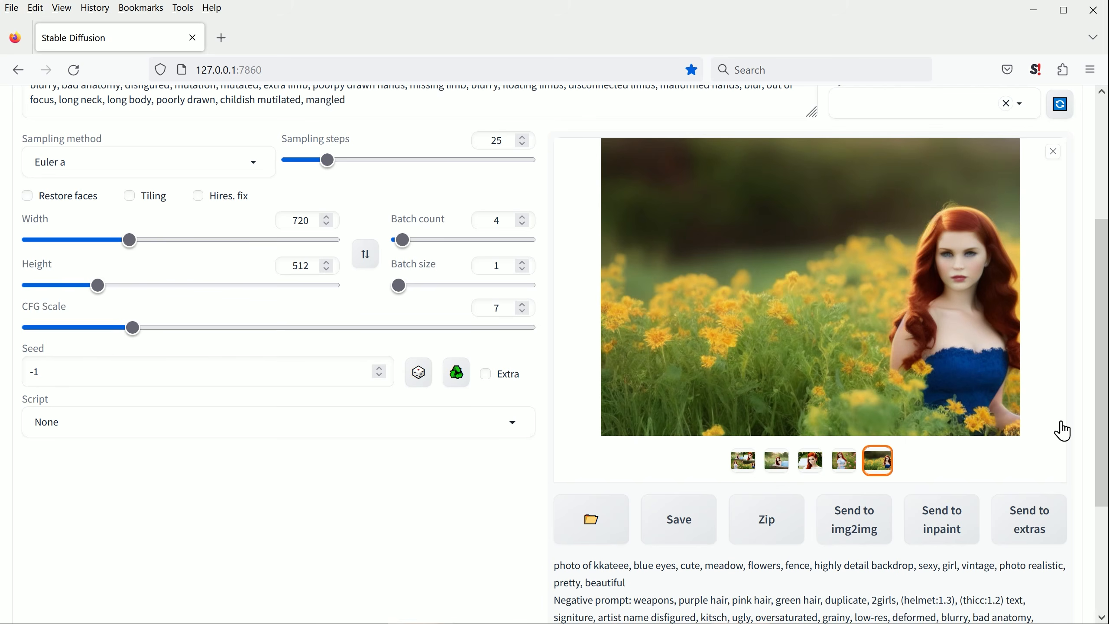
# Step: View the grid and each image from the flowers prompt at full size, and close the viewer
pyautogui.click(933, 341)
pyautogui.click(1077, 340)
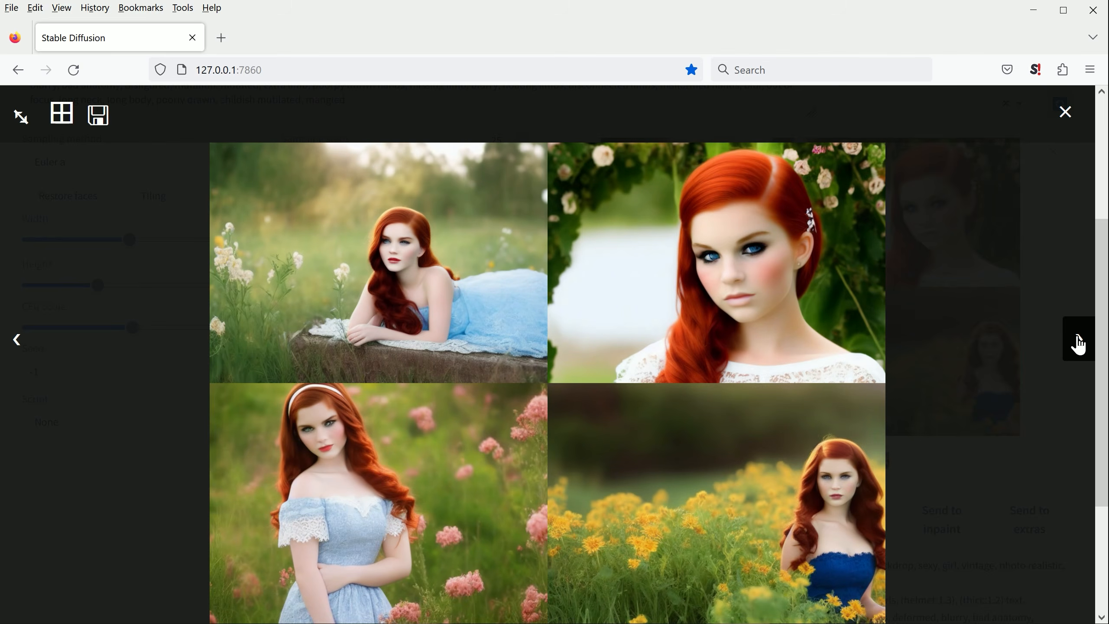
pyautogui.click(1077, 341)
pyautogui.click(1077, 341)
pyautogui.click(1077, 341)
pyautogui.click(1077, 341)
pyautogui.click(1077, 341)
pyautogui.click(1065, 112)
pyautogui.scroll(5, 206, 358)
pyautogui.click(199, 406)
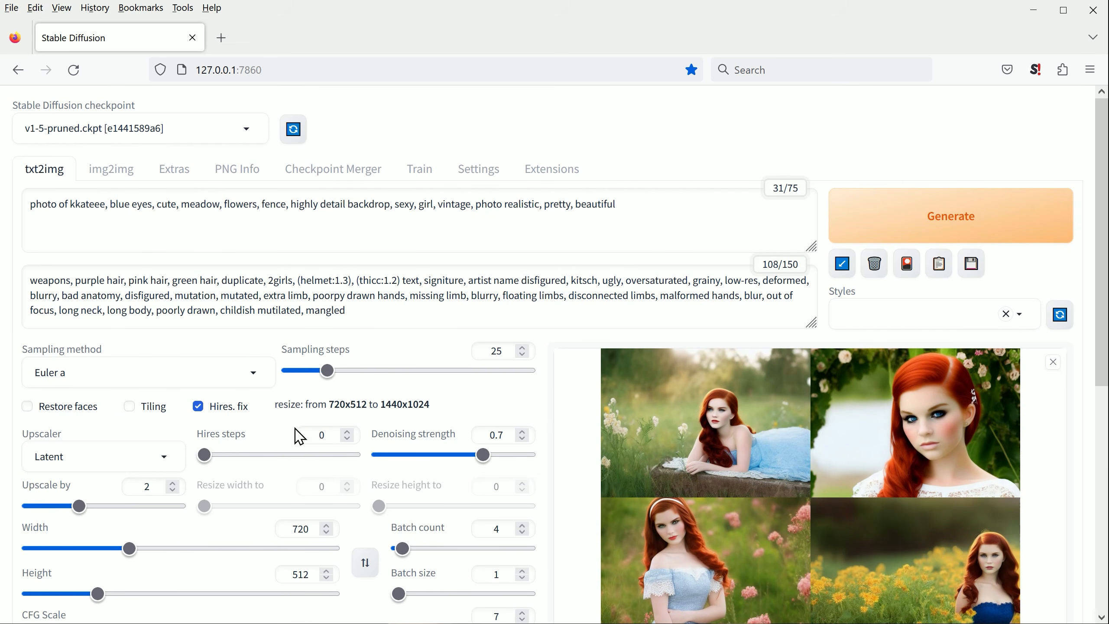
pyautogui.scroll(-2, 267, 463)
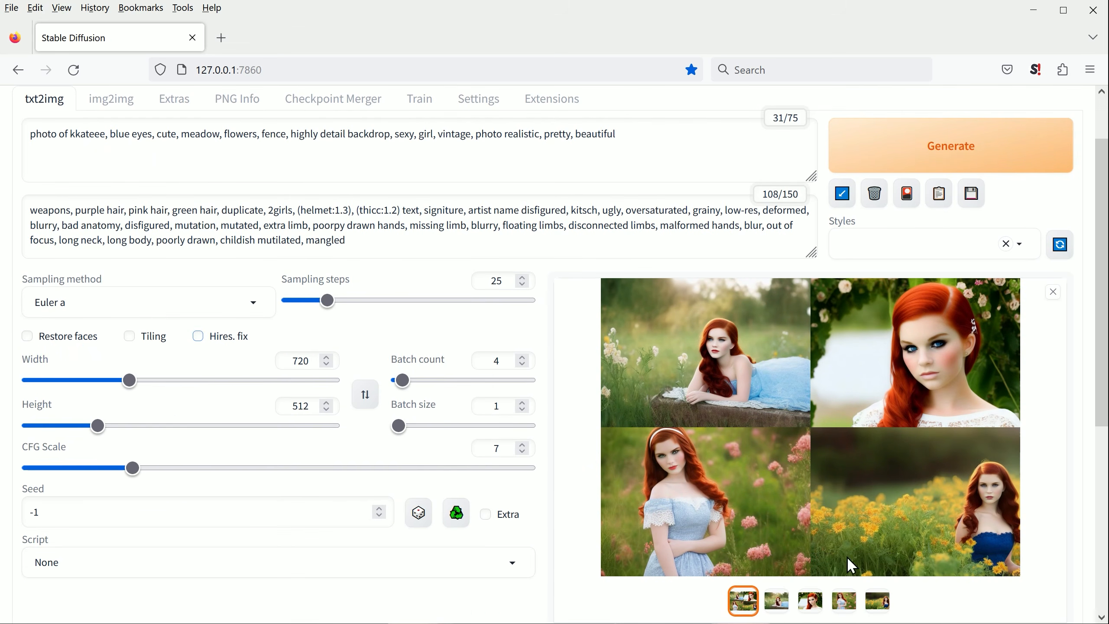
# Step: Remove "vintage" and "photo" before realistic, append "high resolution, high quality" to the prompt, and generate a new batch
pyautogui.scroll(2, 884, 551)
pyautogui.moveTo(469, 205); pyautogui.dragTo(433, 205)
pyautogui.press('Delete')
pyautogui.press('Right')
pyautogui.press('Right')
pyautogui.press('Right')
pyautogui.press('Right')
pyautogui.press('Right')
pyautogui.press('Right')
pyautogui.press('Right')
pyautogui.press('Delete')
pyautogui.press('BackSpace')
pyautogui.press('BackSpace')
pyautogui.press('BackSpace')
pyautogui.press('BackSpace')
pyautogui.press('BackSpace')
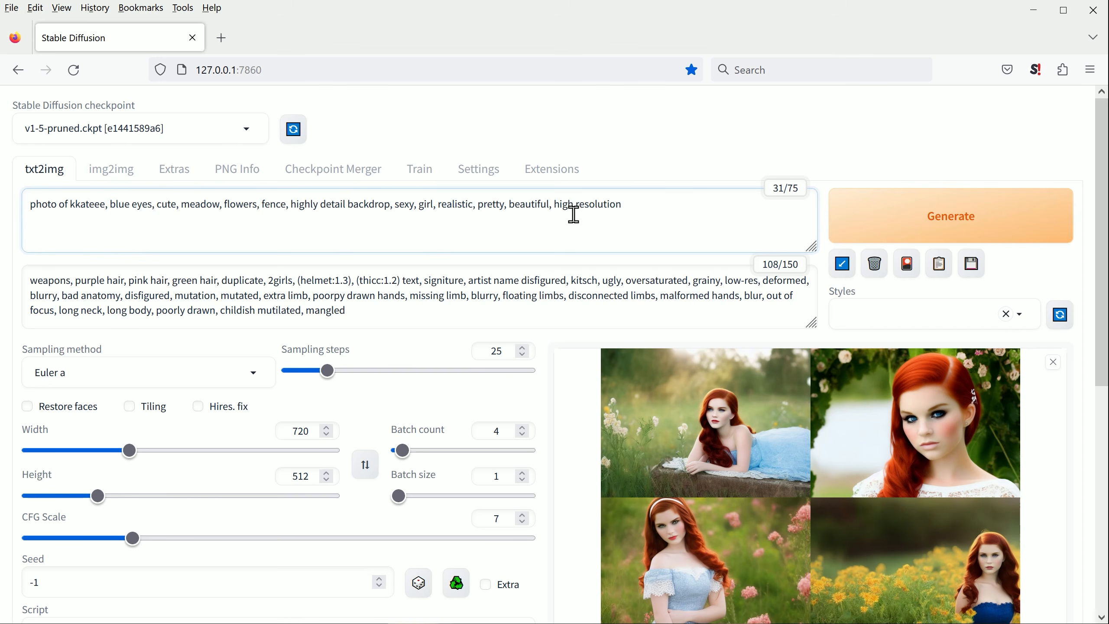
pyautogui.hotkey('ctrl', 'Return')
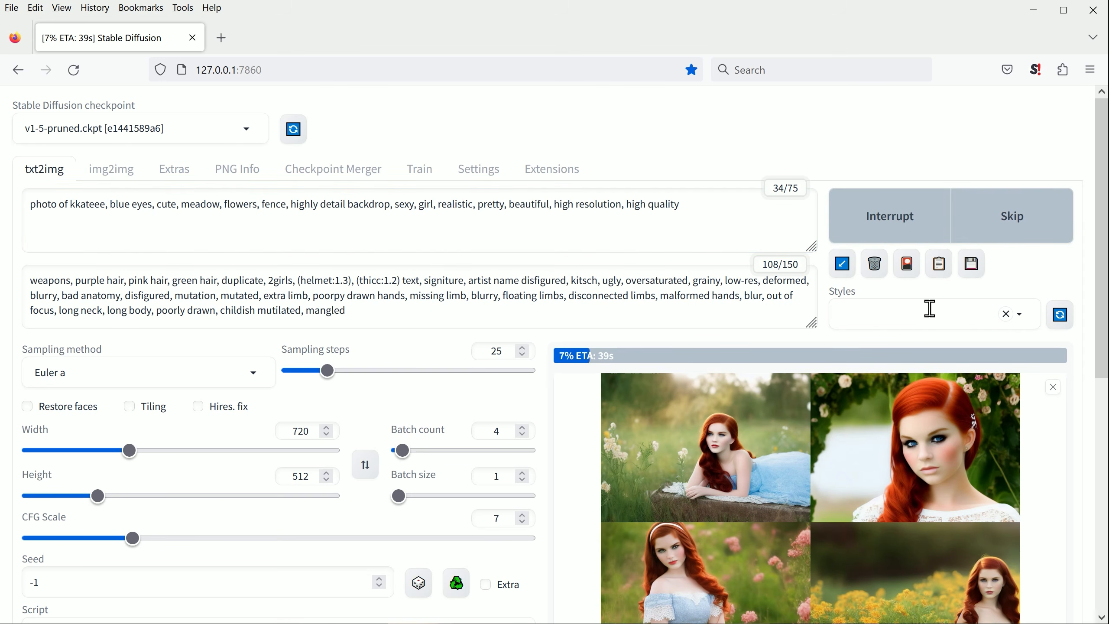
pyautogui.scroll(-3, 1071, 440)
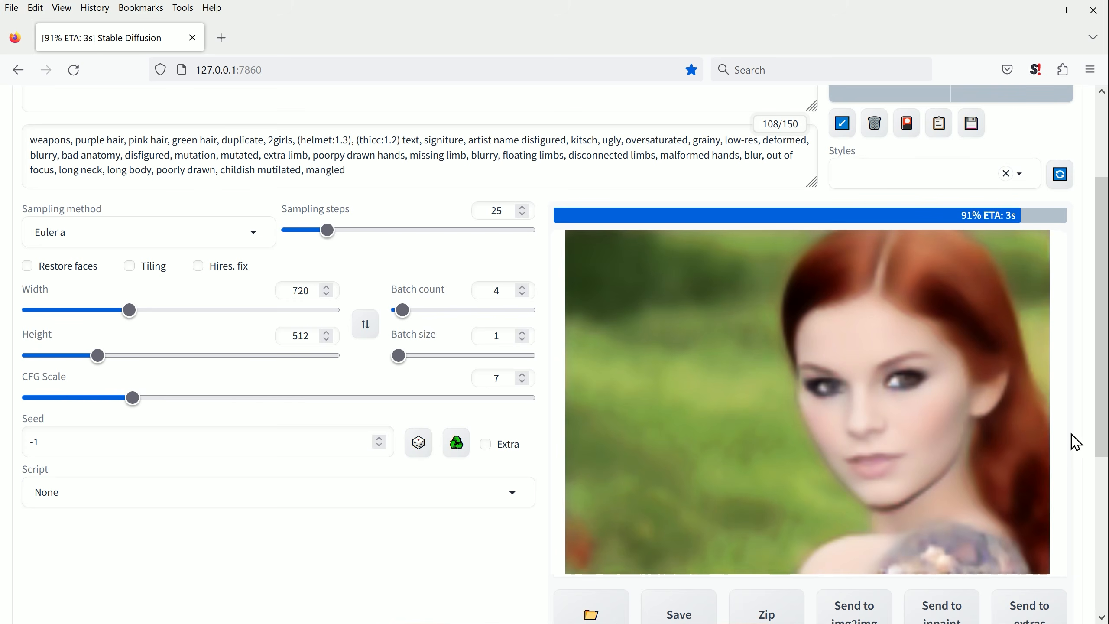
# Step: Look through the images from the high resolution prompt at full size and close the viewer
pyautogui.click(786, 365)
pyautogui.click(1083, 350)
pyautogui.click(1083, 349)
pyautogui.click(1084, 350)
pyautogui.click(1084, 350)
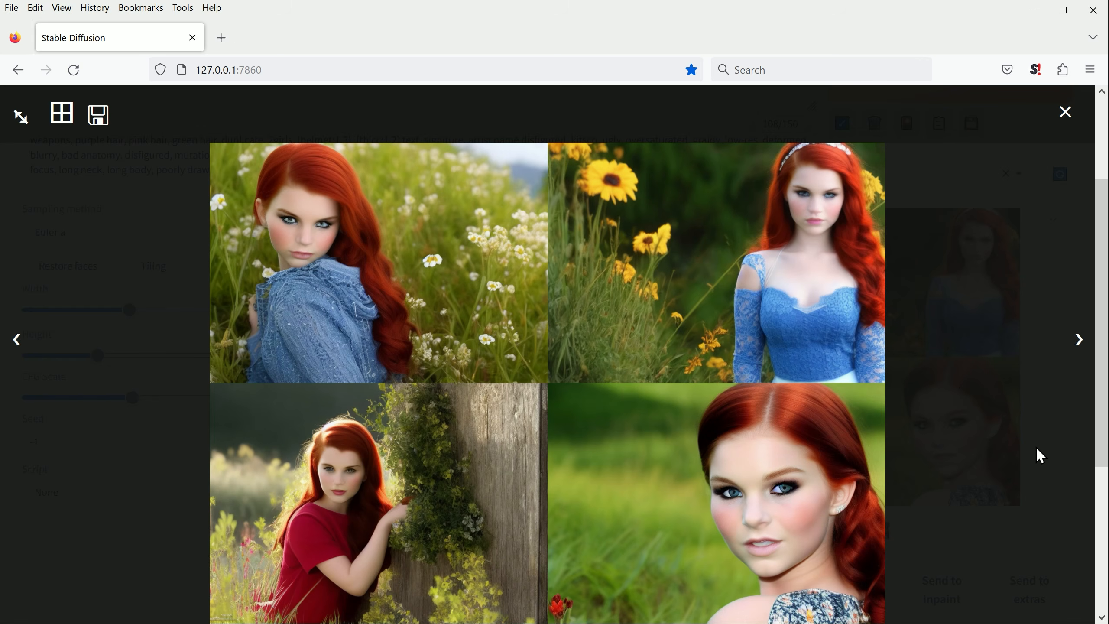
pyautogui.click(1066, 111)
# Step: Edit the embedding name in the prompt and generate another batch at 720 by 512
pyautogui.click(105, 203)
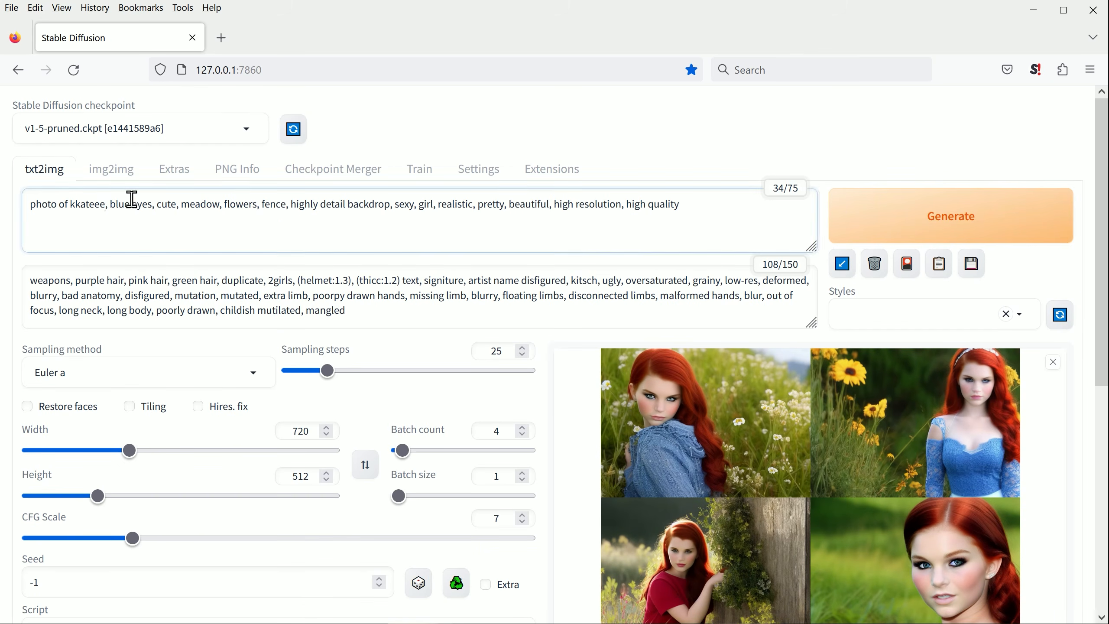
pyautogui.press('BackSpace')
pyautogui.press('BackSpace')
pyautogui.click(877, 216)
pyautogui.scroll(-3, 777, 486)
pyautogui.scroll(2, 1056, 454)
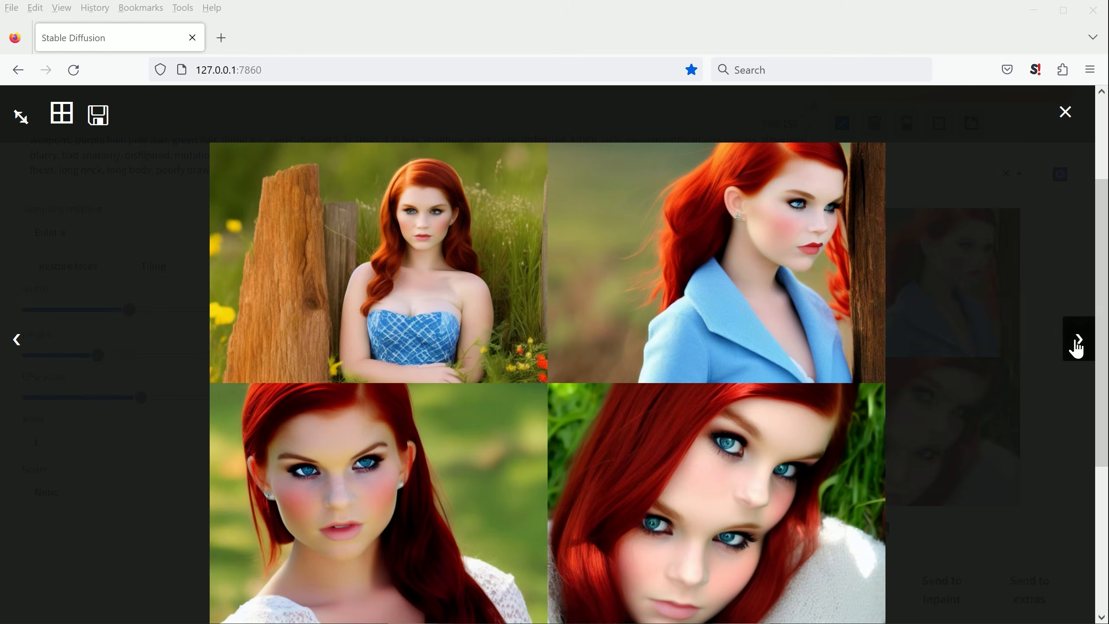
# Step: Browse the remaining enlarged results of the new batch and close the viewer
pyautogui.click(1076, 345)
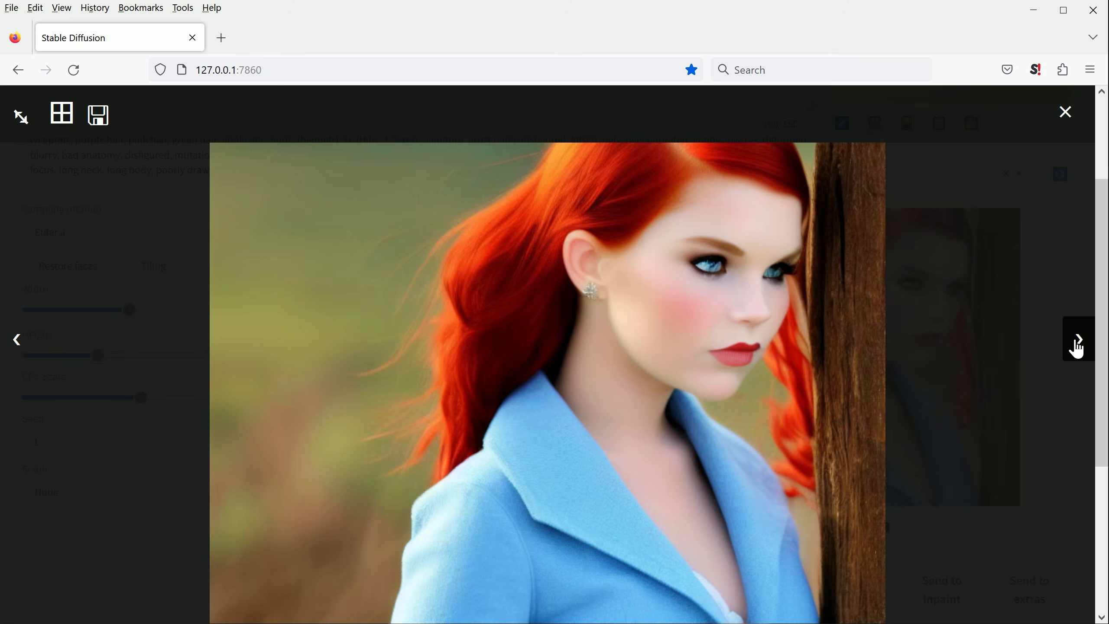
pyautogui.click(1076, 345)
pyautogui.click(1076, 345)
pyautogui.click(1060, 116)
# Step: Generate another 720 by 512 batch with the CFG scale at 7.5
pyautogui.scroll(1, 926, 98)
pyautogui.click(925, 127)
pyautogui.scroll(-1, 895, 415)
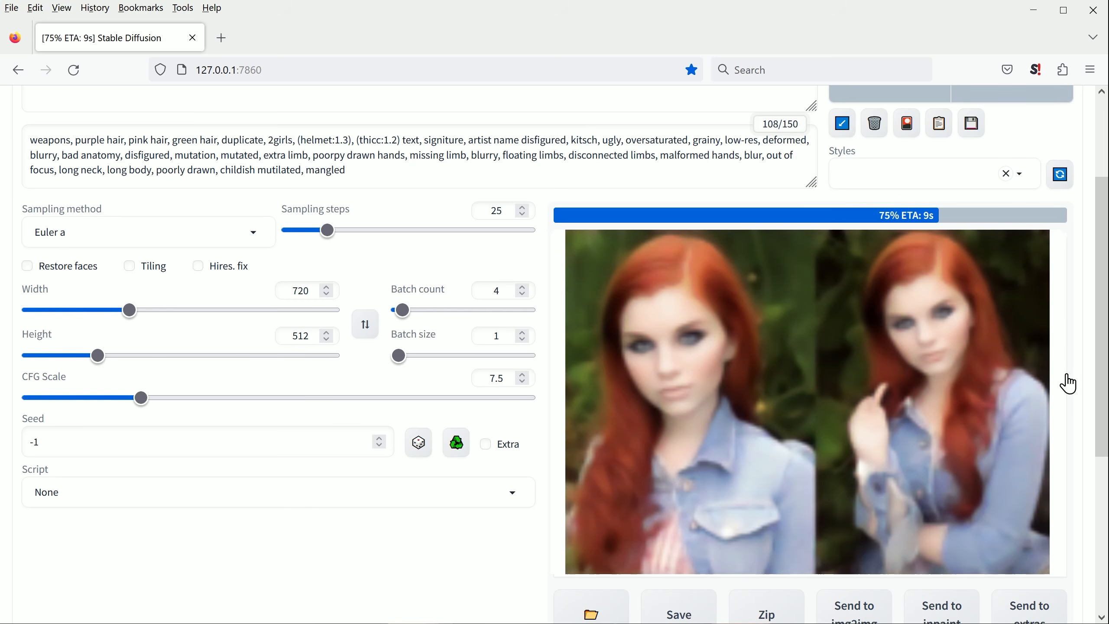
# Step: View each image of the CFG scale 7.5 batch at full size and close the viewer
pyautogui.click(854, 396)
pyautogui.click(1076, 343)
pyautogui.click(1076, 343)
pyautogui.click(1076, 343)
pyautogui.click(1075, 343)
pyautogui.click(1076, 343)
pyautogui.click(1075, 343)
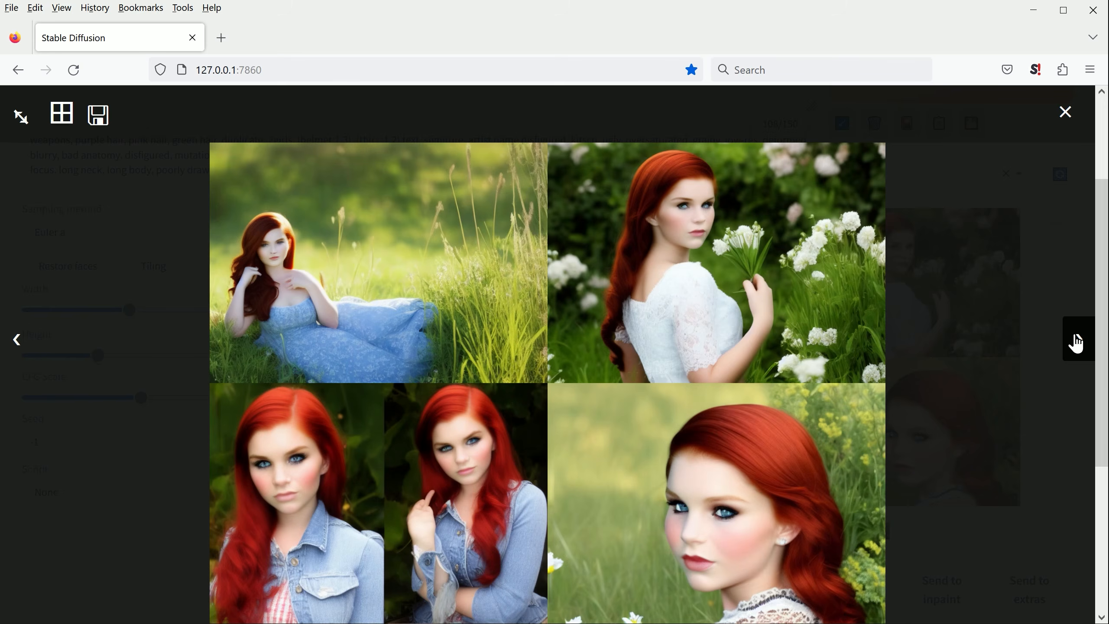
pyautogui.click(1065, 114)
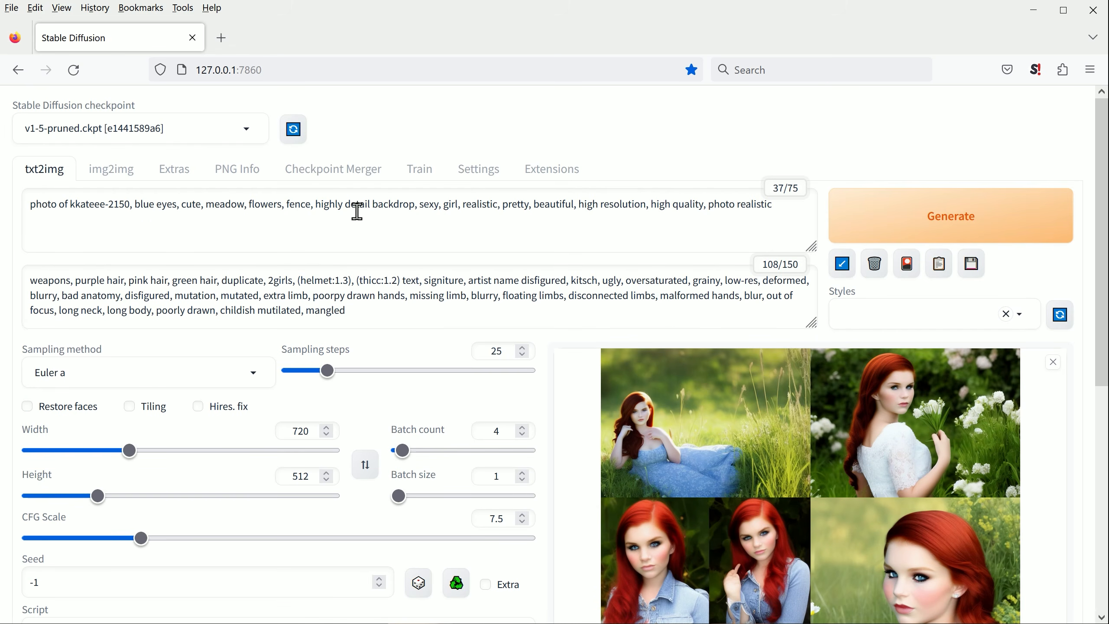
# Step: Insert "stream" before meadow in the kkateee-2150 prompt and generate a new batch
pyautogui.click(206, 201)
pyautogui.write('stream,')
pyautogui.click(921, 218)
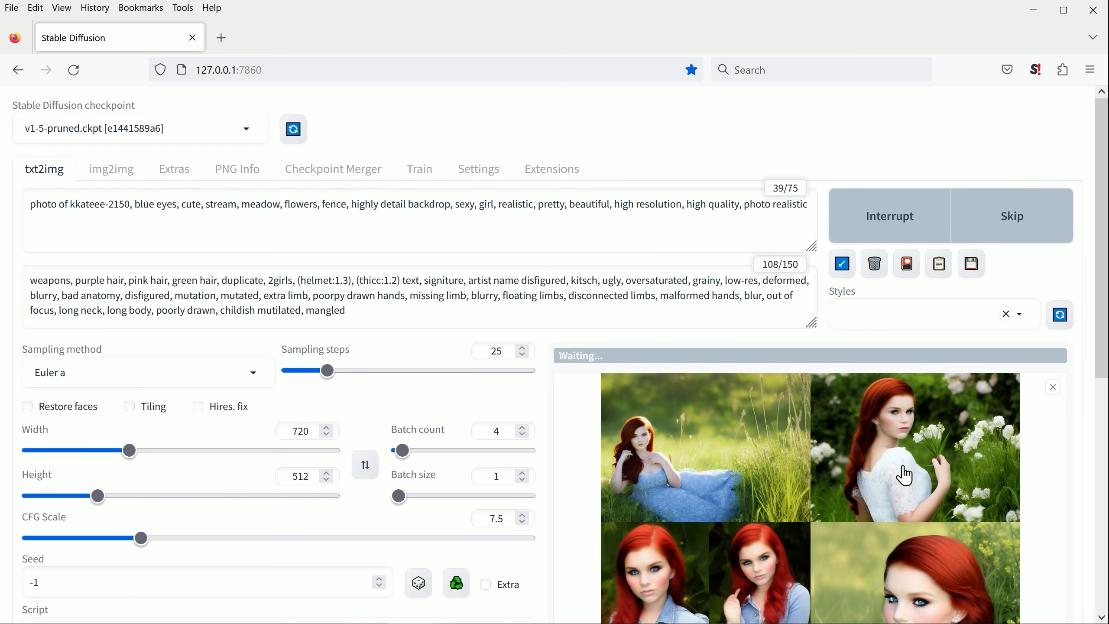
pyautogui.scroll(-3, 840, 465)
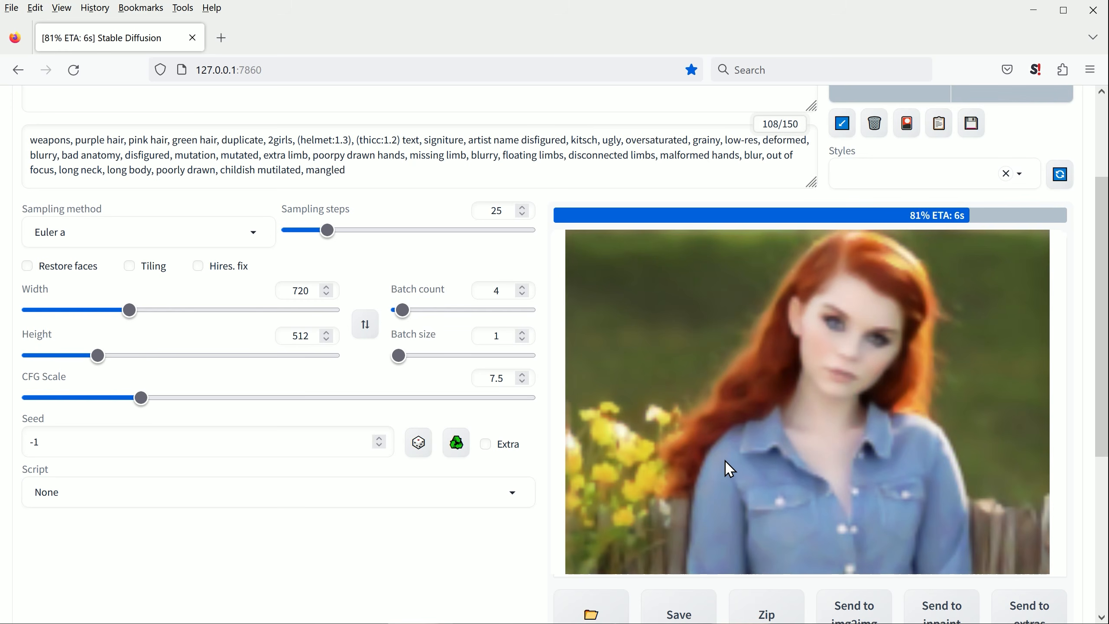
# Step: Look through the images from the stream prompt at full size and close the viewer
pyautogui.click(729, 469)
pyautogui.click(1076, 347)
pyautogui.click(1076, 349)
pyautogui.click(1077, 348)
pyautogui.click(1076, 348)
pyautogui.click(921, 465)
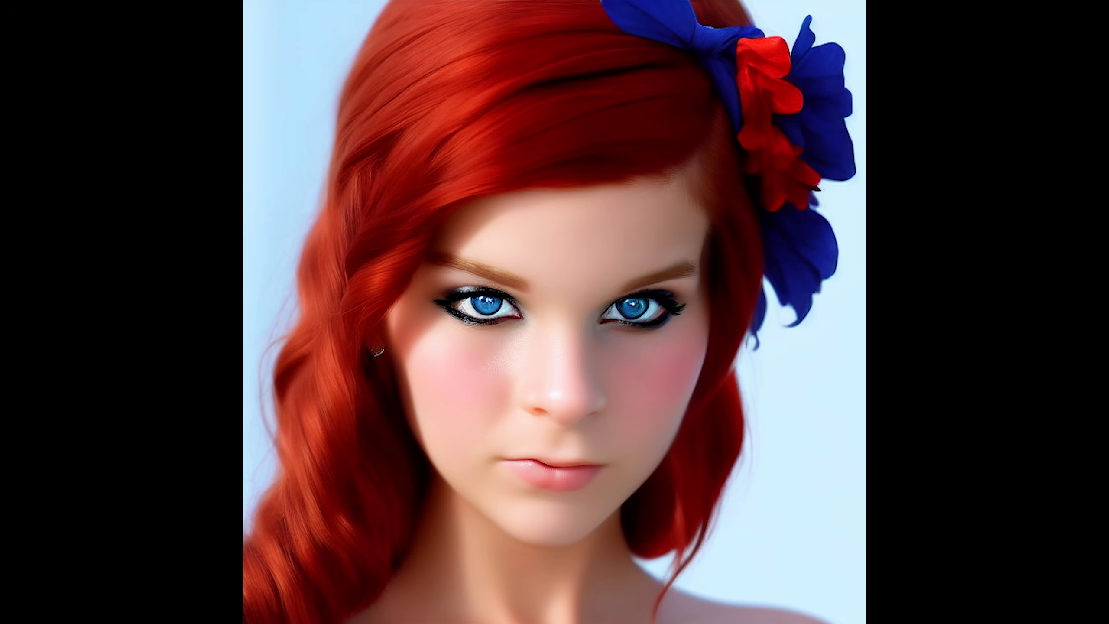